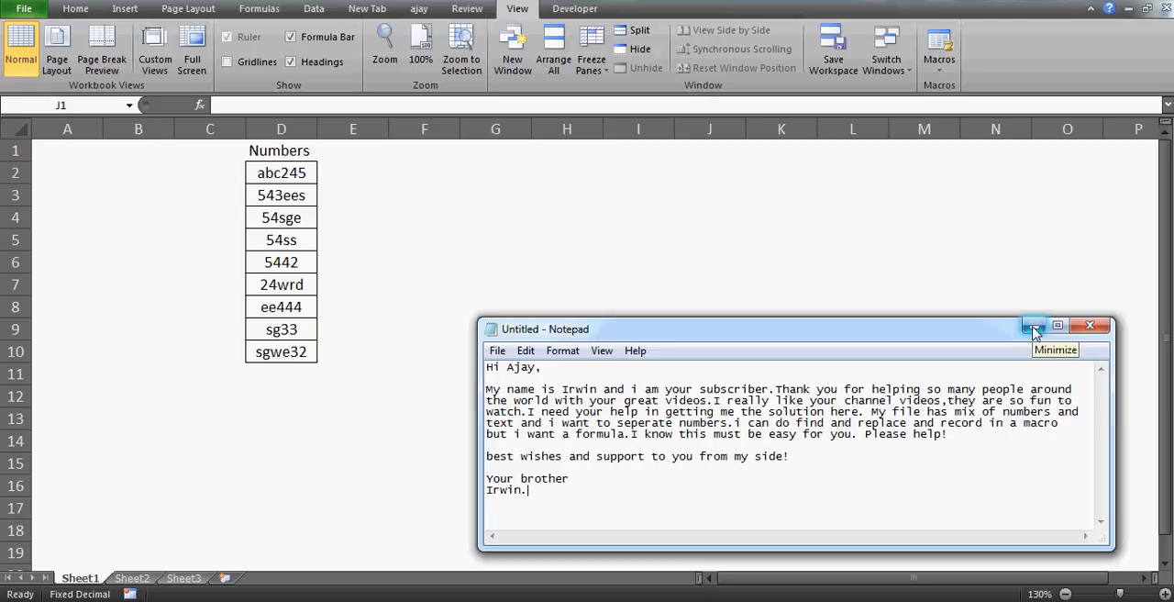
# Step: Minimize the Notepad message and examine the extent of the mixed text-and-number entries in the Numbers column
pyautogui.click(1034, 329)
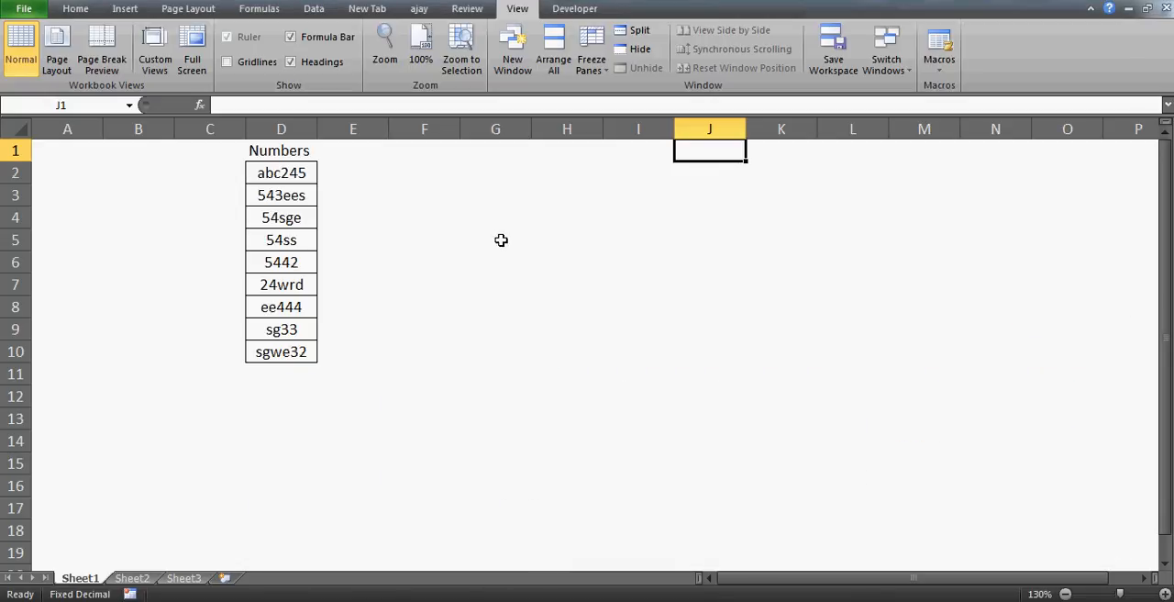
pyautogui.click(426, 218)
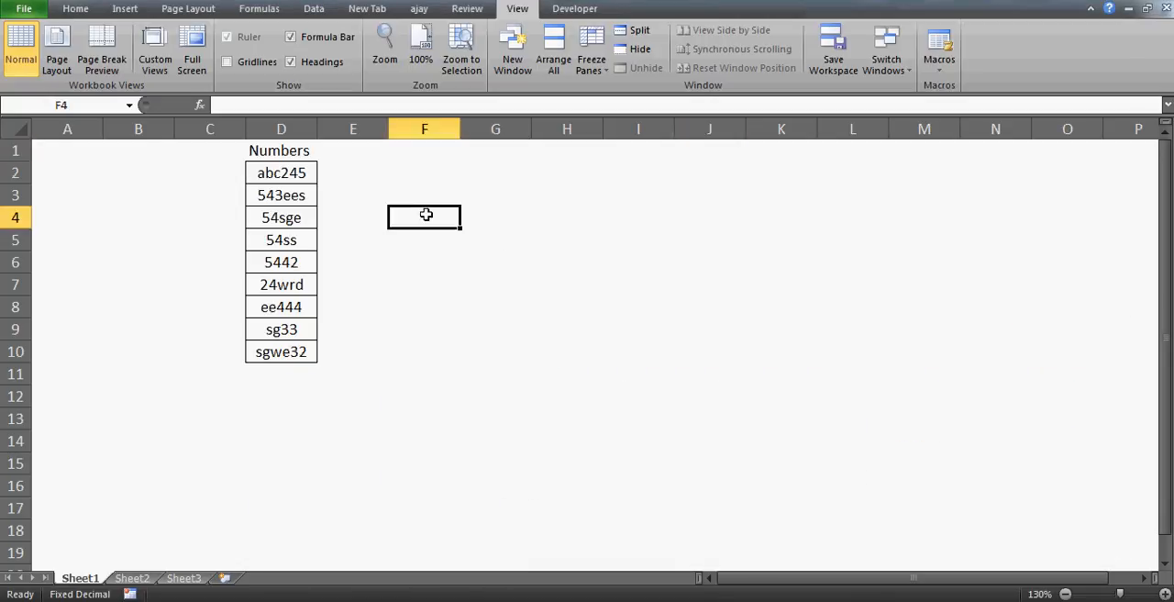
pyautogui.click(288, 173)
pyautogui.hotkey('ctrl', 'Down')
pyautogui.hotkey('ctrl', 'Down')
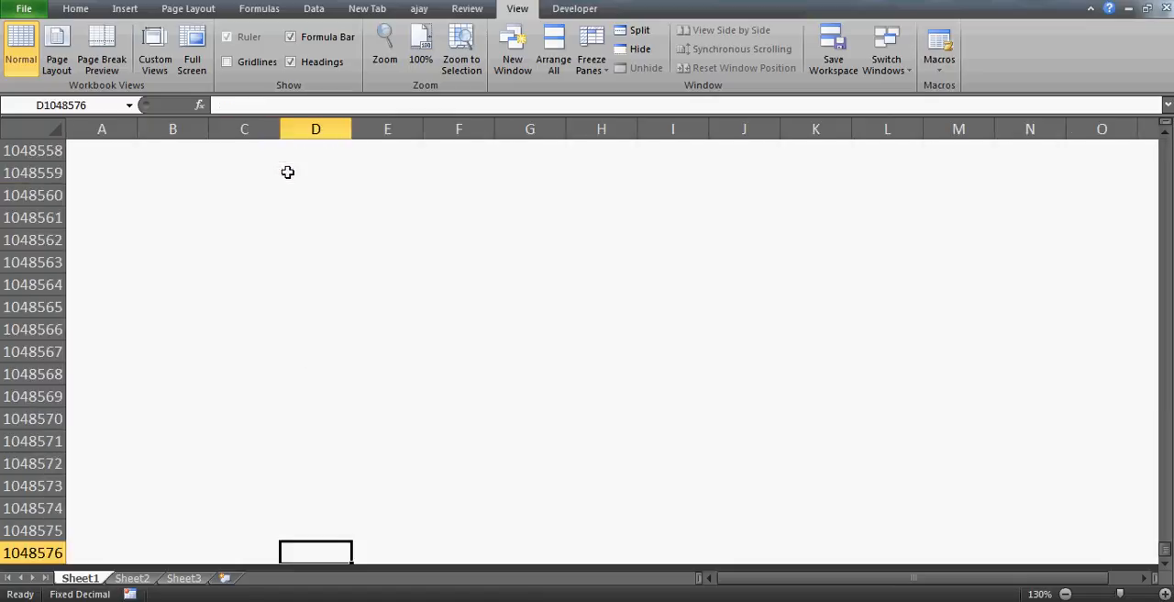
pyautogui.press('Up')
pyautogui.hotkey('ctrl', 'Up')
pyautogui.hotkey('ctrl', 'Up')
pyautogui.press('Down')
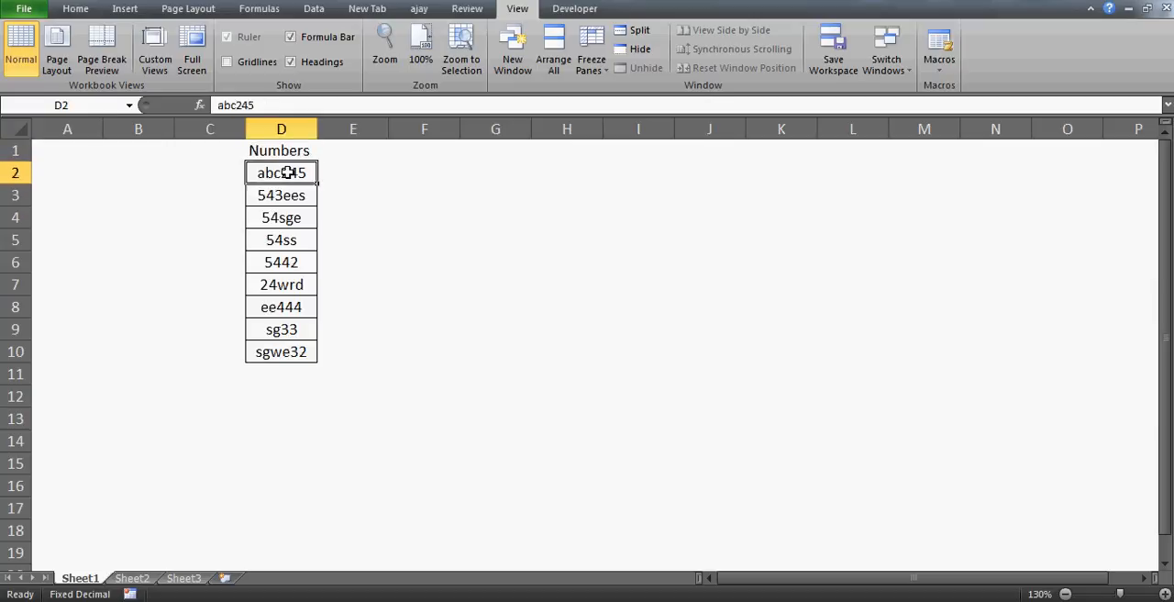
pyautogui.press('Up')
pyautogui.press('Down')
pyautogui.press('Down')
pyautogui.press('Right')
pyautogui.press('Right')
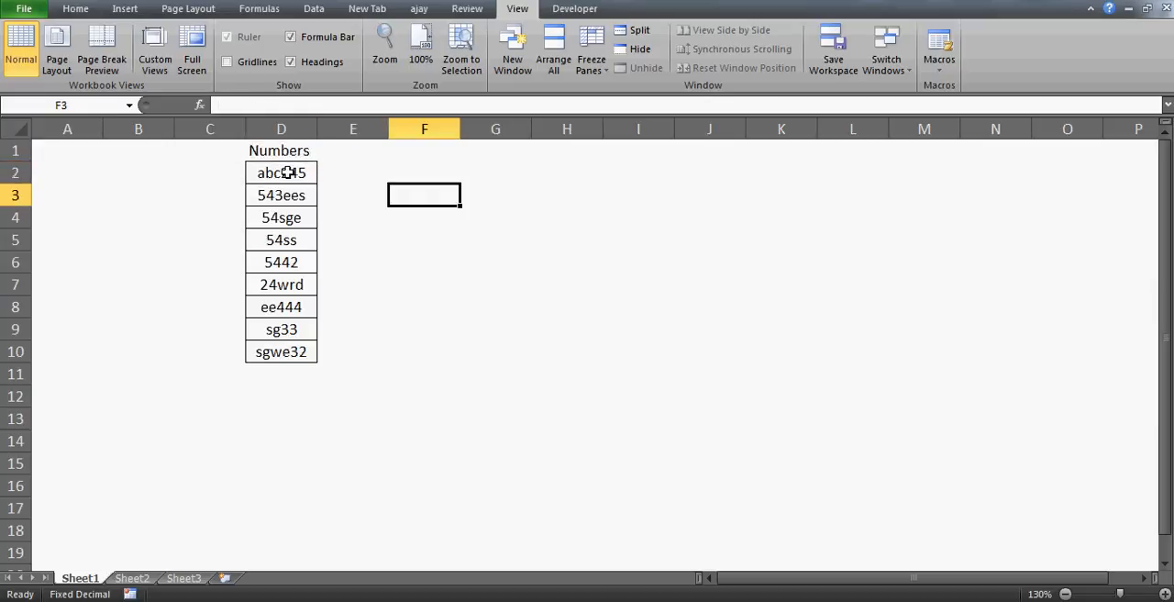
pyautogui.press('Up')
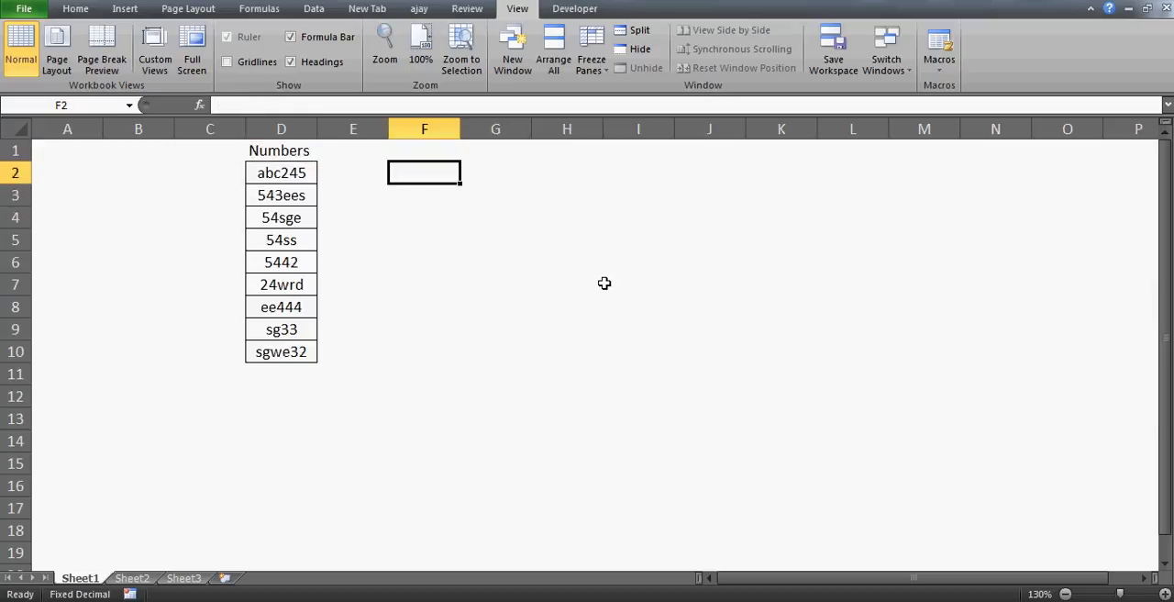
# Step: Enter the example results abc, ees and sge in cells F2 to F4
pyautogui.press('Left')
pyautogui.press('Left')
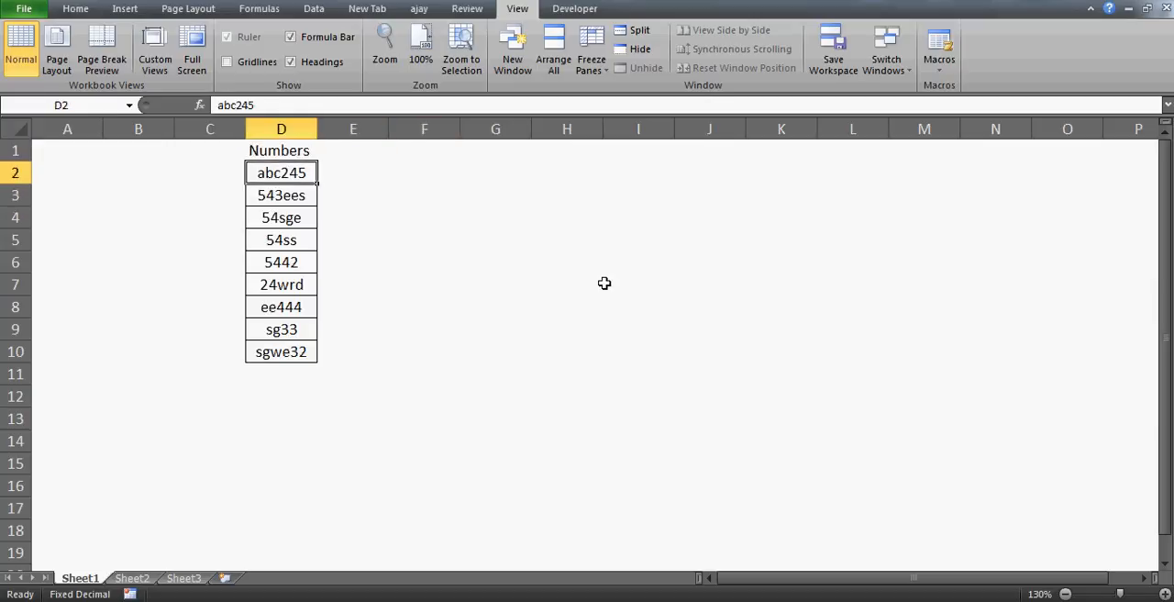
pyautogui.press('Right')
pyautogui.press('Right')
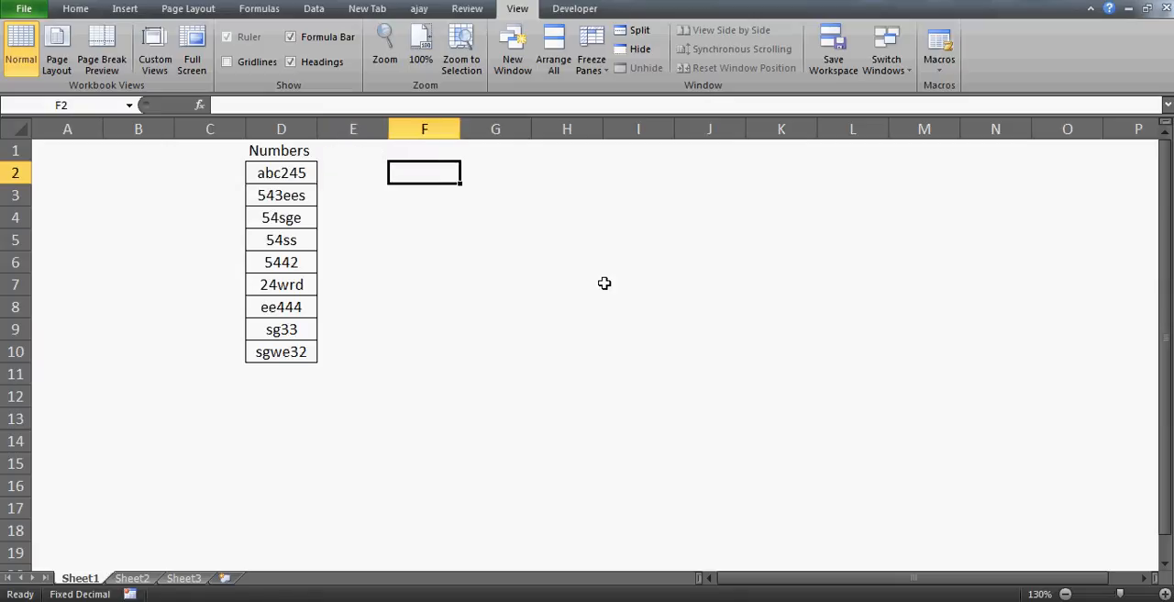
pyautogui.write('abc')
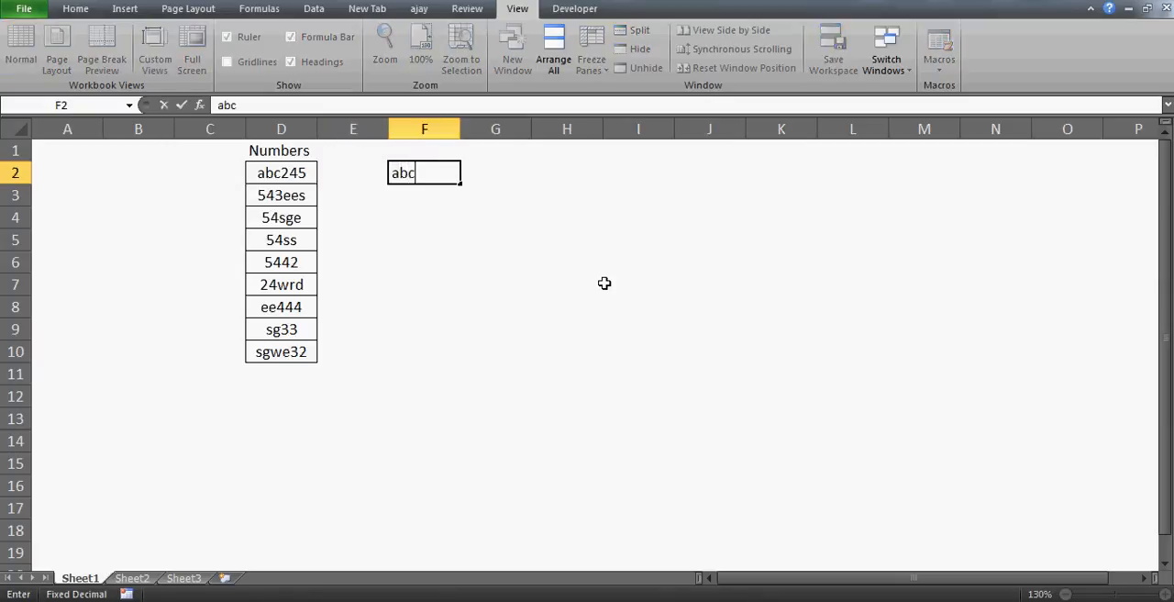
pyautogui.press('Return')
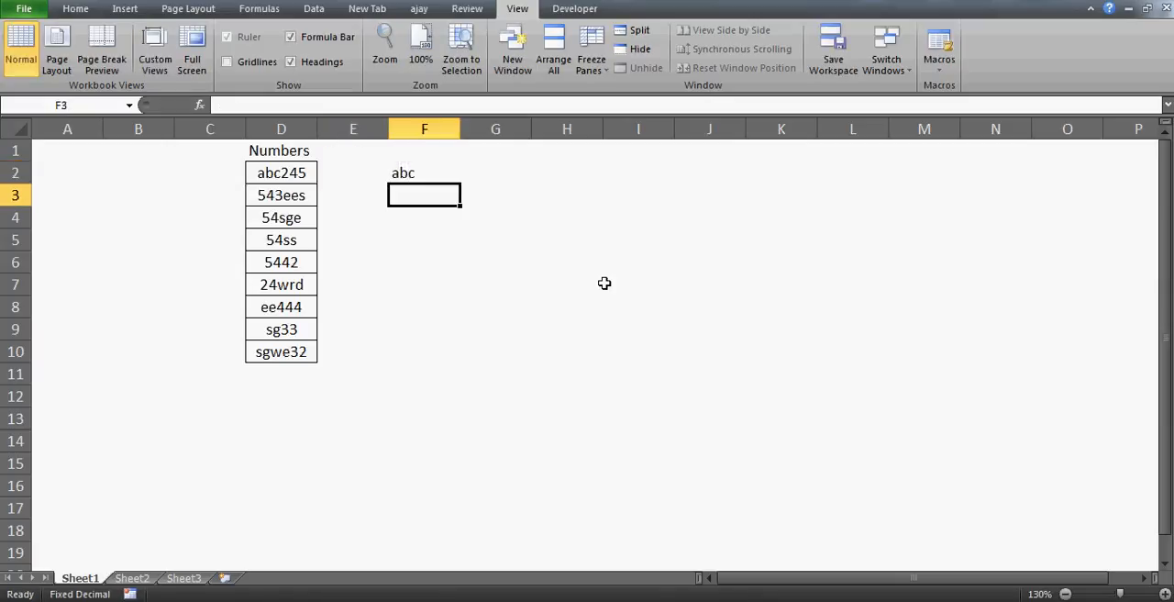
pyautogui.write('ees')
pyautogui.press('Return')
pyautogui.write('sge')
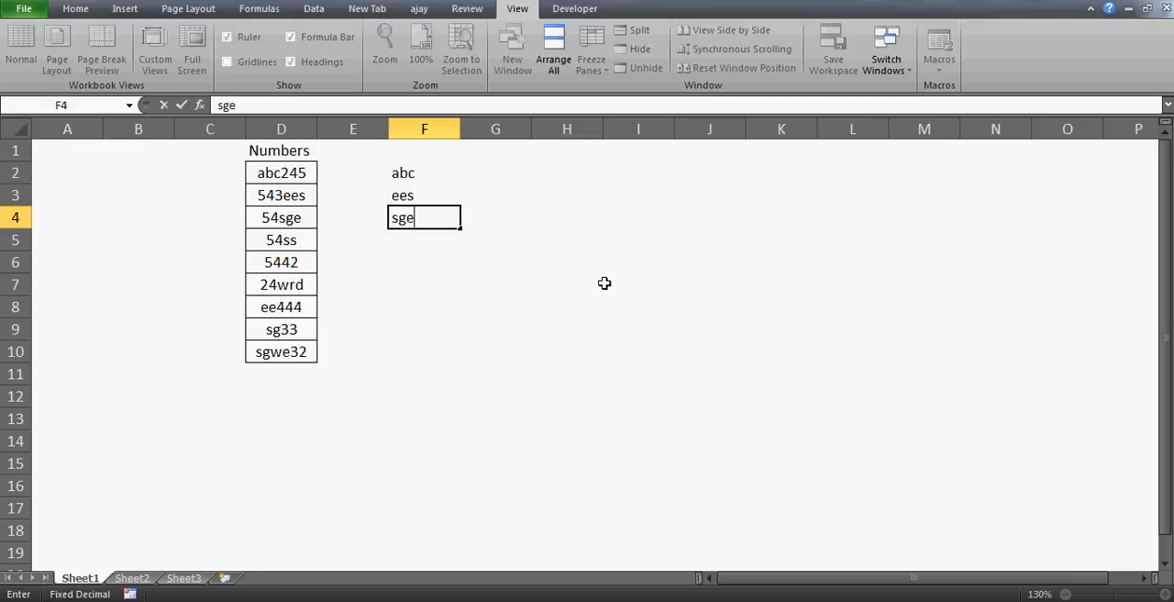
pyautogui.press('Return')
# Step: Clear the three example results from cells F2 to F4
pyautogui.press('Up')
pyautogui.press('Up')
pyautogui.press('Up')
pyautogui.press('Right')
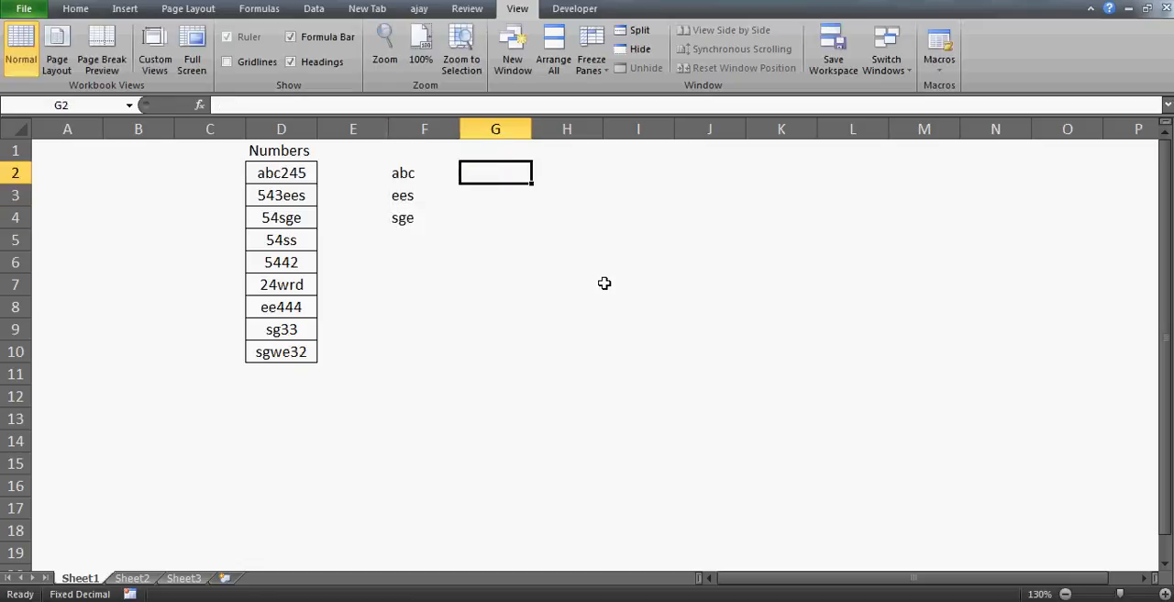
pyautogui.press('Left')
pyautogui.hotkey('shift', 'Down')
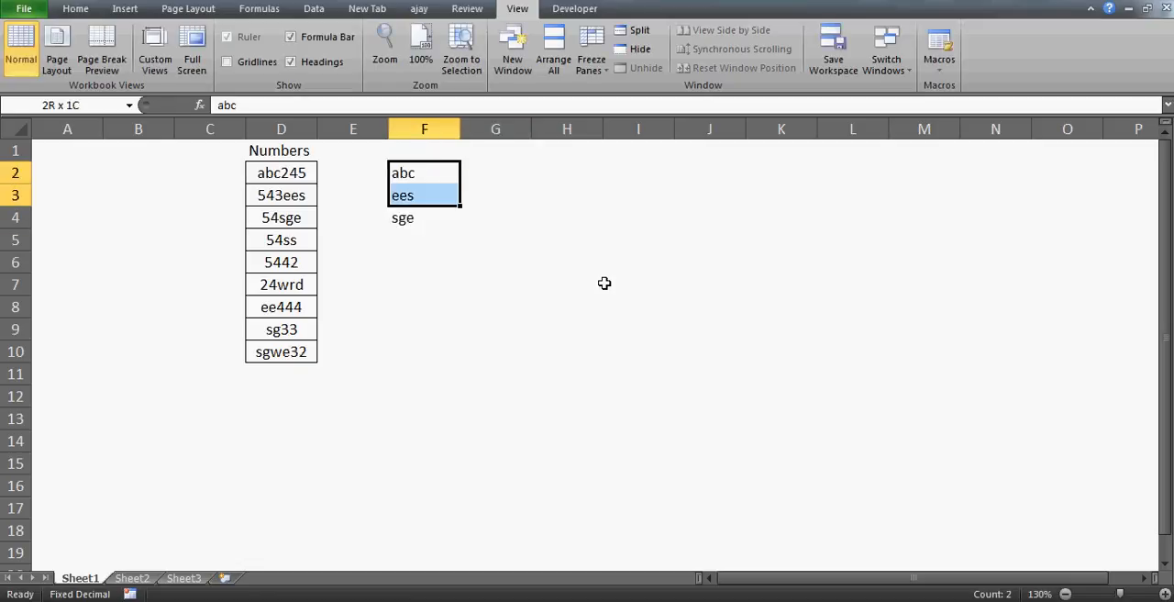
pyautogui.hotkey('shift', 'Down')
pyautogui.hotkey('shift', 'Up')
pyautogui.hotkey('shift', 'Up')
pyautogui.press('Right')
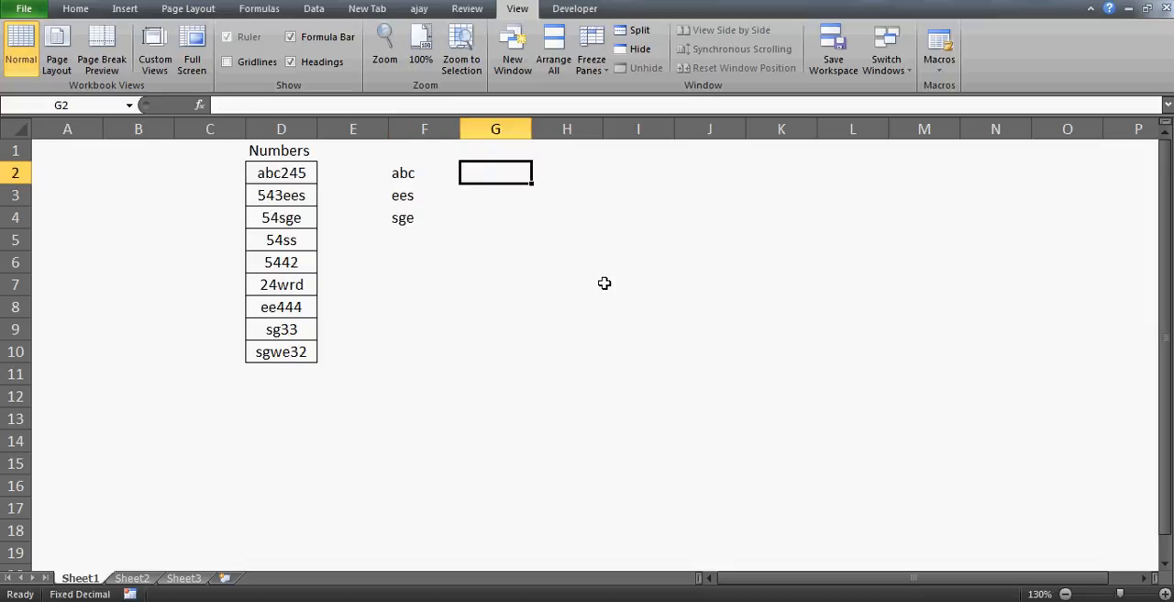
pyautogui.press('Left')
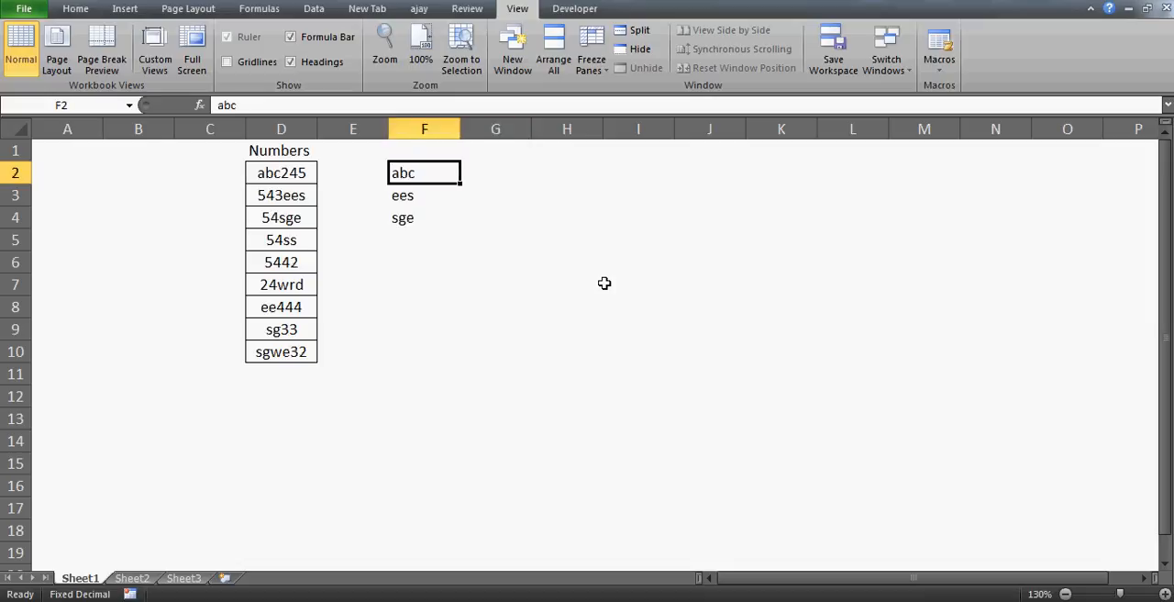
pyautogui.hotkey('shift', 'Down')
pyautogui.hotkey('shift', 'Down')
pyautogui.press('Delete')
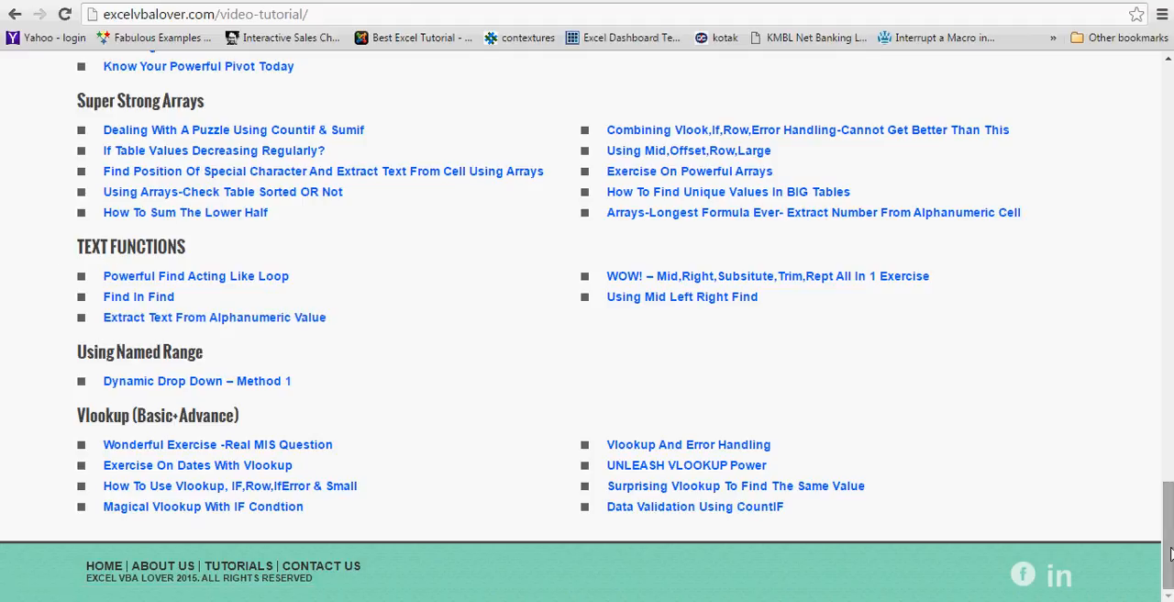
# Step: Look over the text function tutorials listed on the excelvbalover.com page and return to the Excel workbook
pyautogui.moveTo(1170, 550); pyautogui.dragTo(1170, 501)
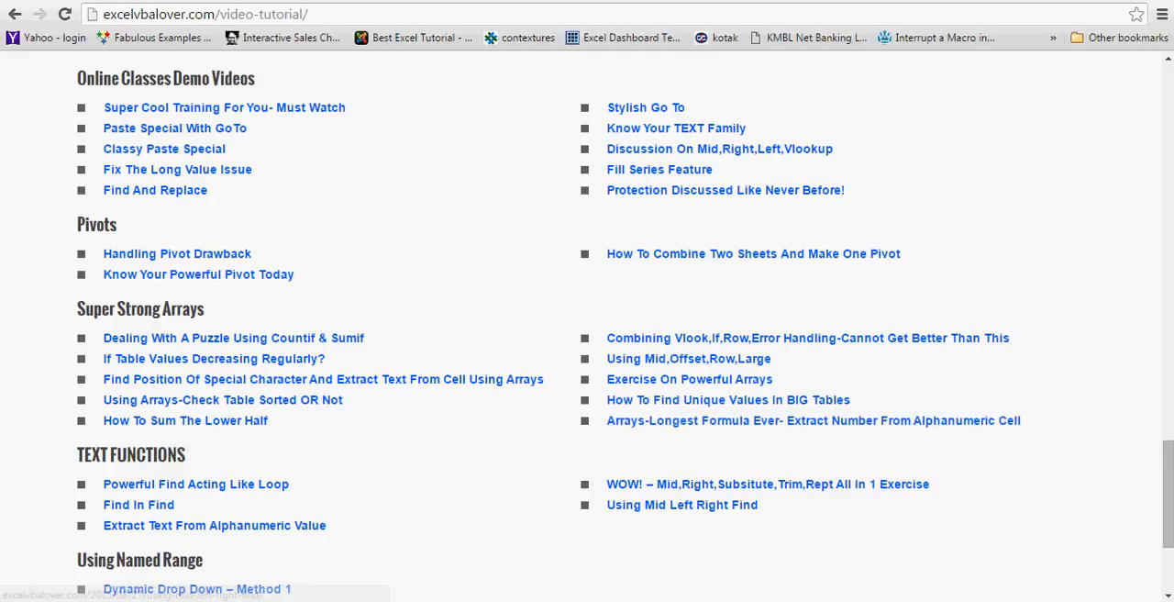
pyautogui.moveTo(591, 601)
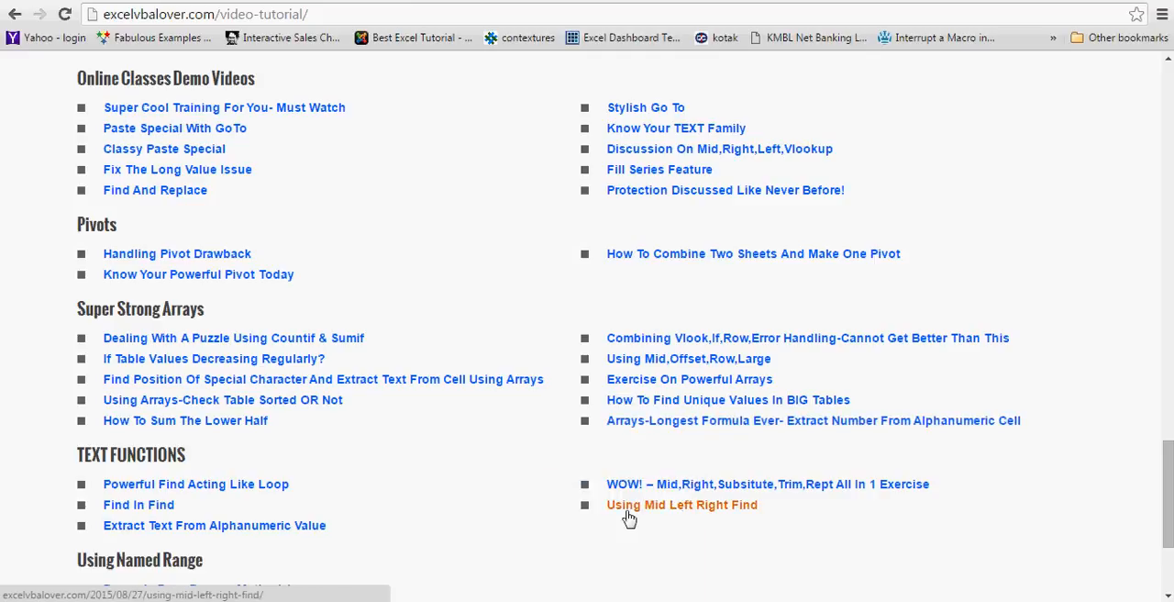
pyautogui.click(591, 601)
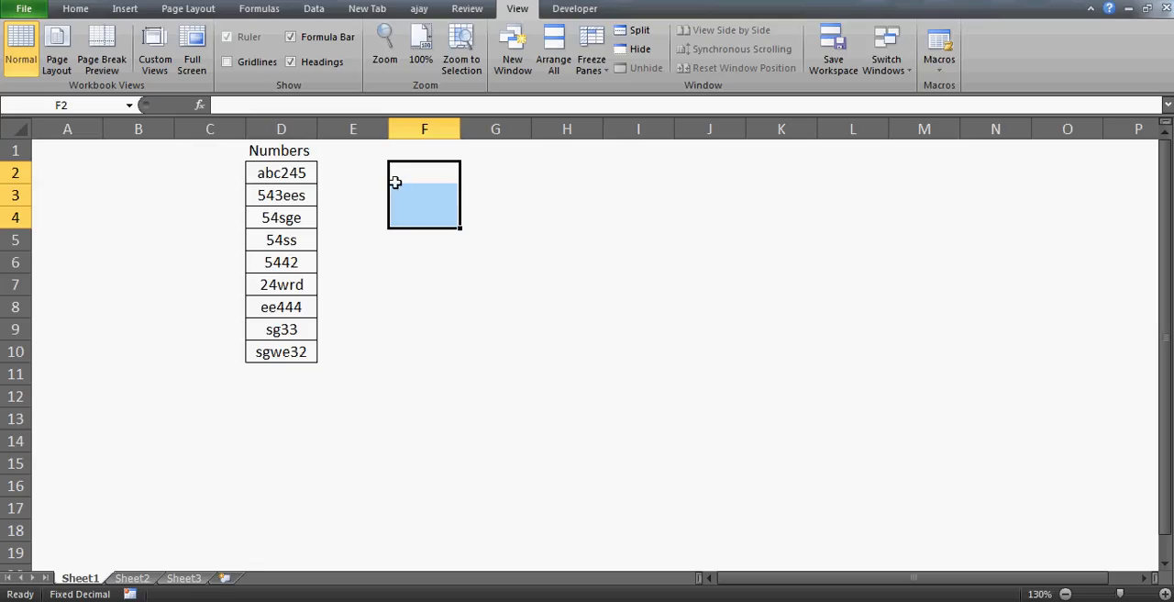
# Step: Enter the label "subsitute" in cell K1
pyautogui.click(431, 164)
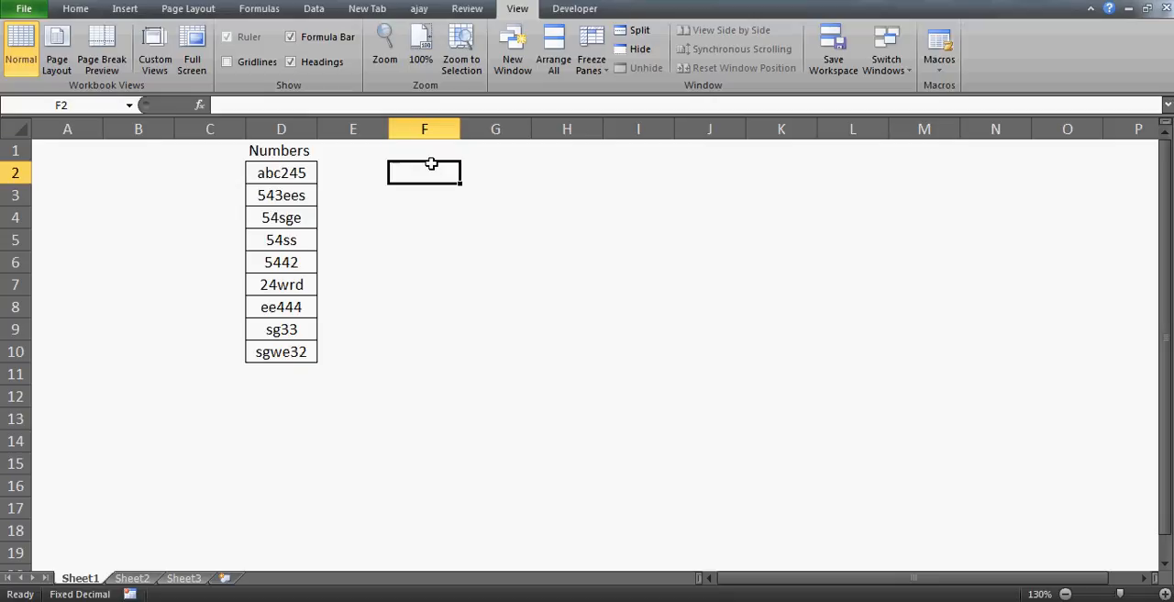
pyautogui.press('Up')
pyautogui.press('Right')
pyautogui.press('Right')
pyautogui.press('Right')
pyautogui.press('Right')
pyautogui.press('Right')
pyautogui.write('sub')
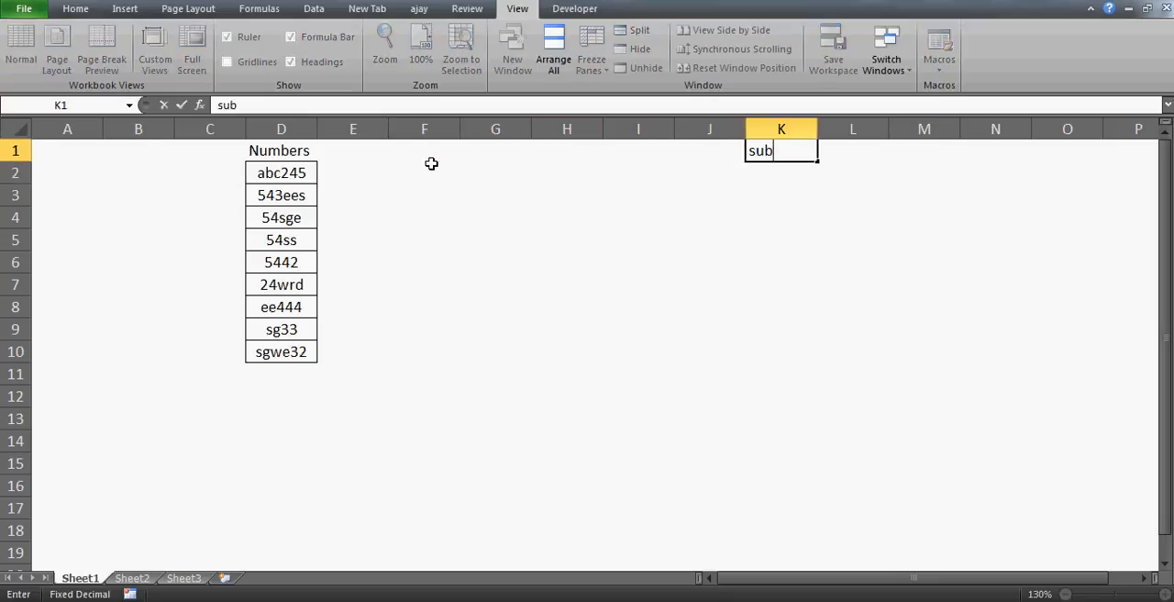
pyautogui.write('situte')
pyautogui.press('Return')
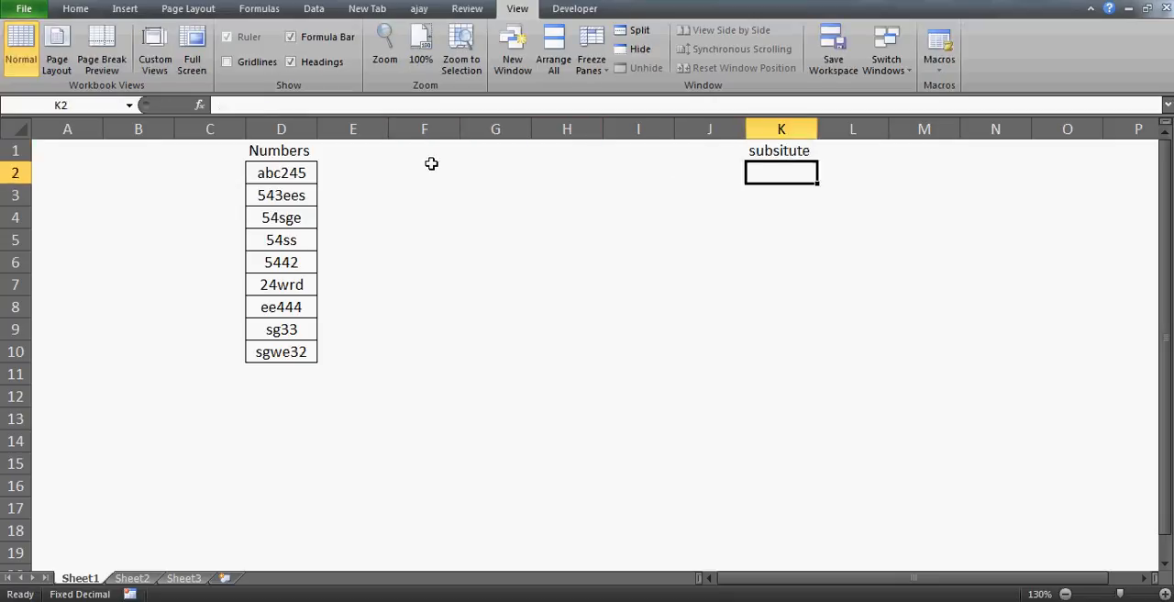
# Step: Begin a SUBSTITUTE formula in cell G2
pyautogui.press('Left')
pyautogui.press('Left')
pyautogui.press('Left')
pyautogui.press('Left')
pyautogui.press('Left')
pyautogui.press('Left')
pyautogui.press('Left')
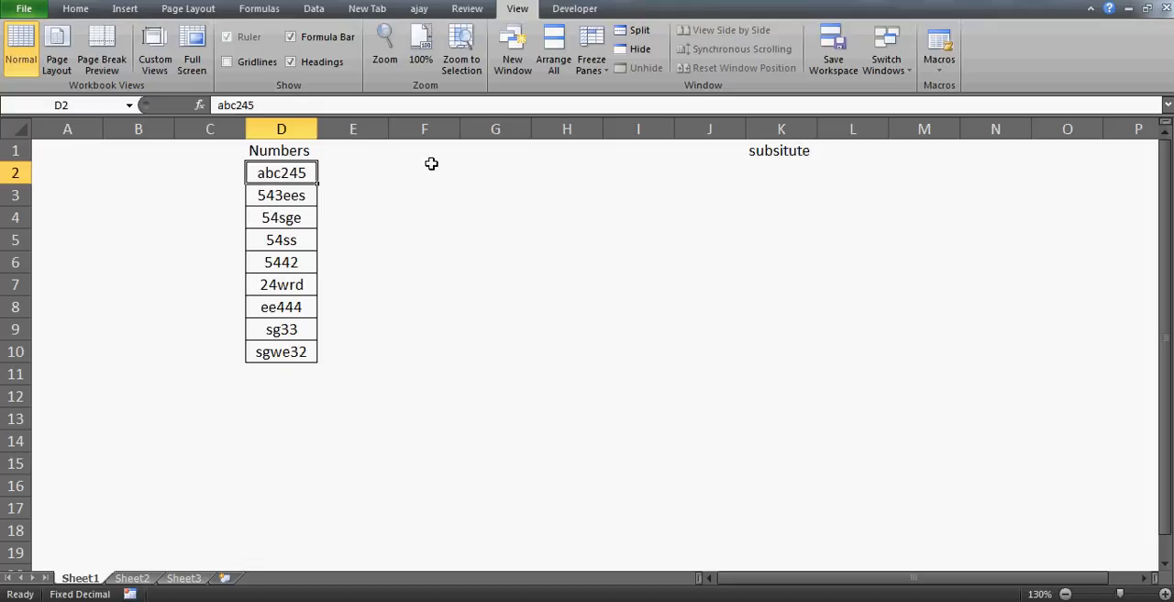
pyautogui.press('Right')
pyautogui.press('Right')
pyautogui.press('Right')
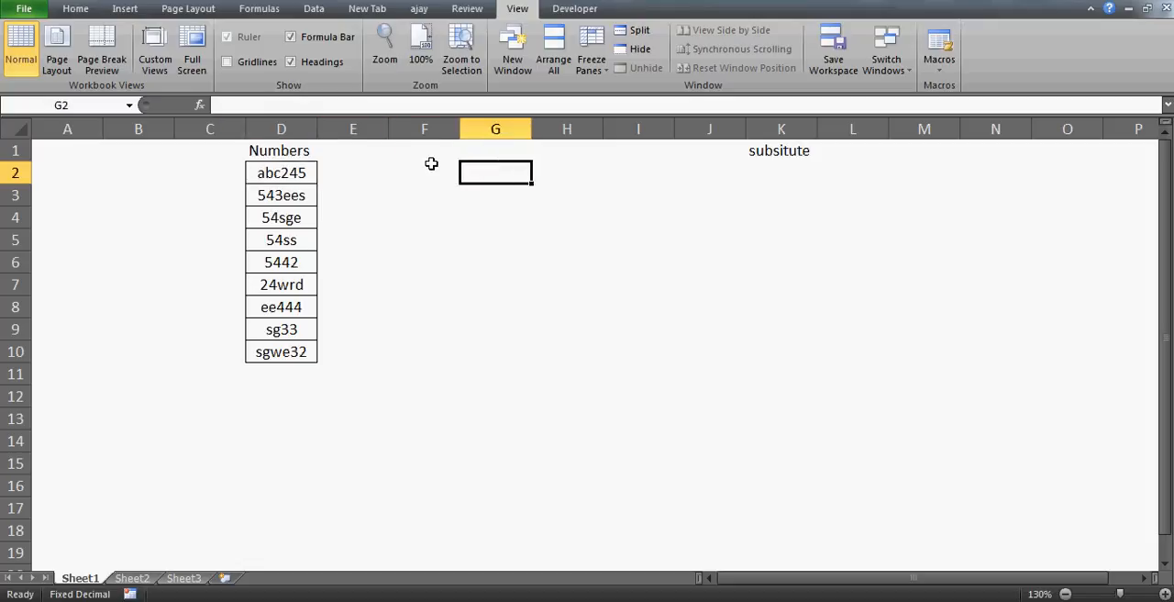
pyautogui.write('=subsit')
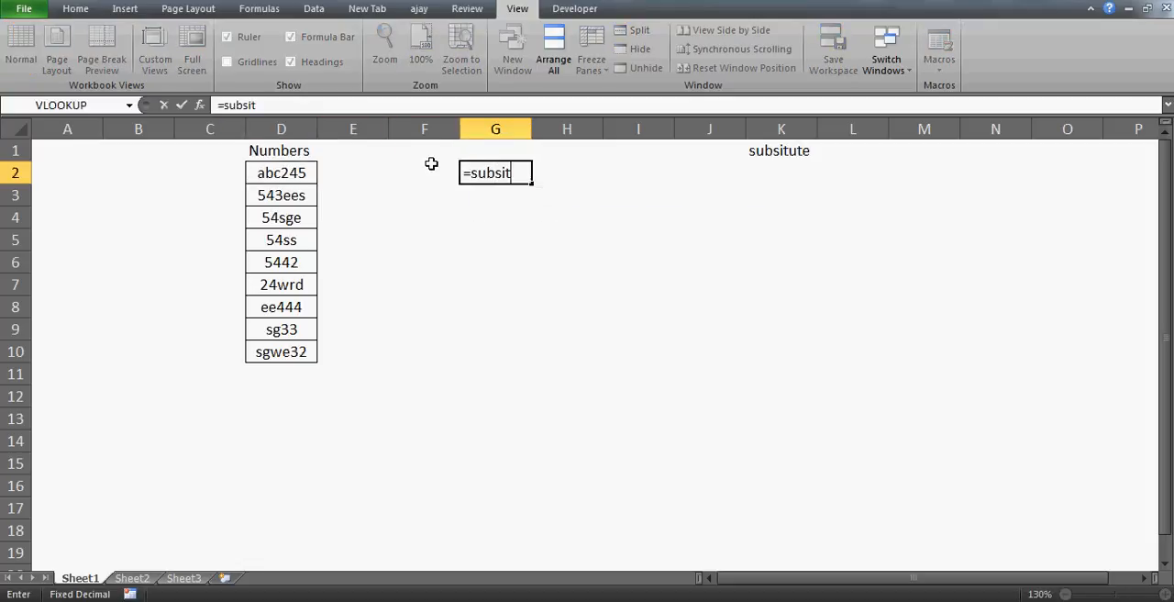
pyautogui.press('BackSpace')
pyautogui.press('BackSpace')
pyautogui.press('Tab')
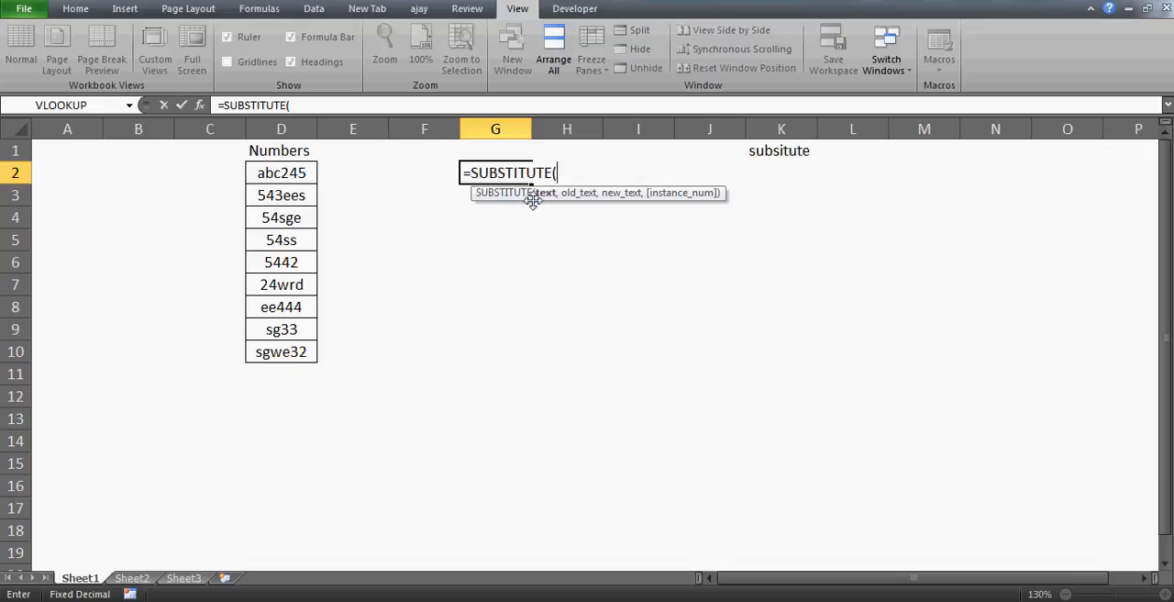
# Step: Complete the formula in G2 as =SUBSTITUTE(D2,2,"") to remove the digit 2 from the first entry
pyautogui.click(292, 172)
pyautogui.write(',')
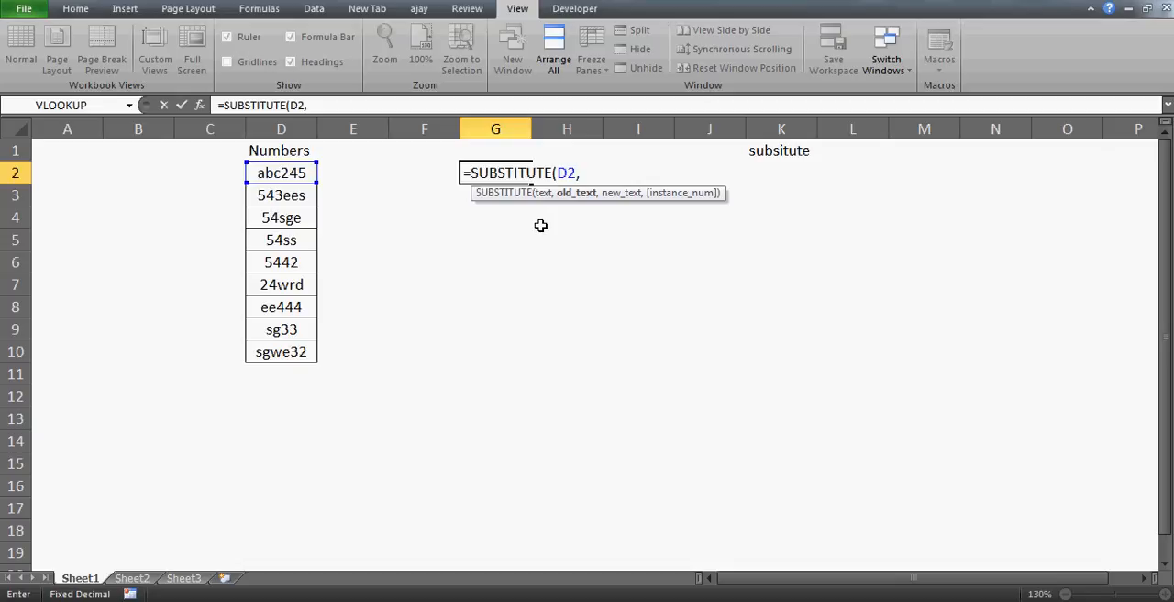
pyautogui.write('2,')
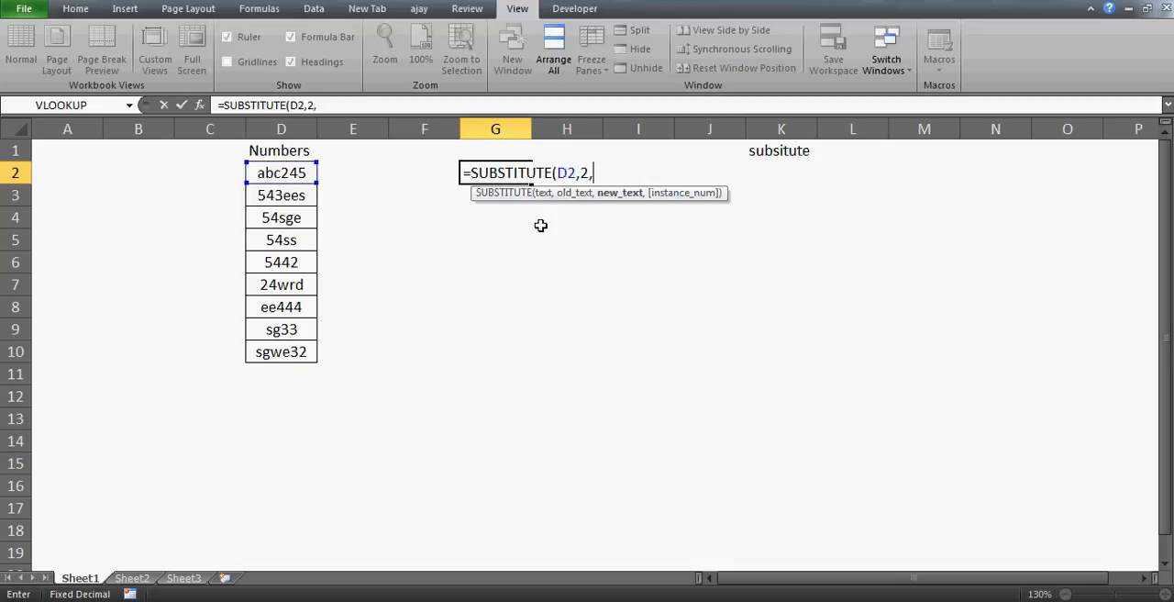
pyautogui.write('"",')
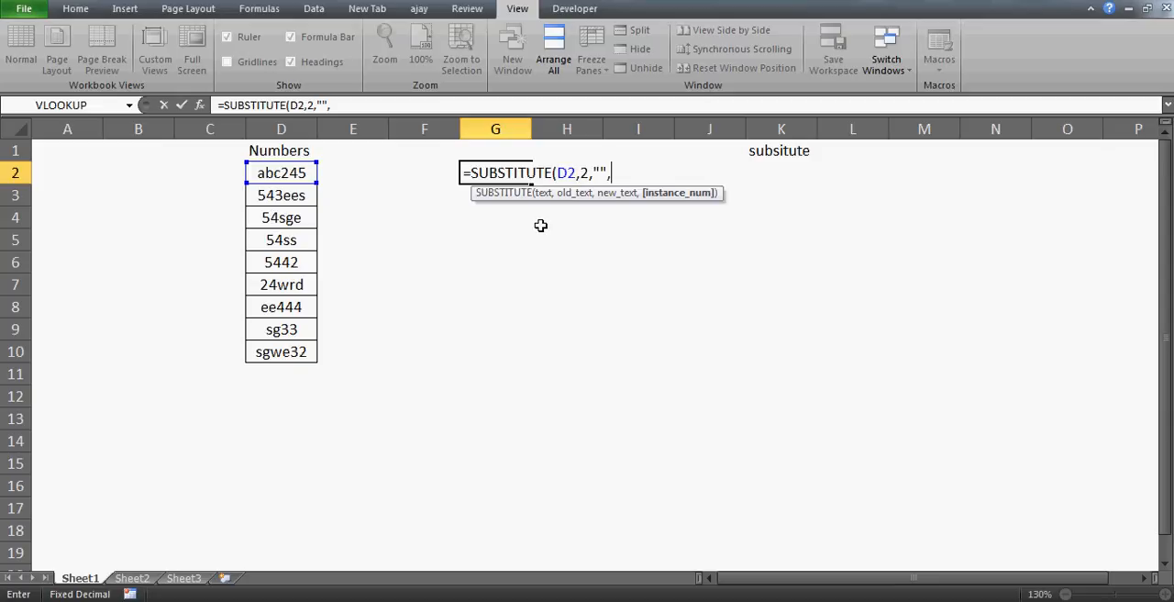
pyautogui.press('BackSpace')
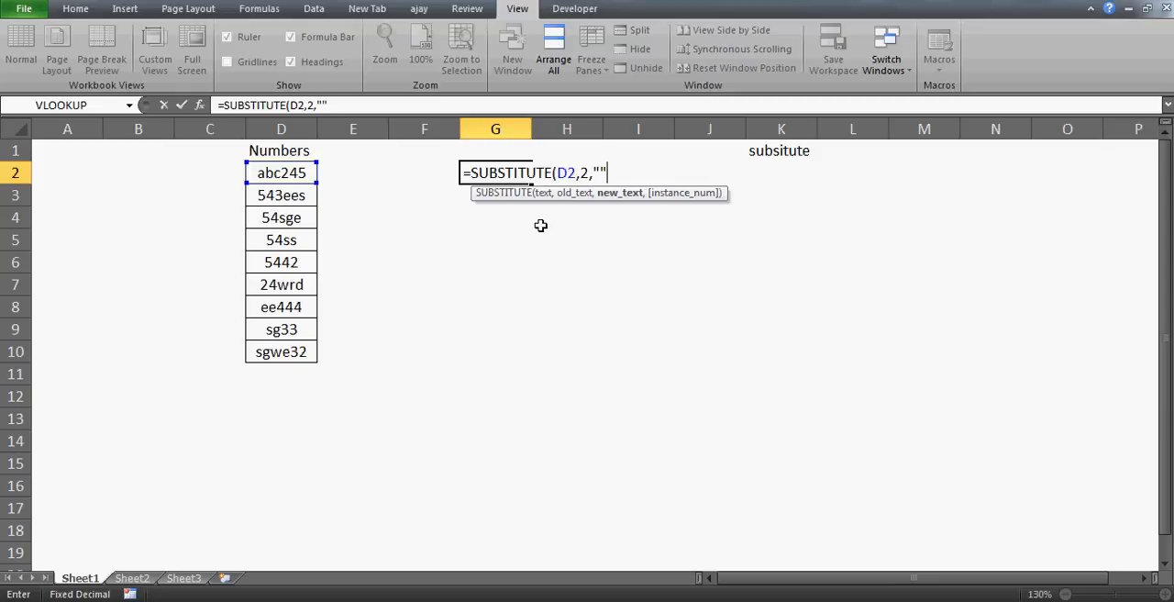
pyautogui.write(')')
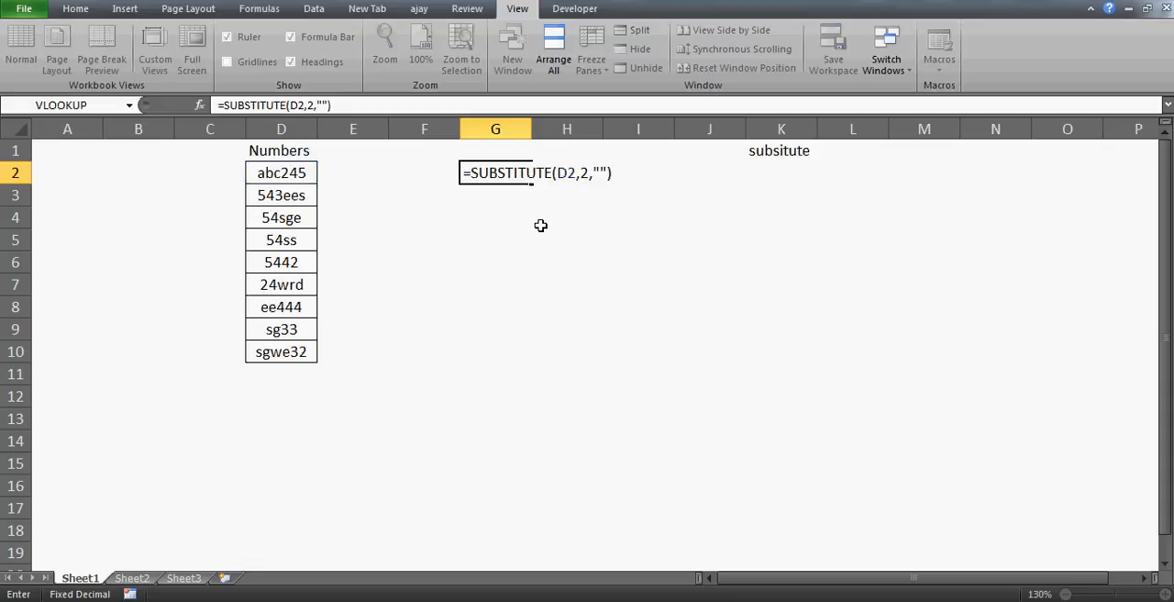
pyautogui.press('Return')
pyautogui.press('Up')
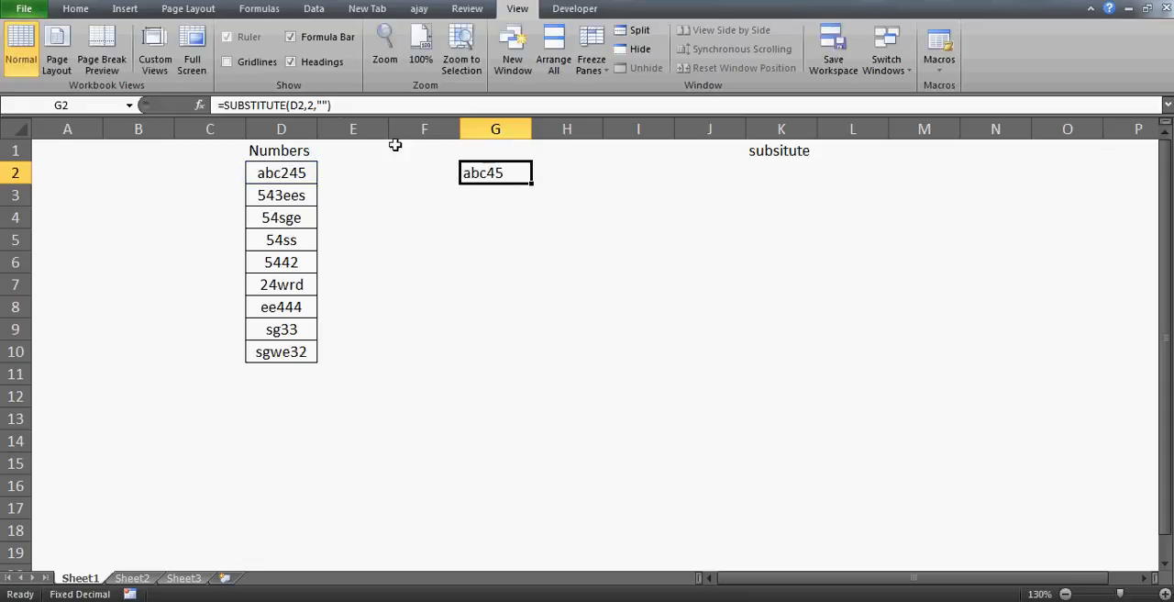
# Step: Change the old text argument of the SUBSTITUTE formula in G2 to 4
pyautogui.click(315, 105)
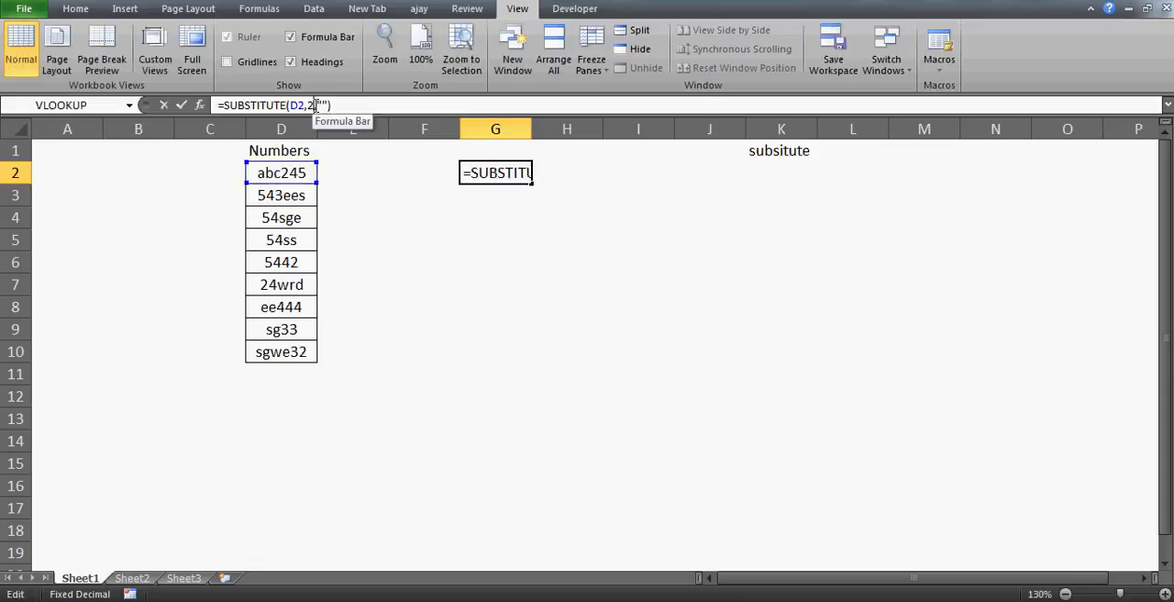
pyautogui.press('BackSpace')
pyautogui.write('4')
pyautogui.press('Return')
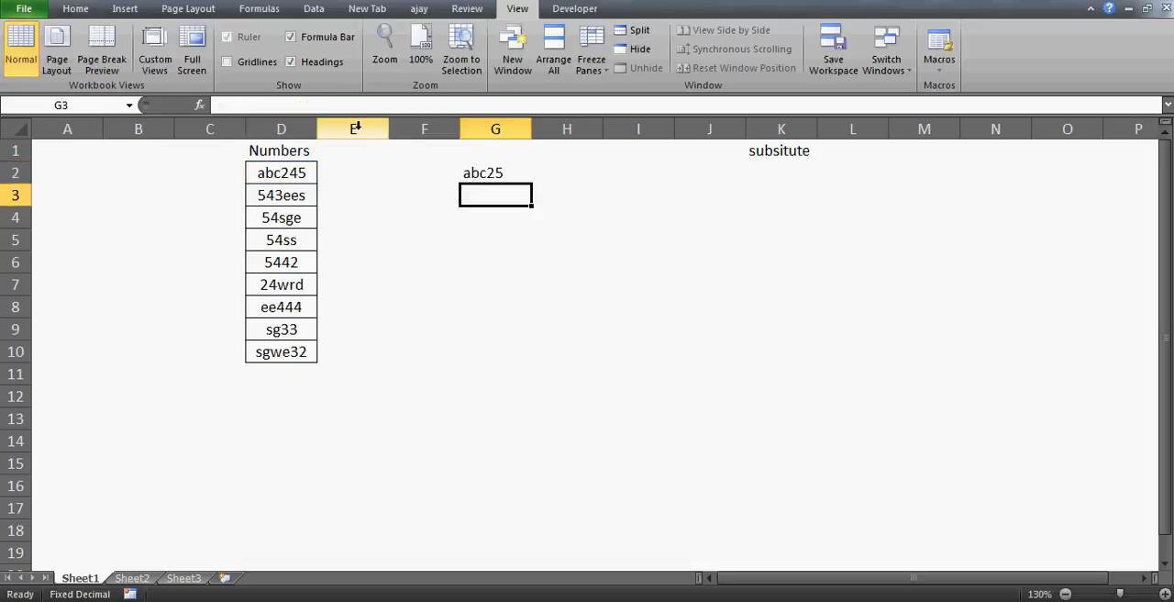
pyautogui.click(504, 176)
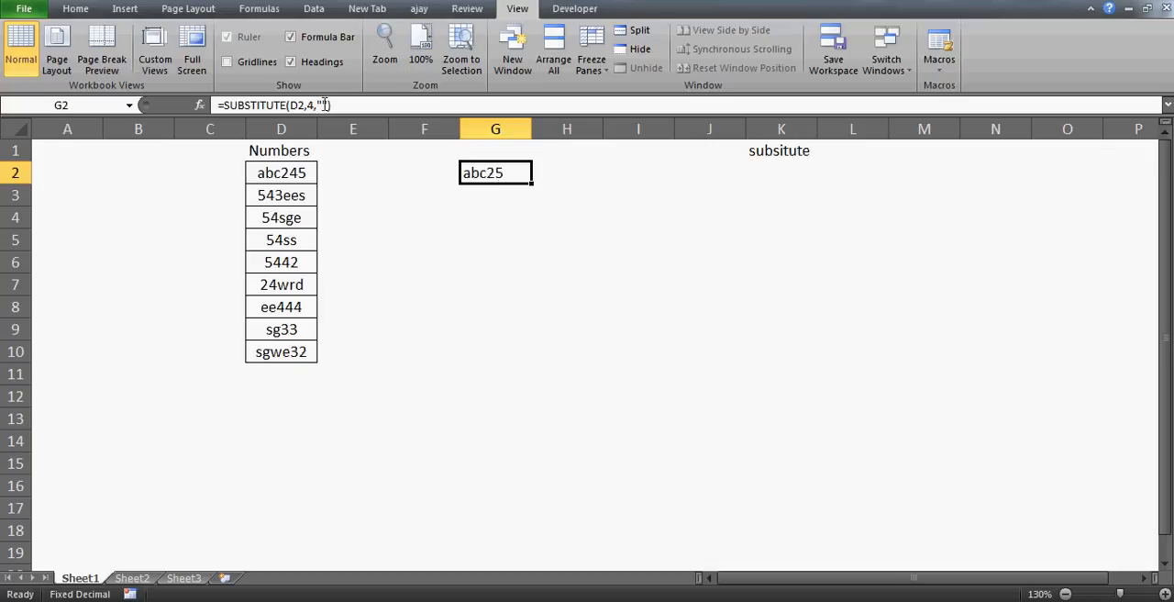
# Step: Look through the mixed text and number entries in the Numbers column
pyautogui.click(284, 181)
pyautogui.press('Down')
pyautogui.press('Down')
pyautogui.press('Down')
pyautogui.press('Down')
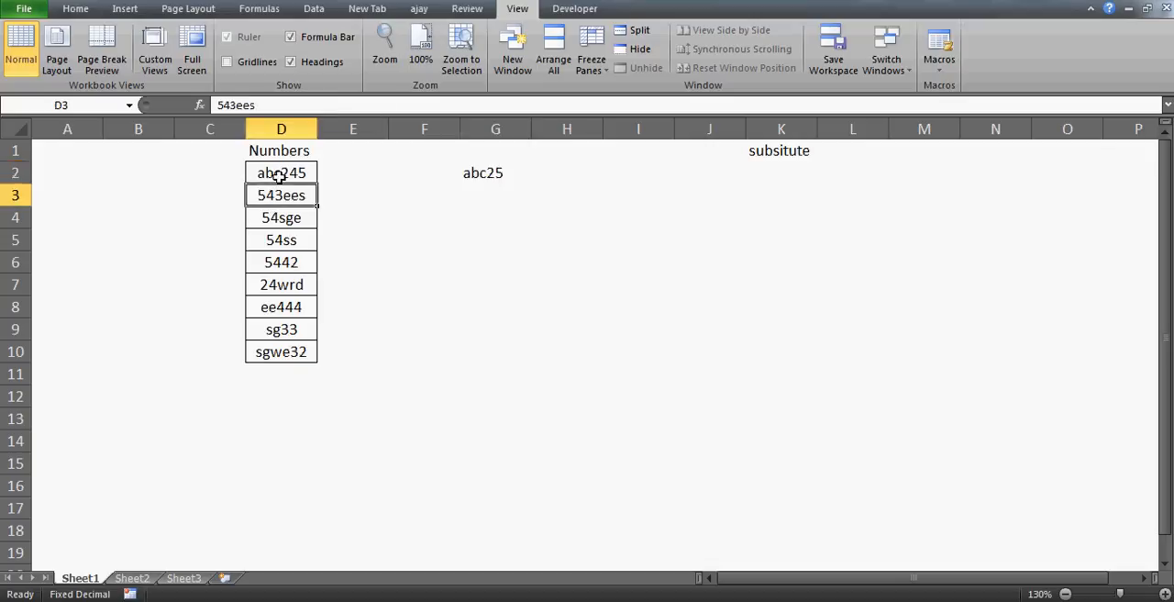
pyautogui.press('Down')
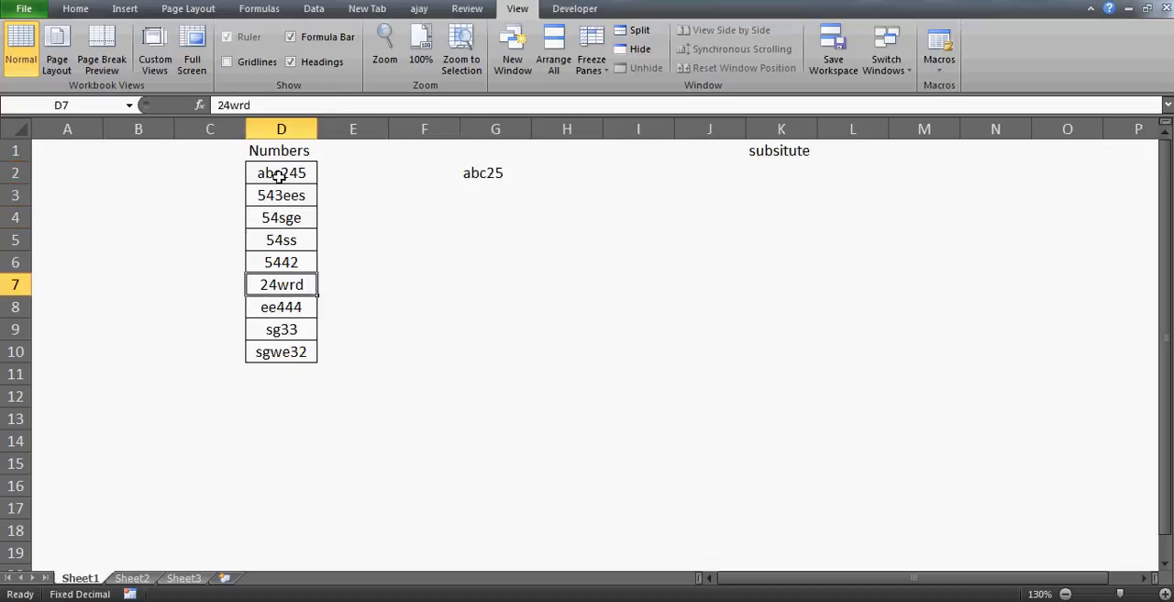
pyautogui.press('Up')
pyautogui.press('Up')
pyautogui.press('Up')
pyautogui.press('Down')
pyautogui.press('Down')
pyautogui.press('Down')
# Step: Change the old text argument of the SUBSTITUTE formula in G2 to 0
pyautogui.click(487, 175)
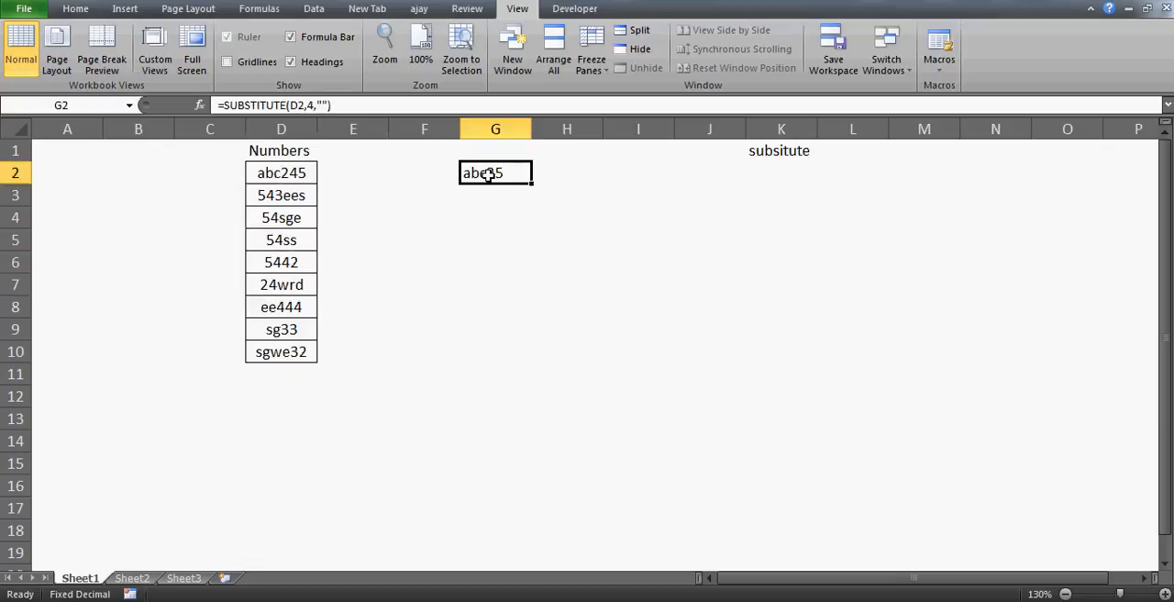
pyautogui.click(313, 104)
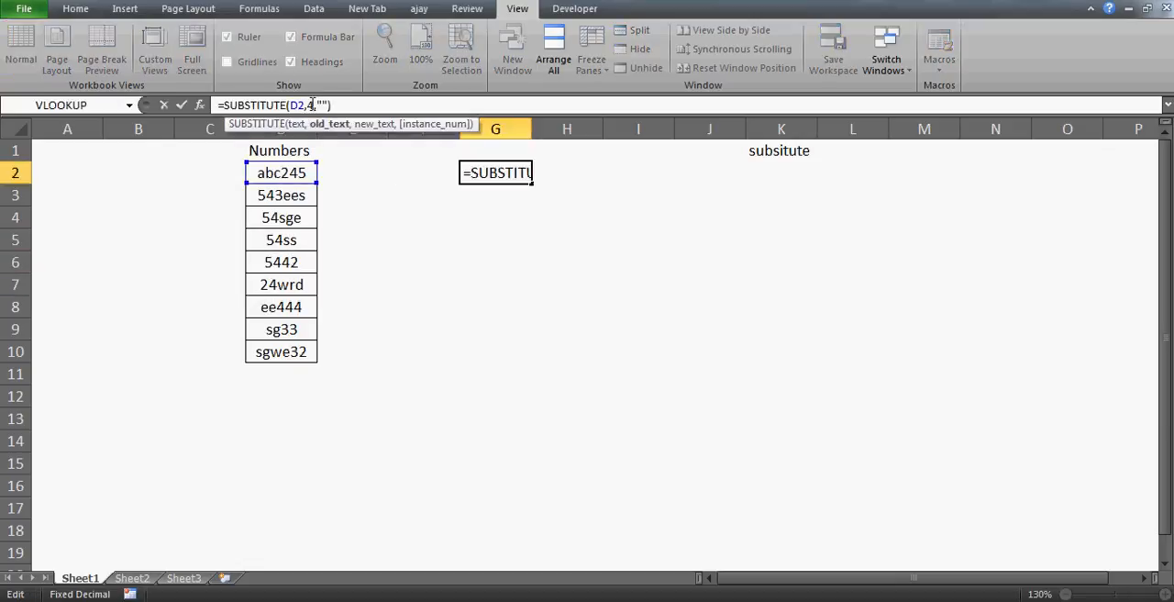
pyautogui.press('BackSpace')
pyautogui.write('0')
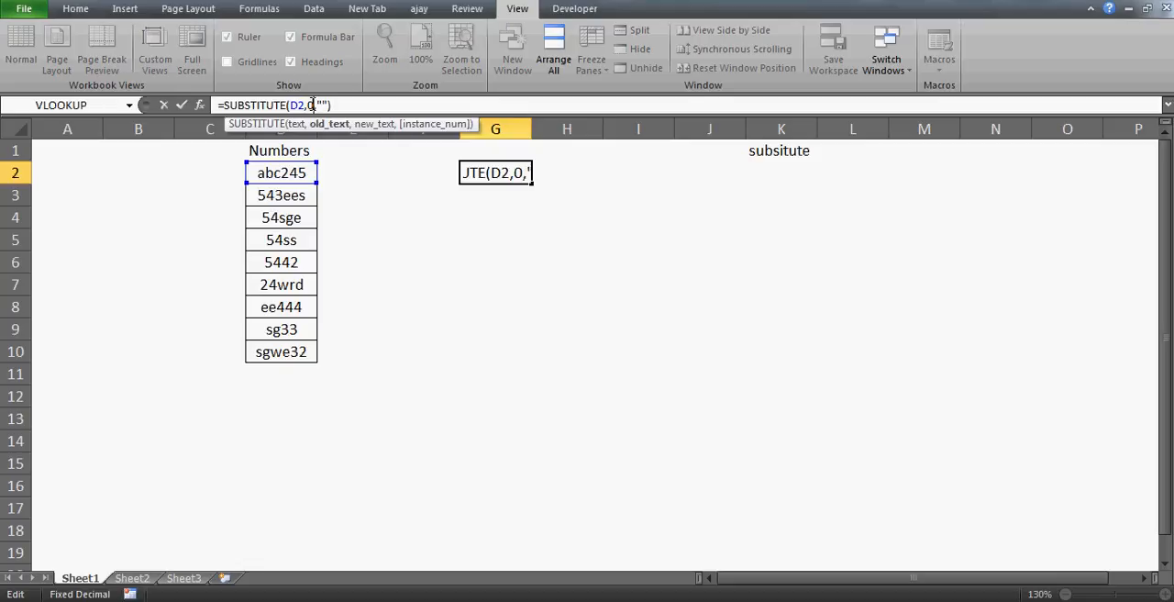
pyautogui.press('Return')
pyautogui.click(491, 177)
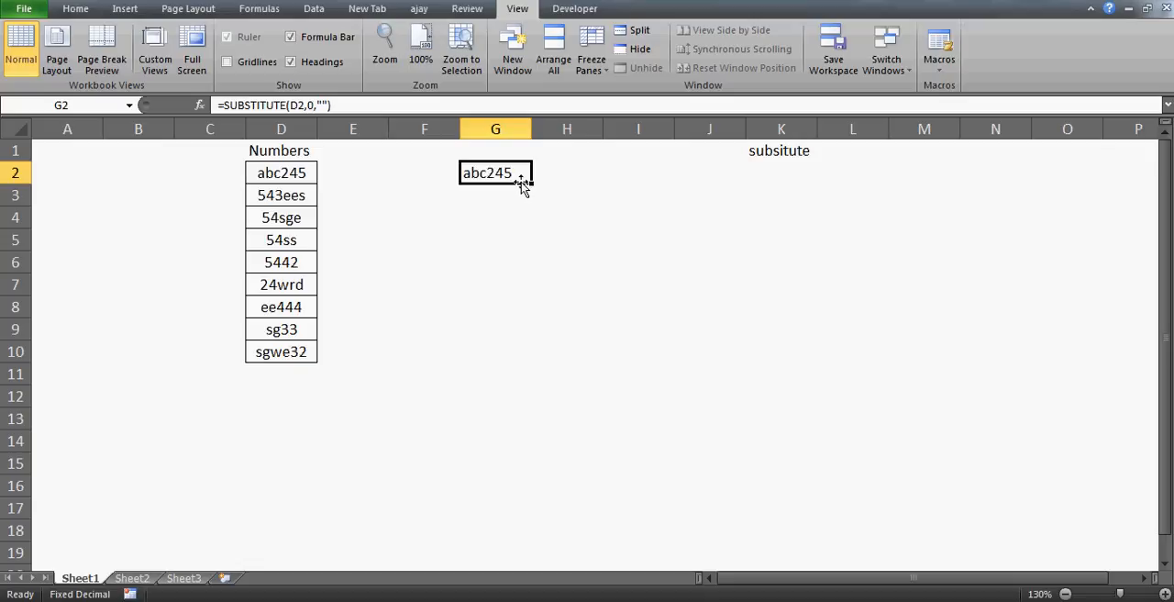
# Step: Insert a 0 into the first Numbers entry in D2 so it reads abc2045
pyautogui.click(289, 177)
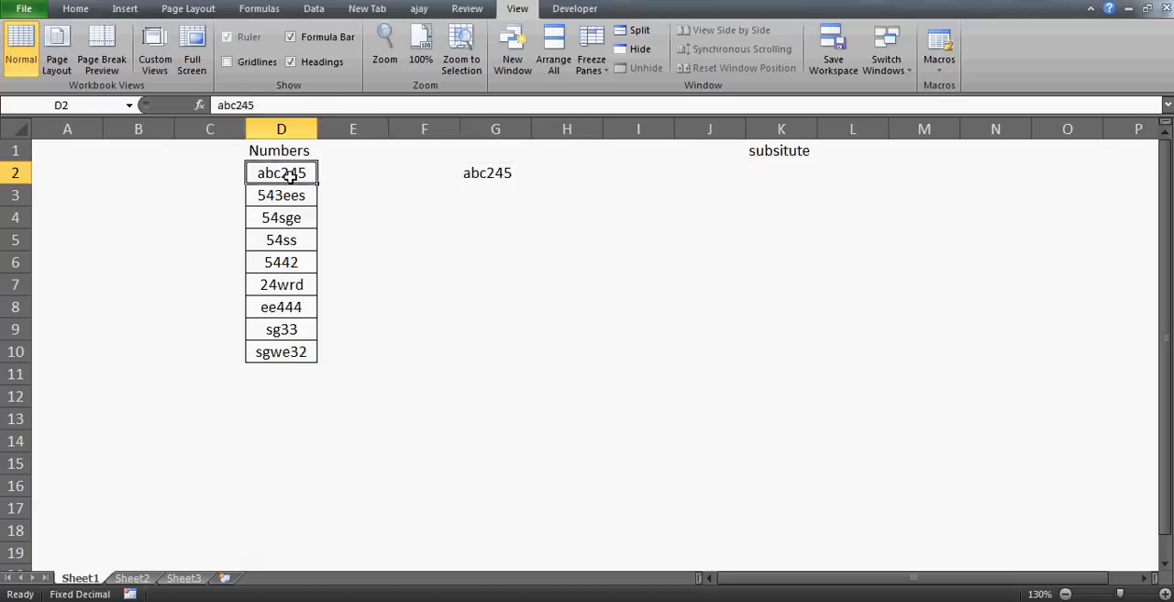
pyautogui.click(241, 105)
pyautogui.write('0')
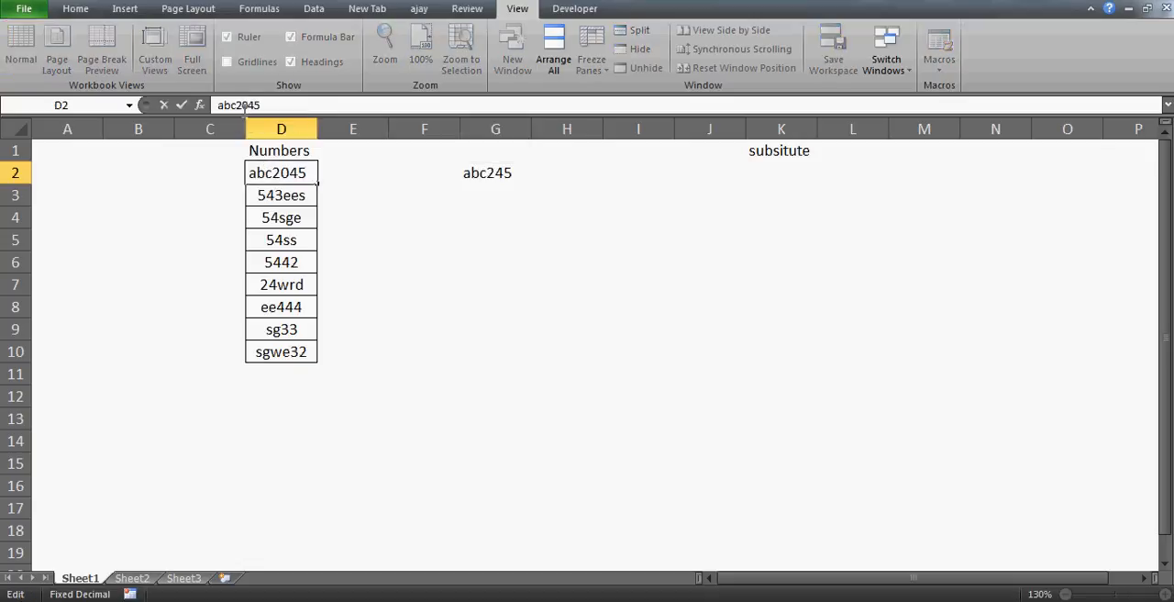
pyautogui.press('Return')
# Step: Wrap the G2 formula in a second SUBSTITUTE that removes the digit 1, giving =SUBSTITUTE(SUBSTITUTE(D2,0,""),1,"")
pyautogui.click(475, 173)
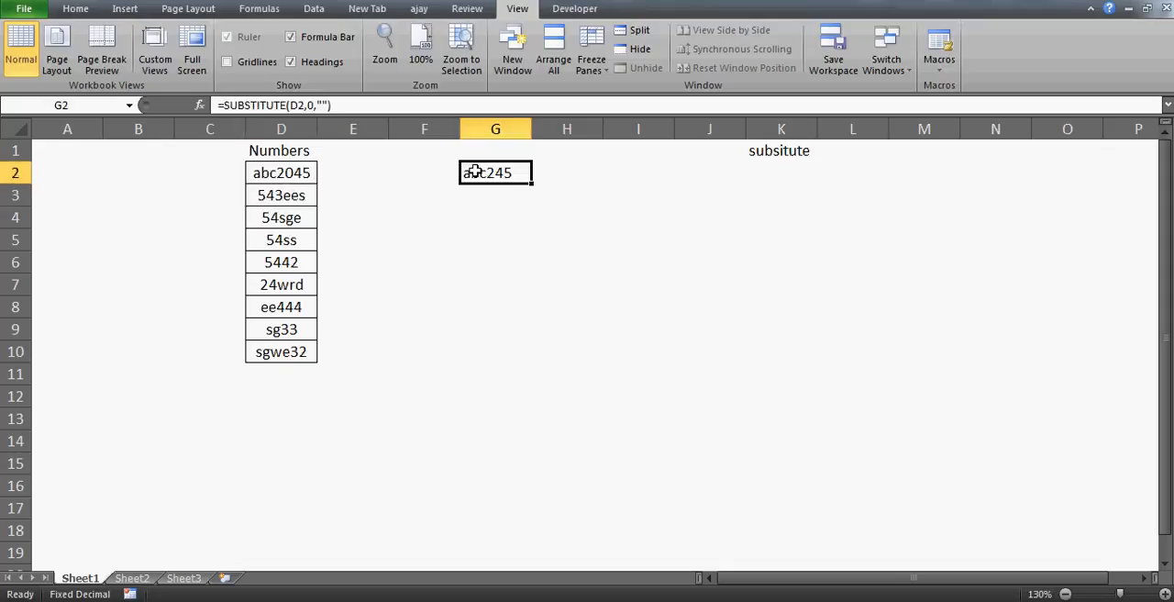
pyautogui.click(231, 105)
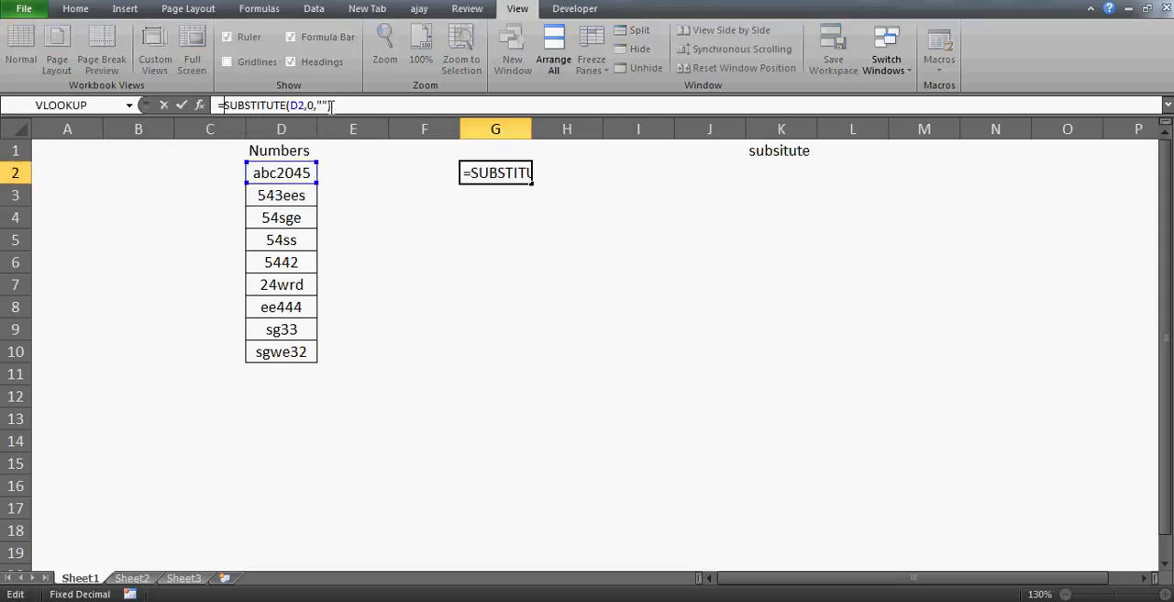
pyautogui.write('sub')
pyautogui.press('Tab')
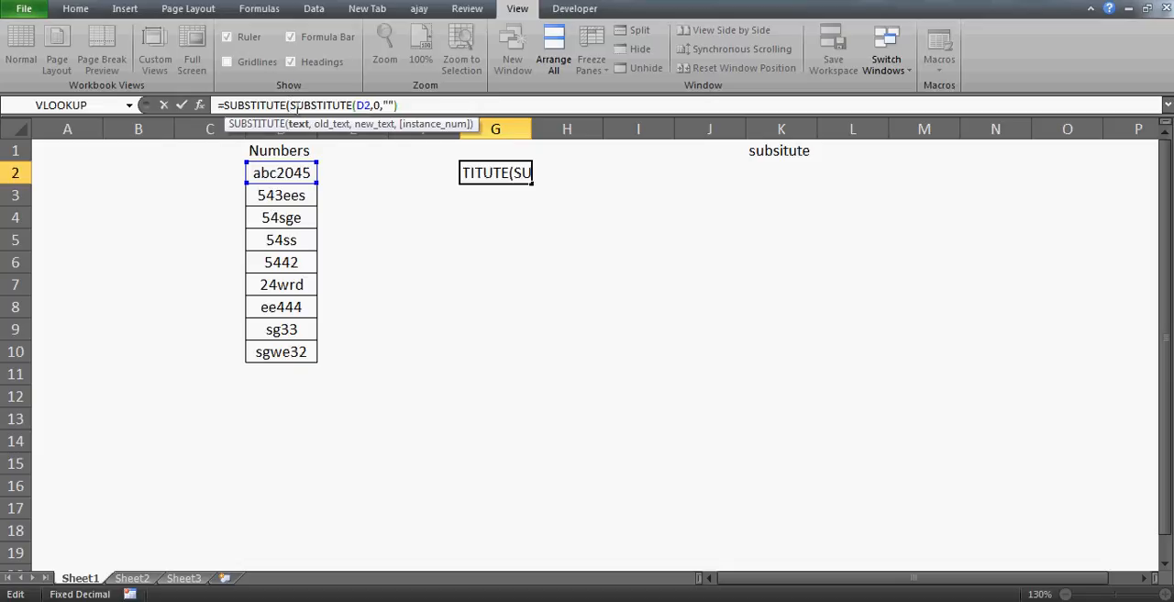
pyautogui.click(424, 106)
pyautogui.write(',1')
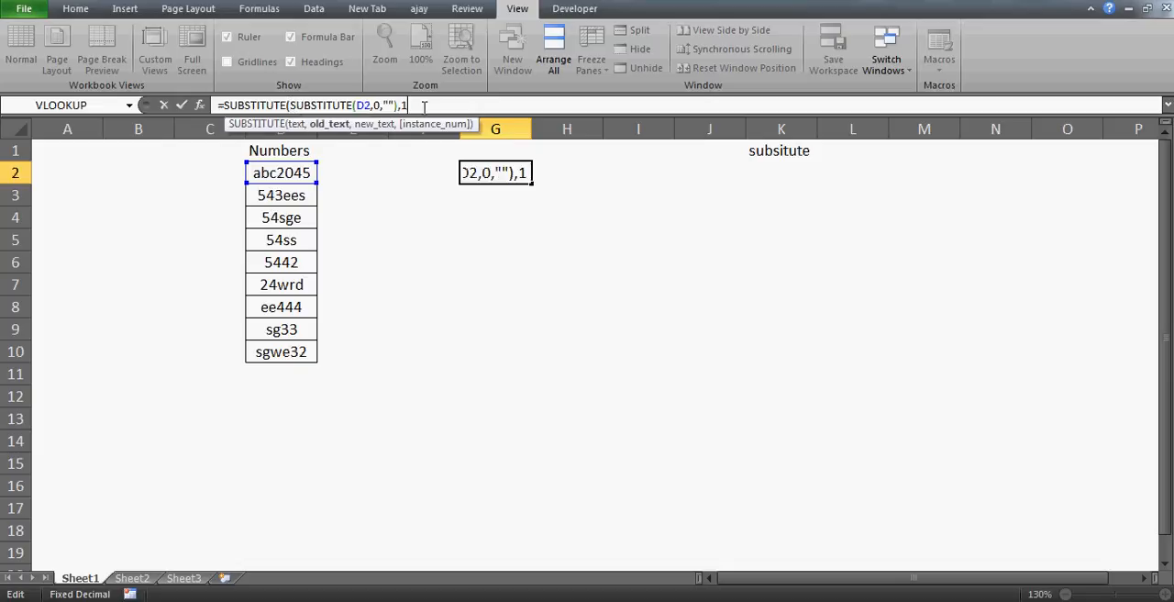
pyautogui.write(',""')
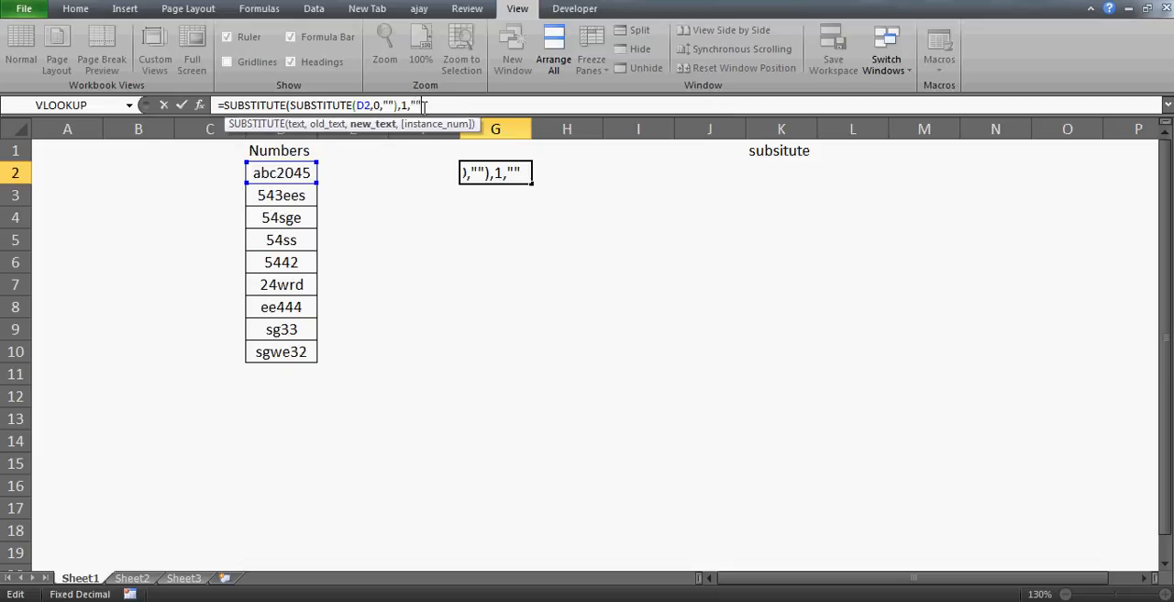
pyautogui.write(')')
pyautogui.press('Return')
pyautogui.press('Up')
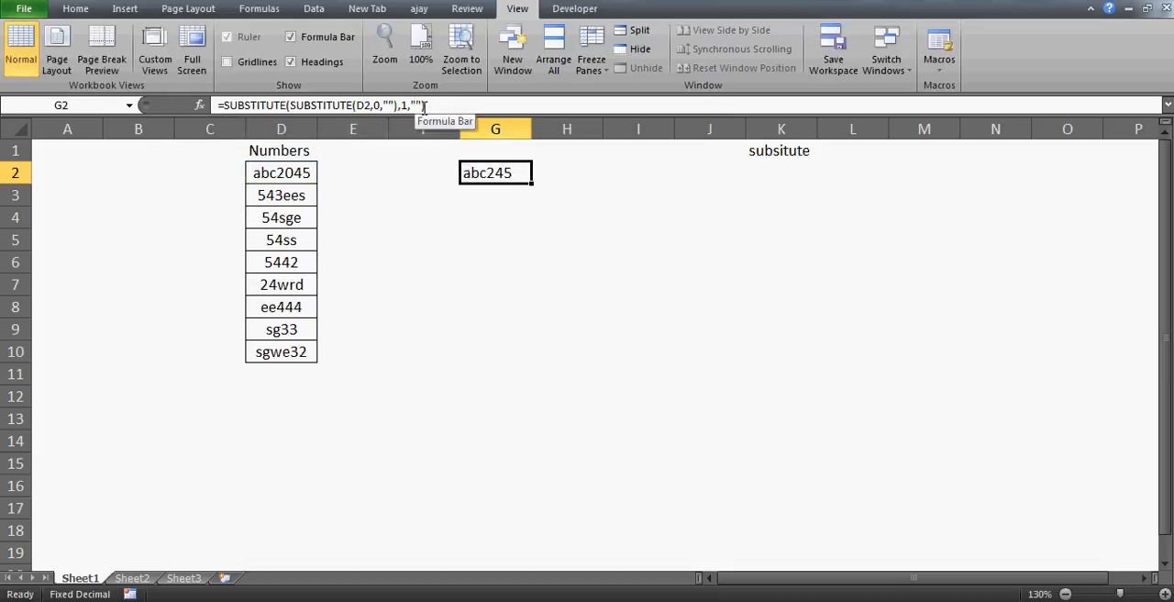
# Step: Insert a 1 into the first Numbers entry in D2 so it reads abc20415
pyautogui.click(272, 174)
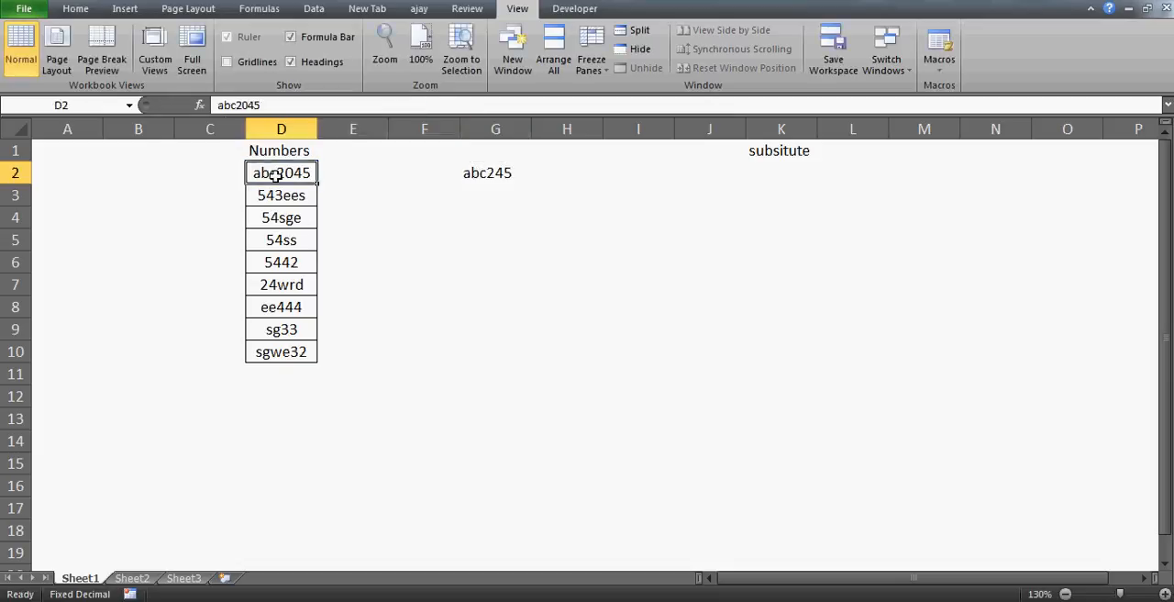
pyautogui.click(248, 106)
pyautogui.write('1')
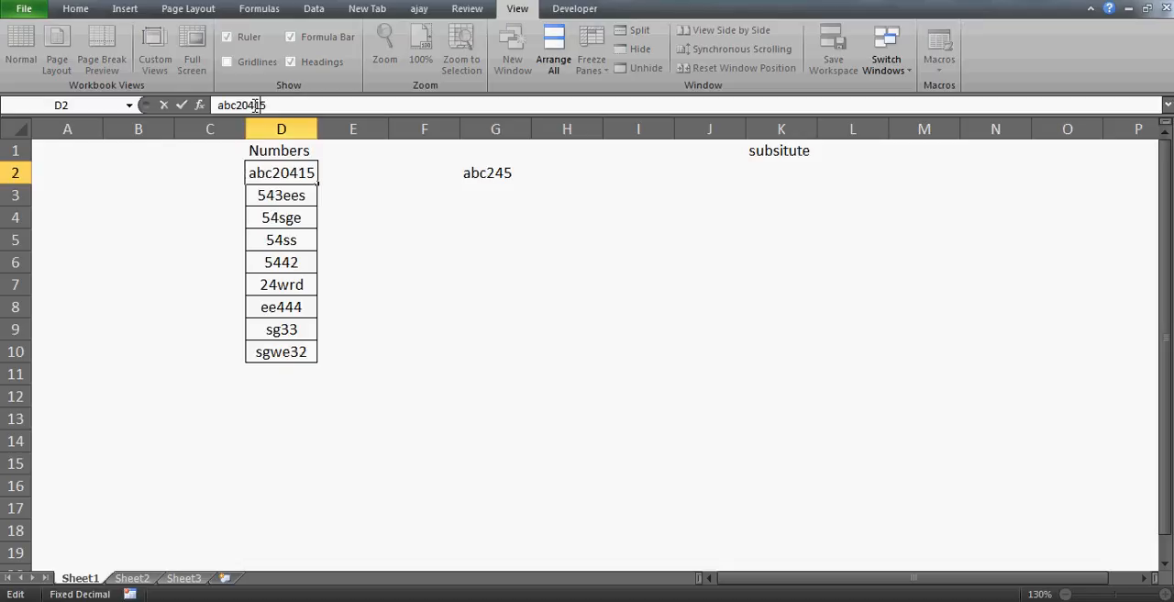
pyautogui.press('Return')
# Step: Nest the G2 formula in a third SUBSTITUTE that replaces the digit 2 with an empty string
pyautogui.press('Up')
pyautogui.press('Right')
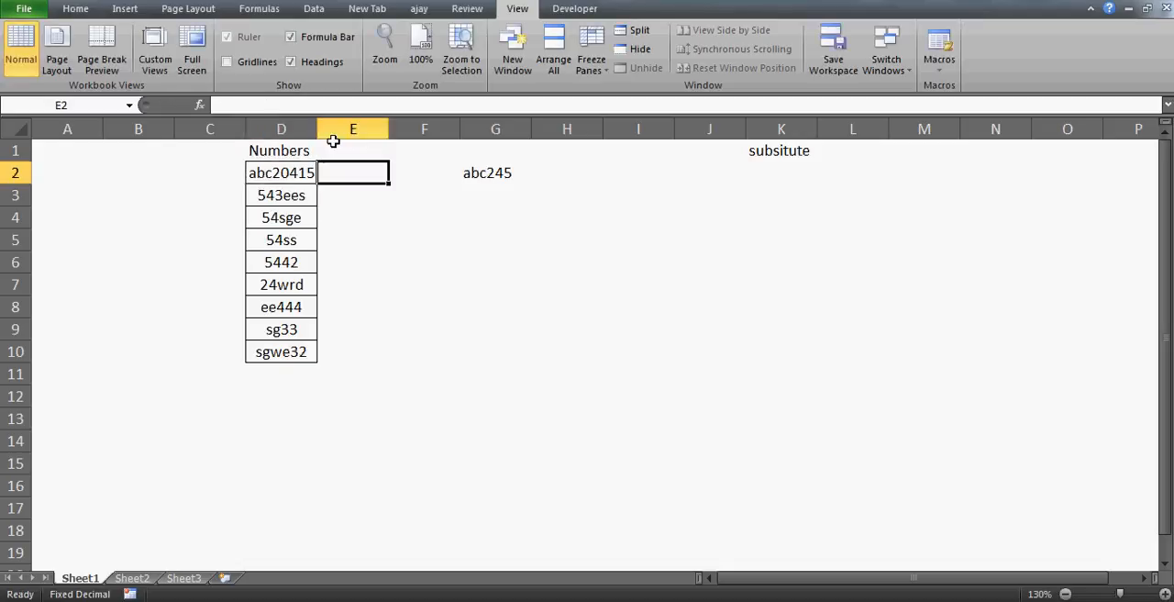
pyautogui.press('Right')
pyautogui.press('Right')
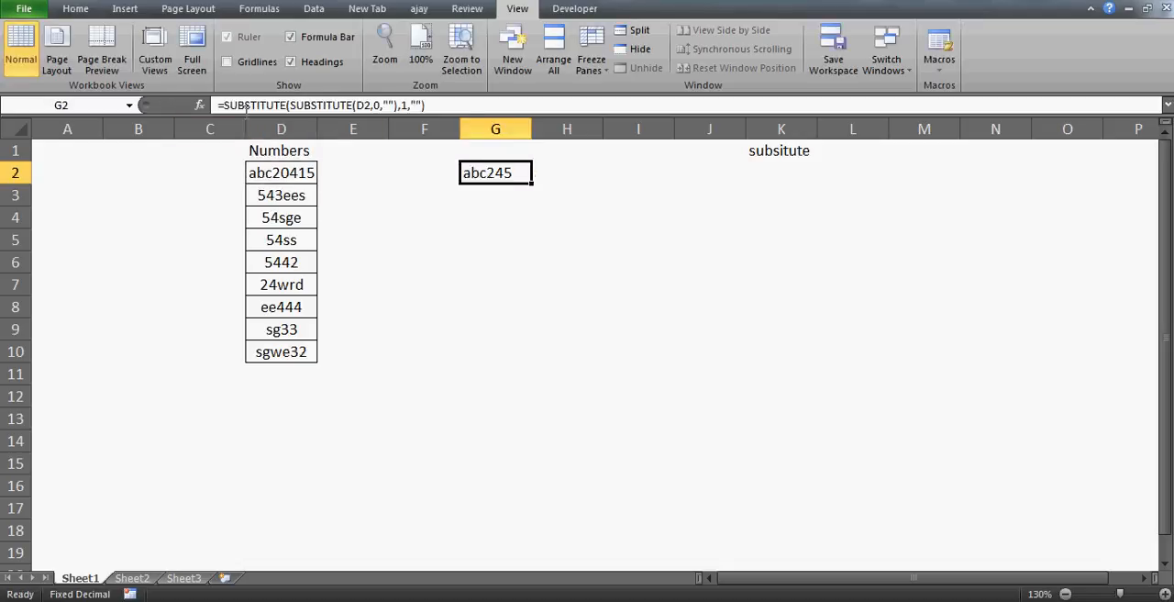
pyautogui.click(225, 105)
pyautogui.write('sub')
pyautogui.press('Tab')
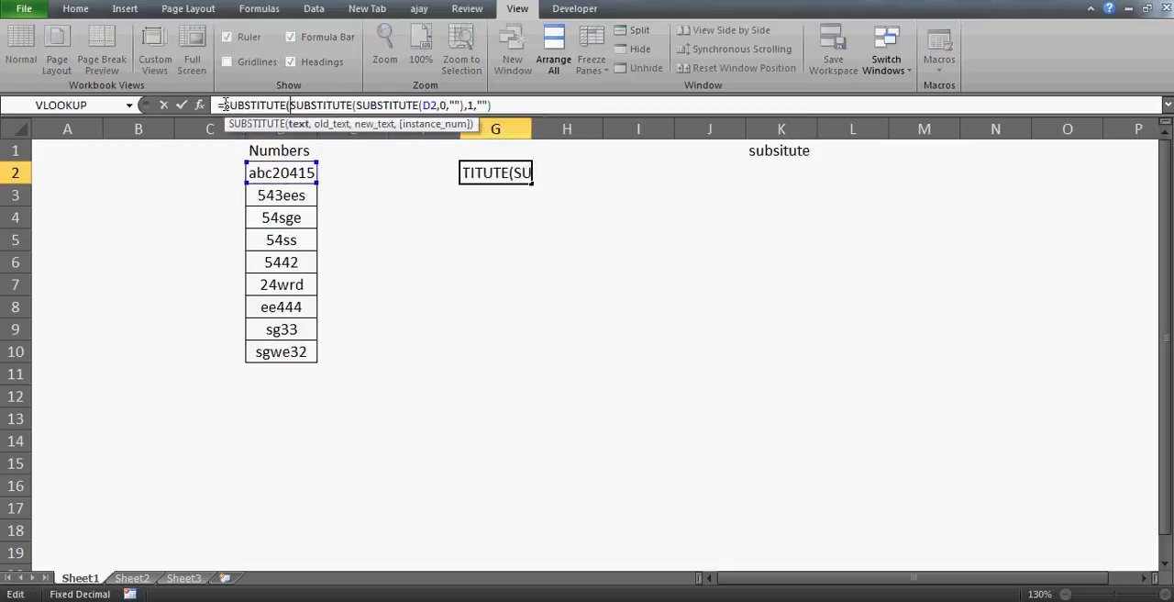
pyautogui.press('Right')
pyautogui.press('Right')
pyautogui.press('Right')
pyautogui.press('Right')
pyautogui.press('Right')
pyautogui.press('Right')
pyautogui.press('Right')
pyautogui.press('Right')
pyautogui.press('Right')
pyautogui.press('Right')
pyautogui.press('Right')
pyautogui.press('Right')
pyautogui.press('Right')
pyautogui.press('Right')
pyautogui.press('Right')
pyautogui.press('Right')
pyautogui.press('Right')
pyautogui.press('Right')
pyautogui.press('Right')
pyautogui.press('Right')
pyautogui.click(517, 103)
pyautogui.write(',')
pyautogui.write('2,')
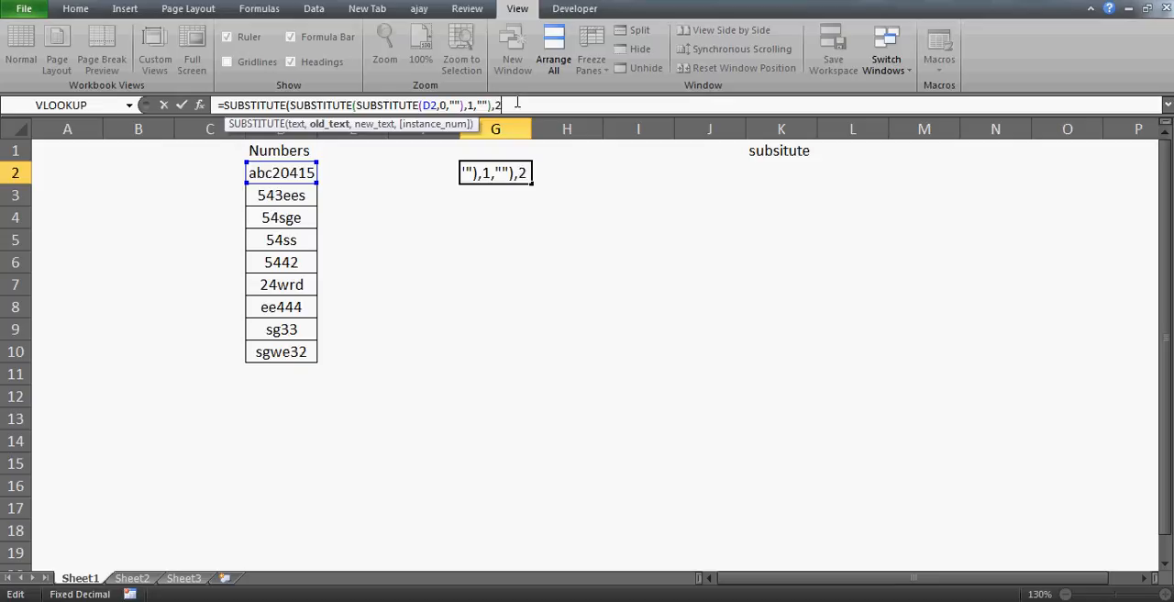
pyautogui.write('""')
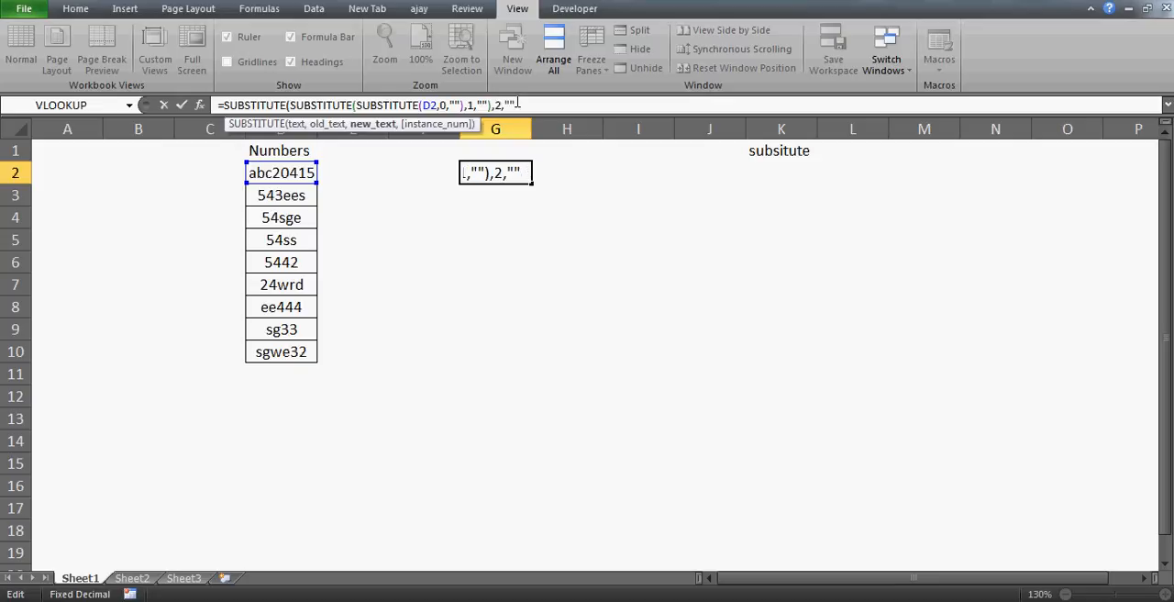
pyautogui.write(')')
pyautogui.press('Return')
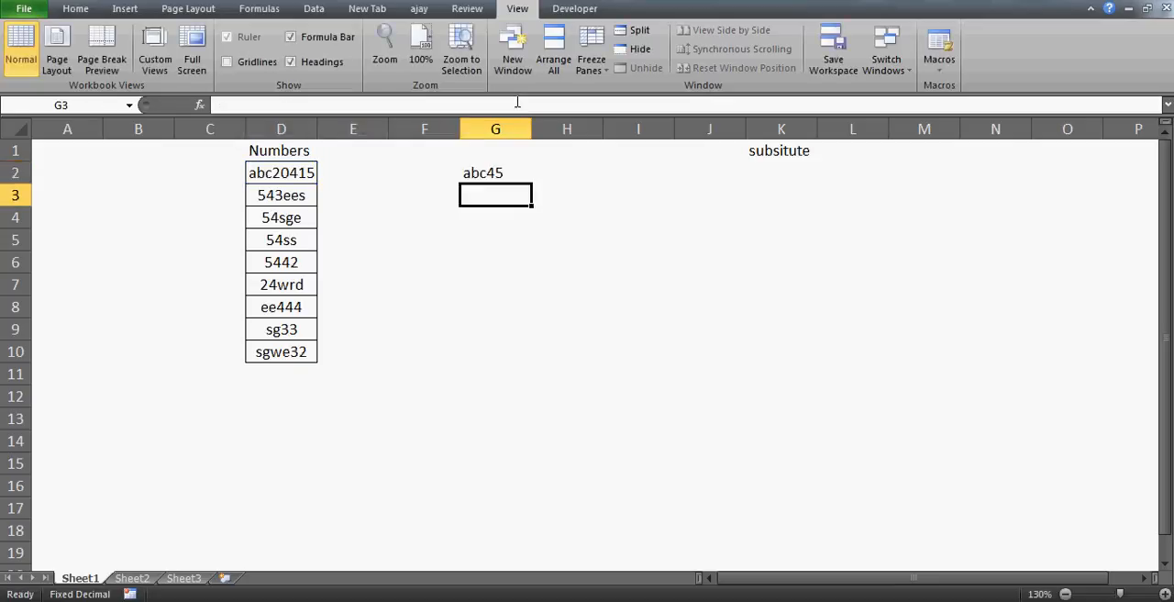
pyautogui.press('Up')
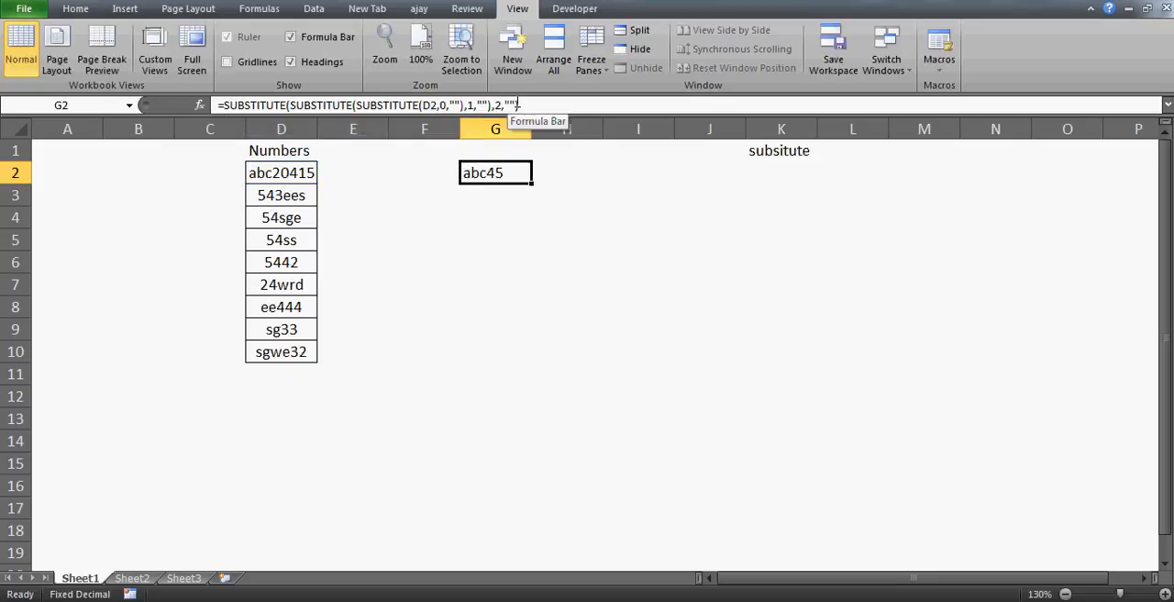
# Step: Nest the G2 formula in a fourth SUBSTITUTE that replaces the digit 3 with an empty string
pyautogui.click(224, 106)
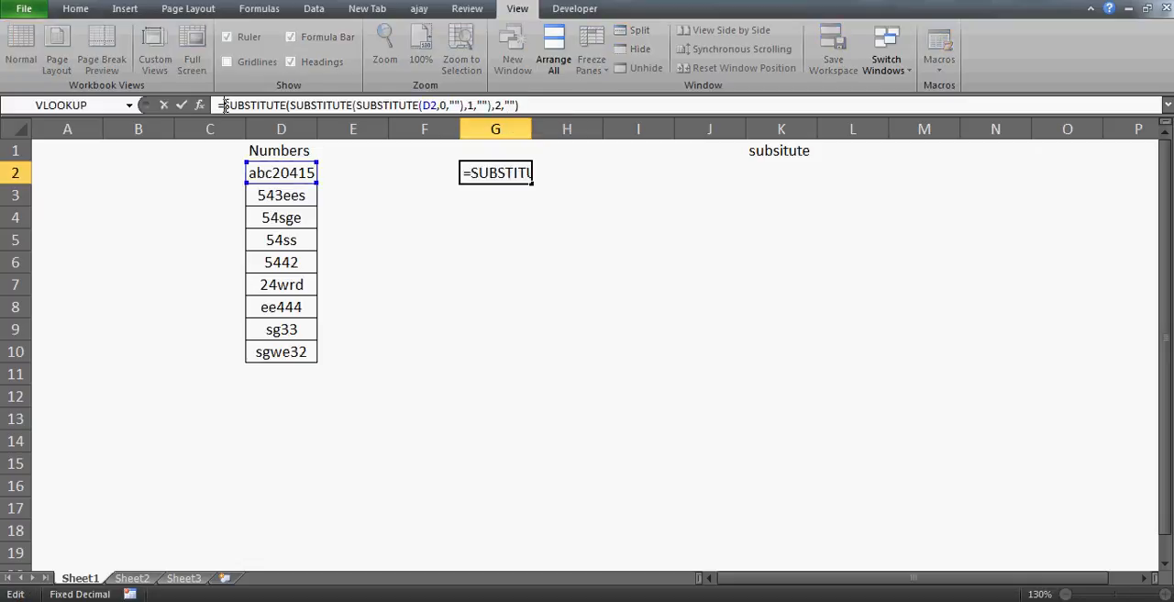
pyautogui.write('sub')
pyautogui.press('Tab')
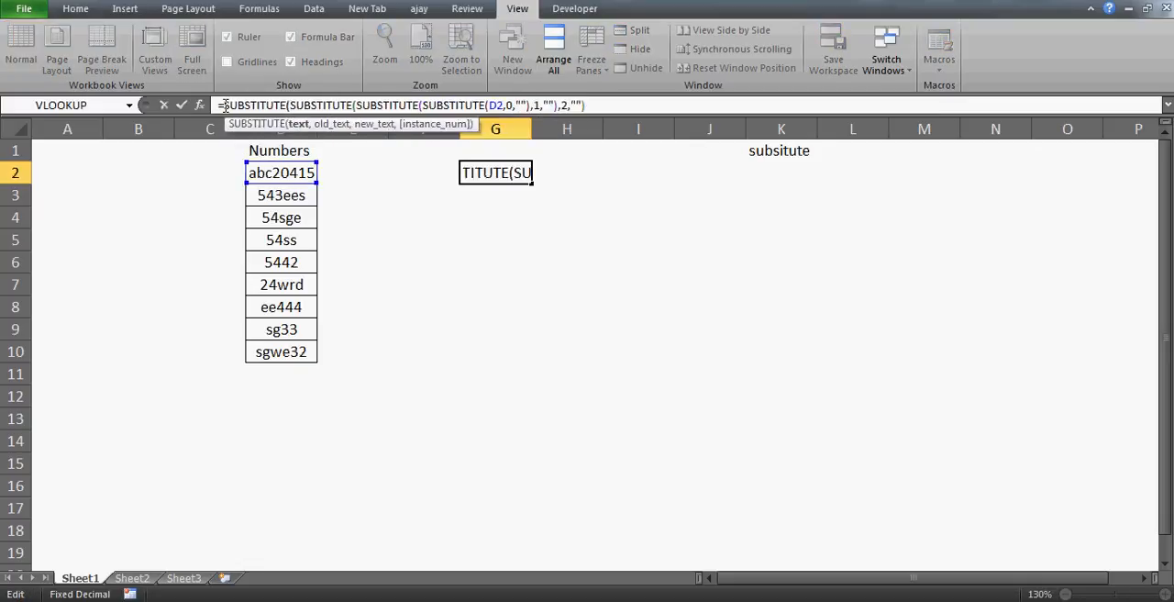
pyautogui.click(659, 105)
pyautogui.write(',3')
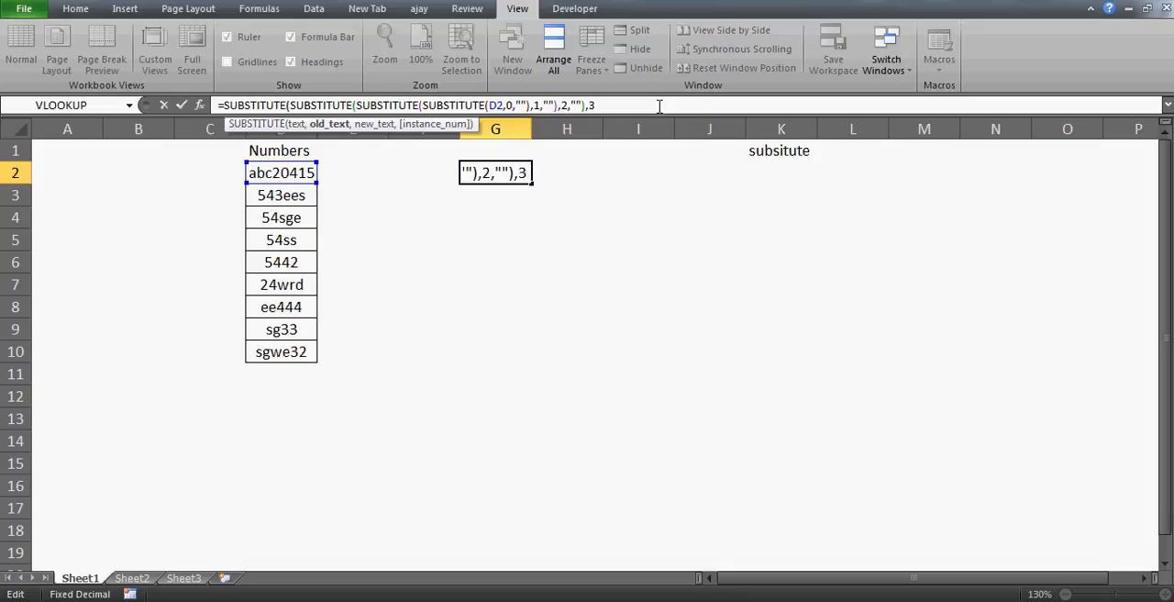
pyautogui.write(',"")')
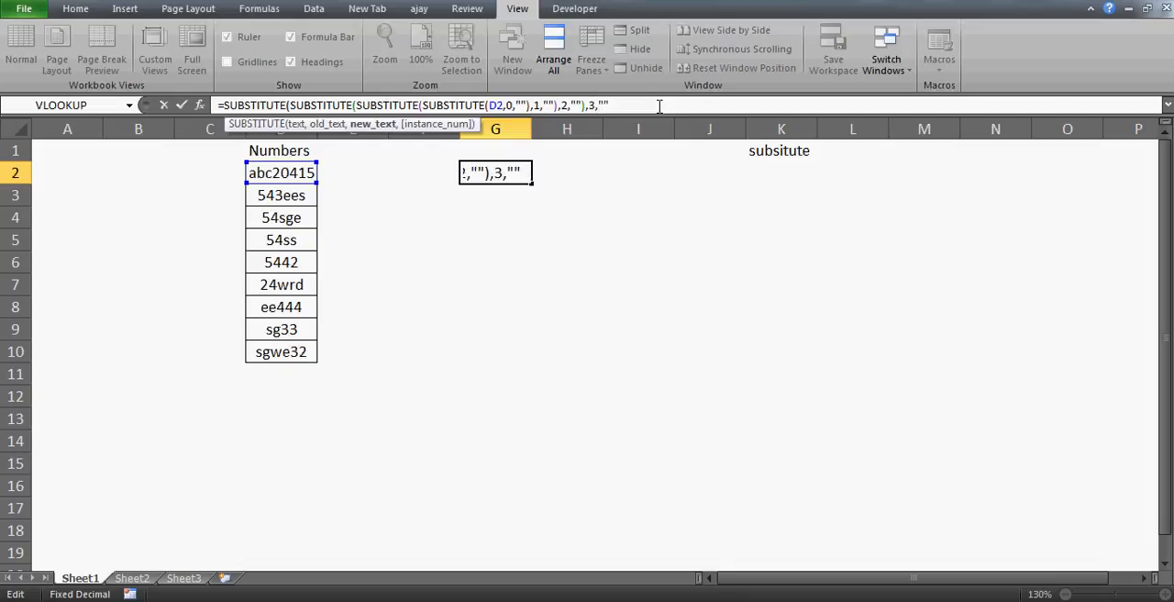
pyautogui.press('Return')
pyautogui.press('Up')
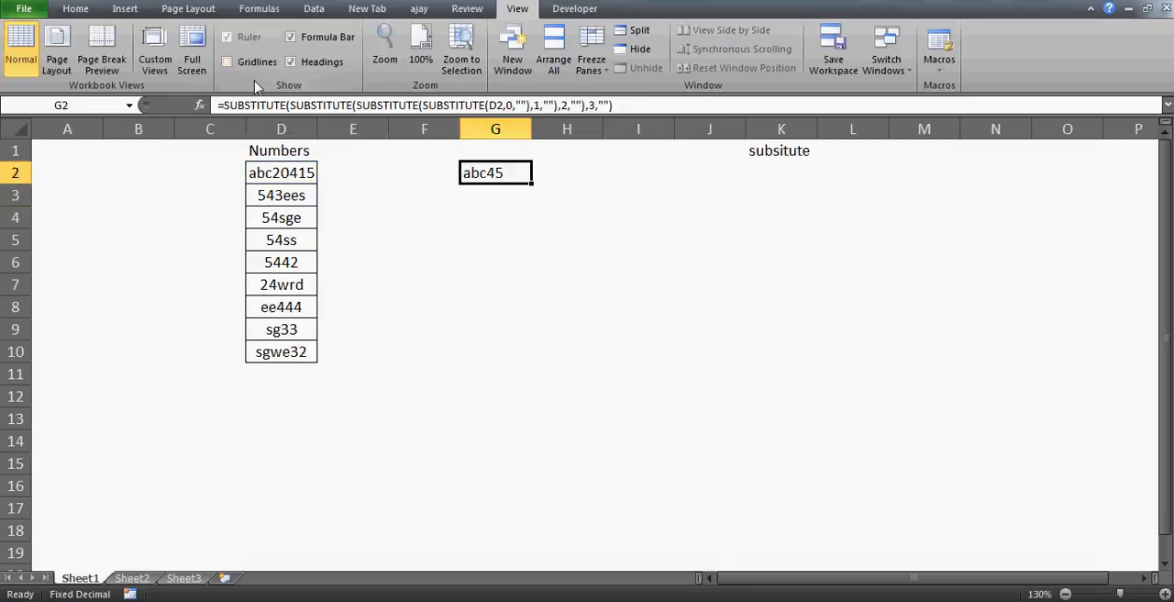
# Step: Nest the G2 formula in a fifth SUBSTITUTE that replaces the digit 4 with an empty string
pyautogui.click(227, 106)
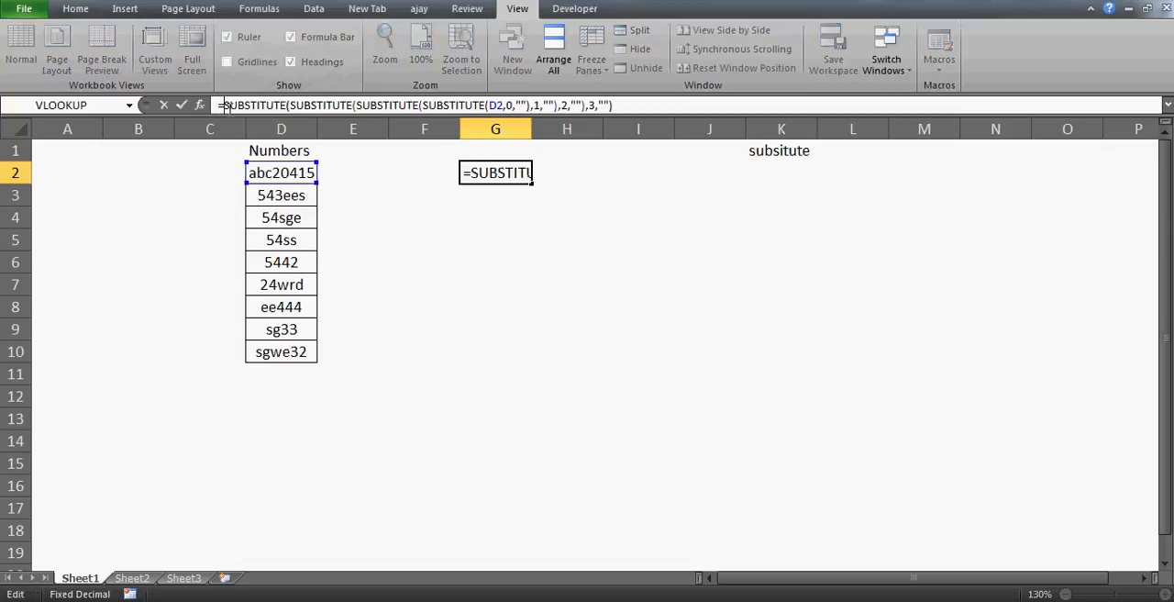
pyautogui.write('sub')
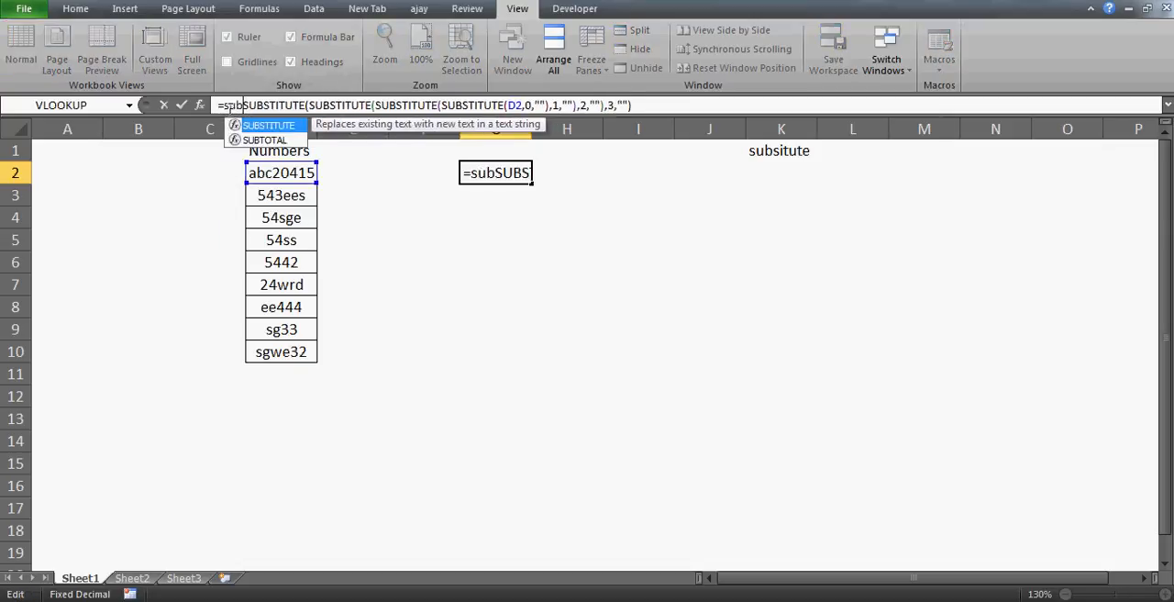
pyautogui.press('BackSpace')
pyautogui.press('BackSpace')
pyautogui.write('u')
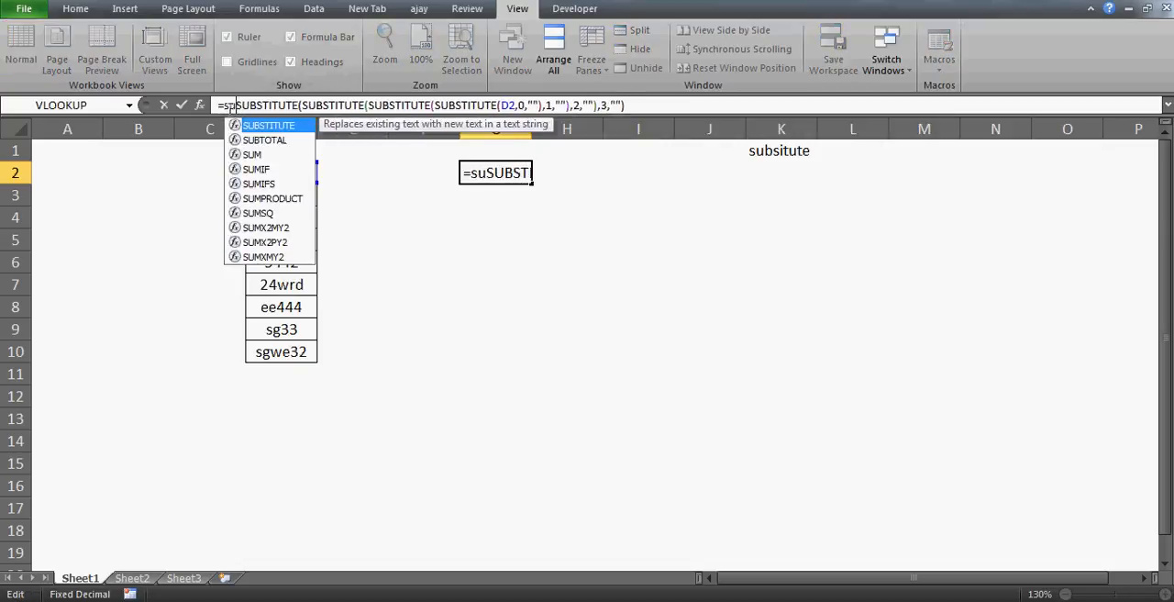
pyautogui.press('BackSpace')
pyautogui.write('u')
pyautogui.press('Tab')
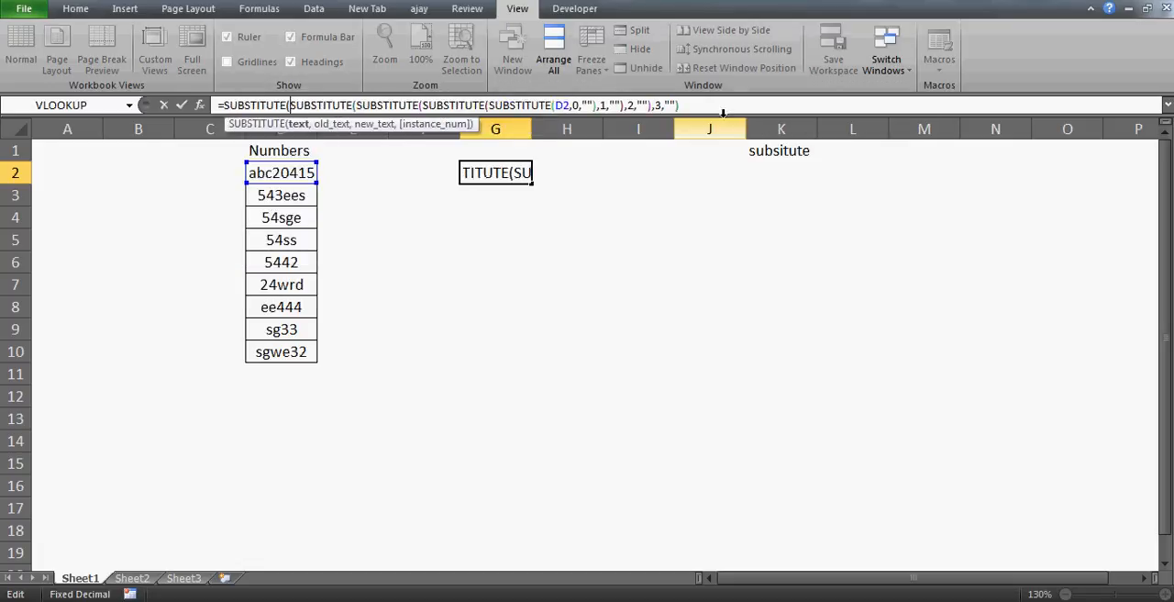
pyautogui.write(',')
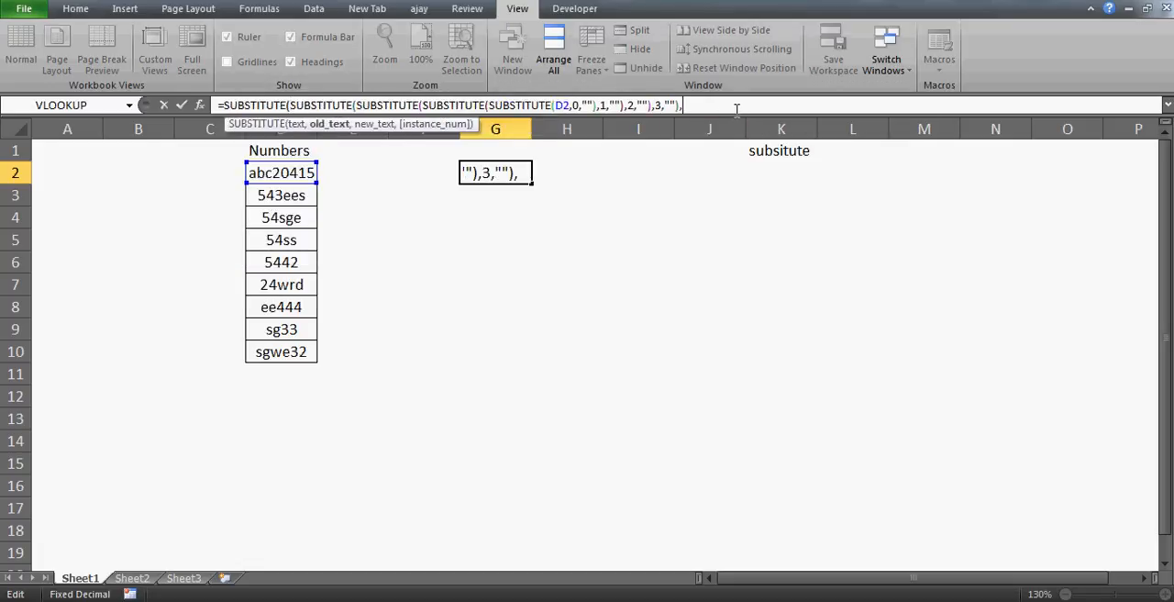
pyautogui.write('4,"")')
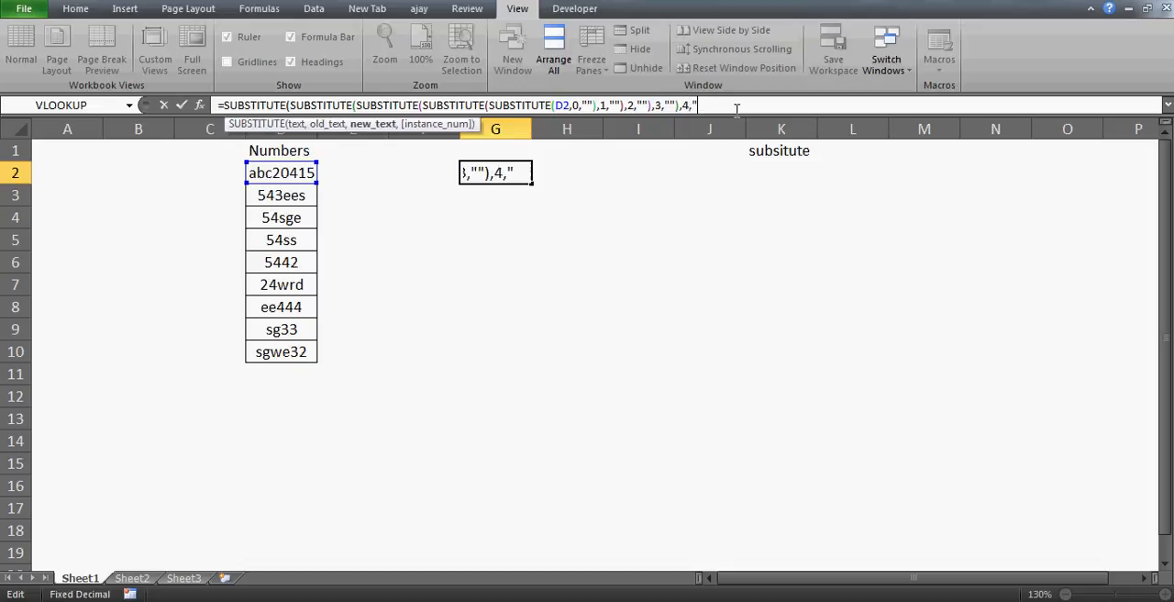
pyautogui.press('Return')
pyautogui.press('Up')
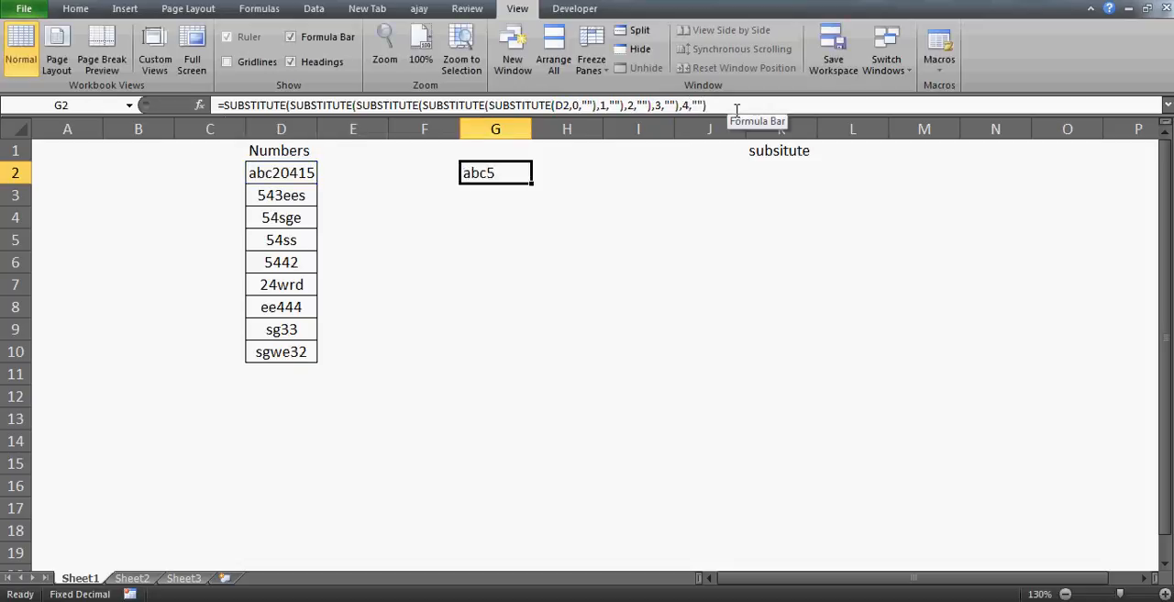
# Step: Nest the G2 formula in a sixth SUBSTITUTE that replaces the digit 5 with an empty string
pyautogui.click(222, 105)
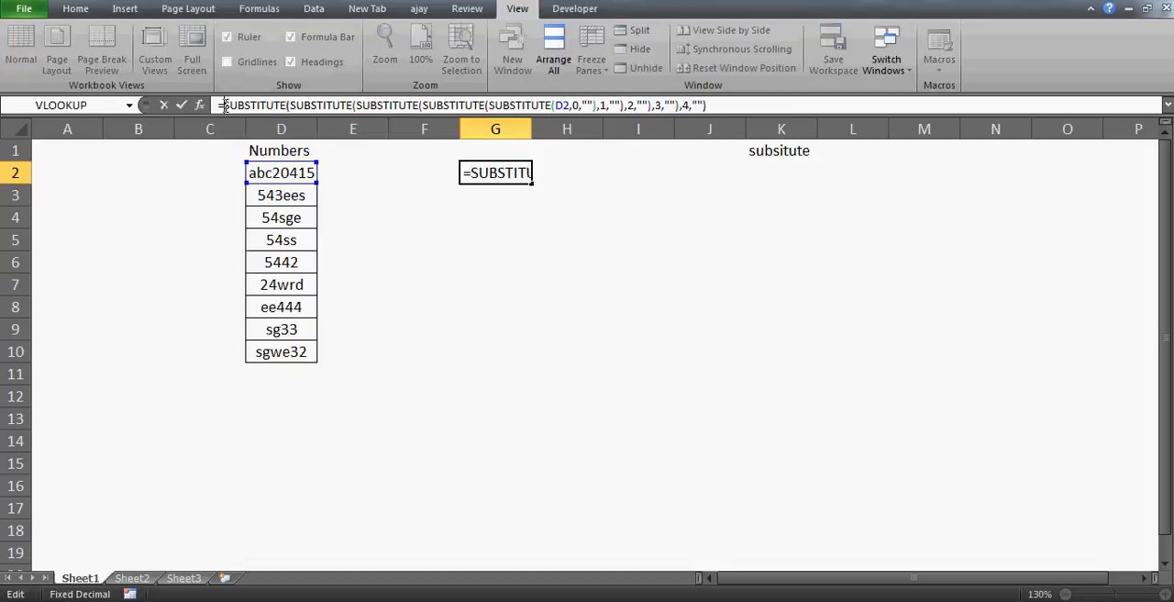
pyautogui.write('sub')
pyautogui.press('Tab')
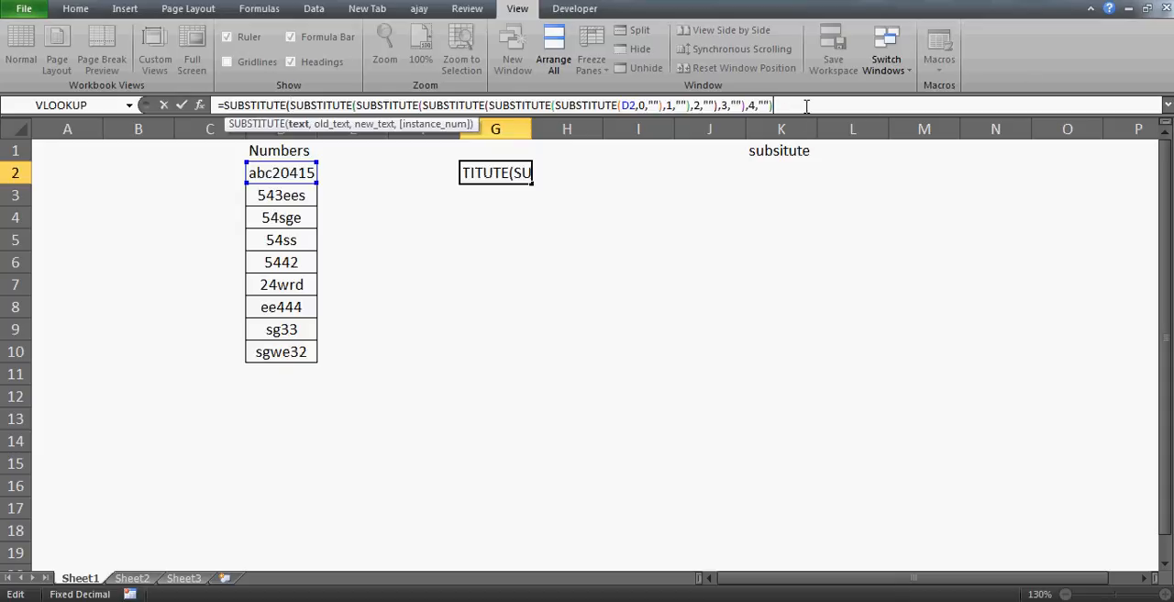
pyautogui.write(',')
pyautogui.write('5')
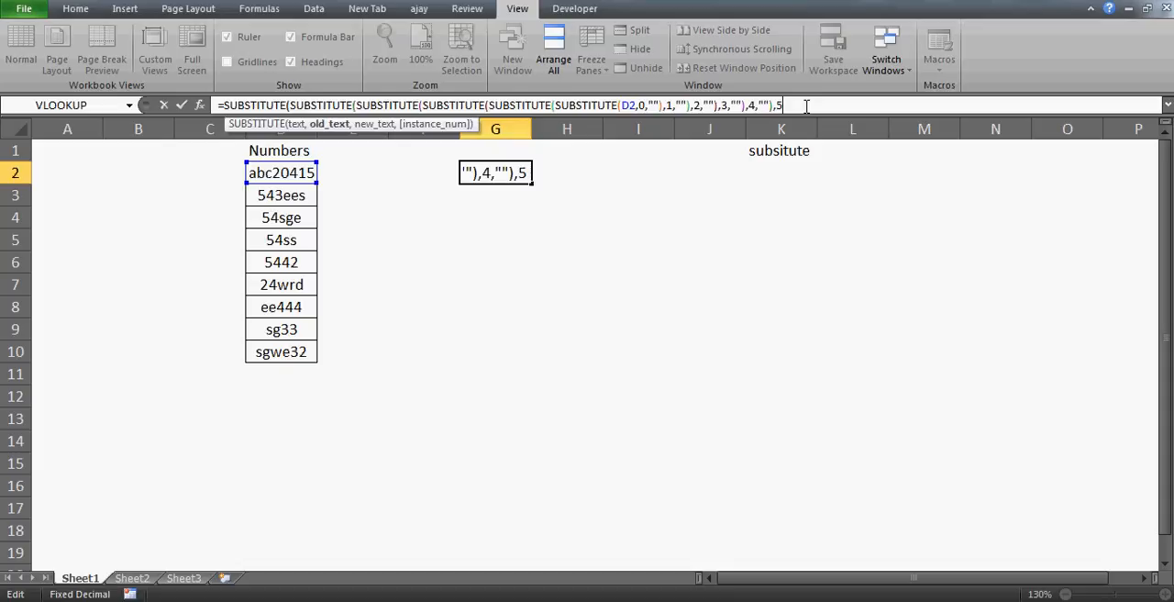
pyautogui.write(',"")')
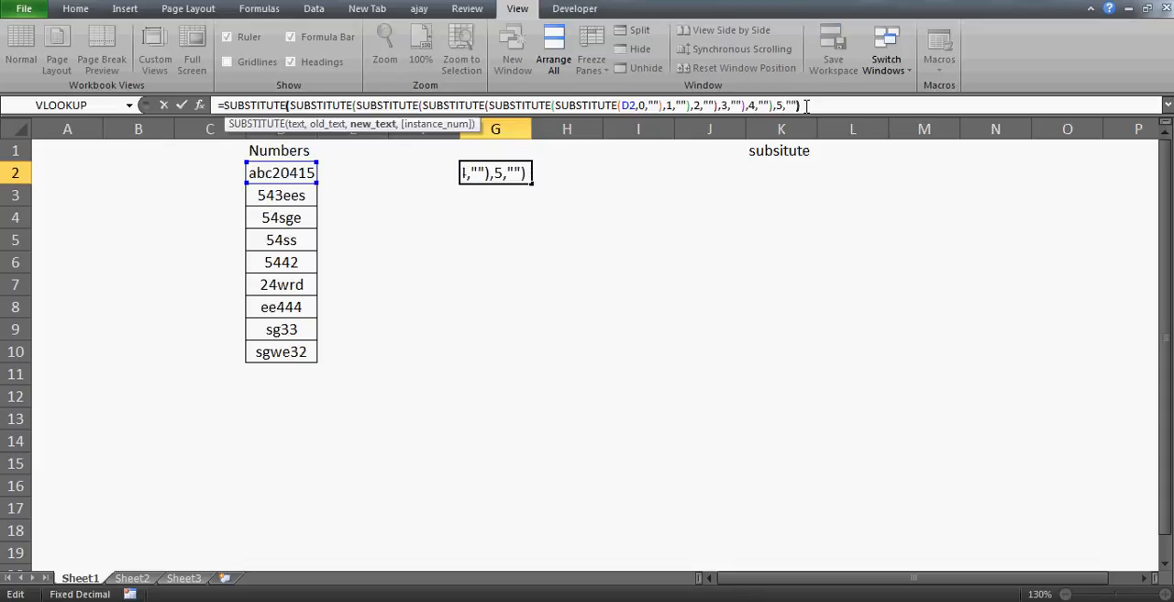
pyautogui.press('Return')
pyautogui.press('Up')
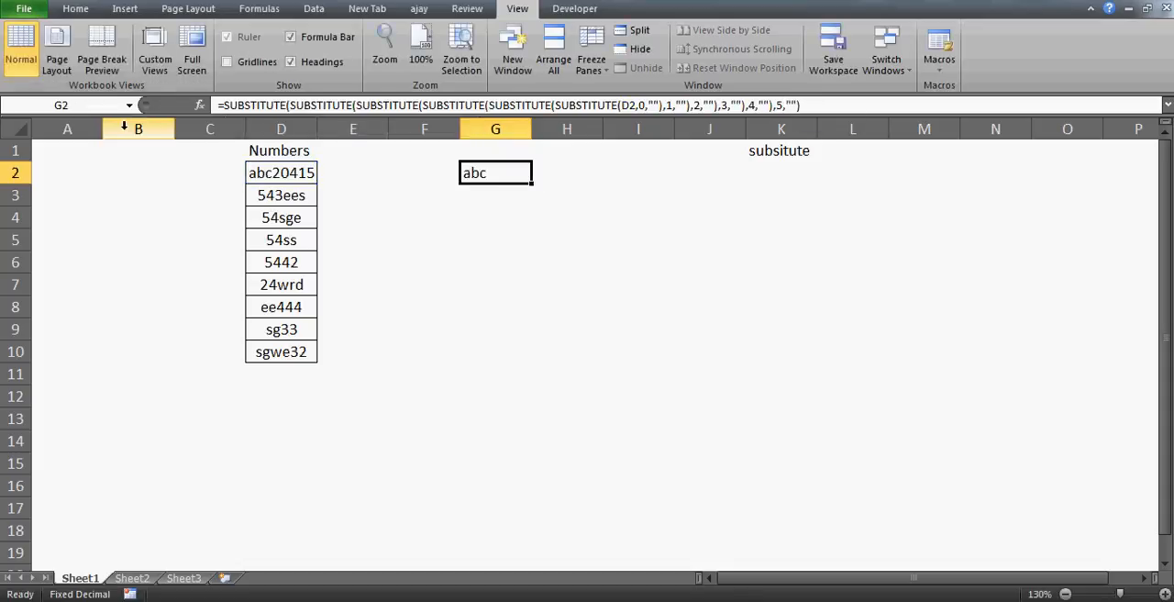
# Step: Nest the G2 formula in a seventh SUBSTITUTE that replaces the digit 6 with an empty string
pyautogui.click(225, 106)
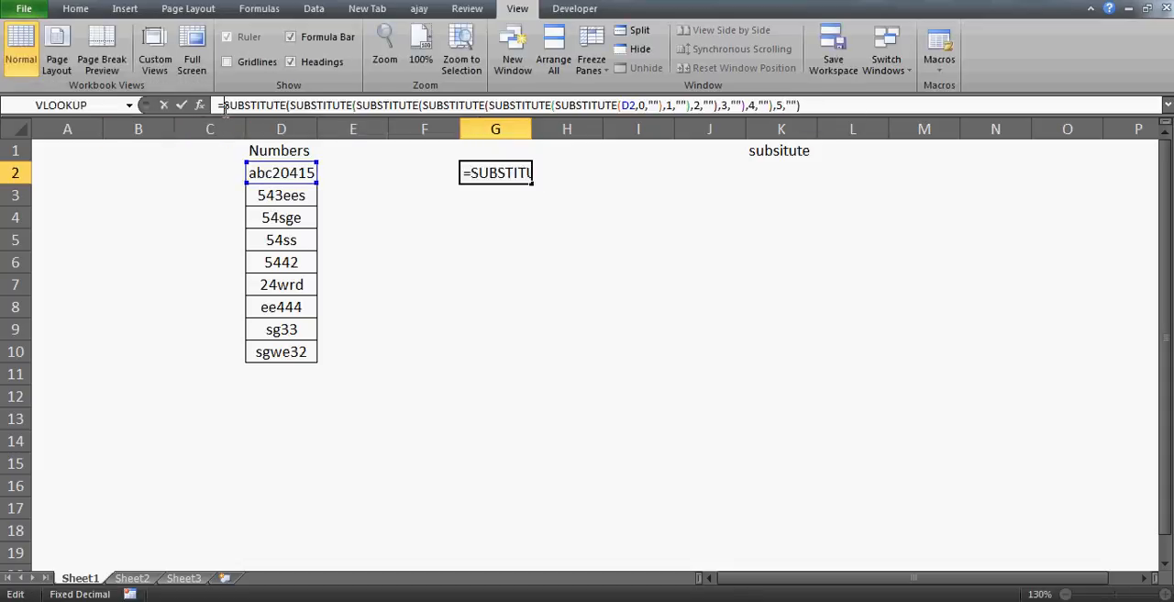
pyautogui.write('sub')
pyautogui.press('Tab')
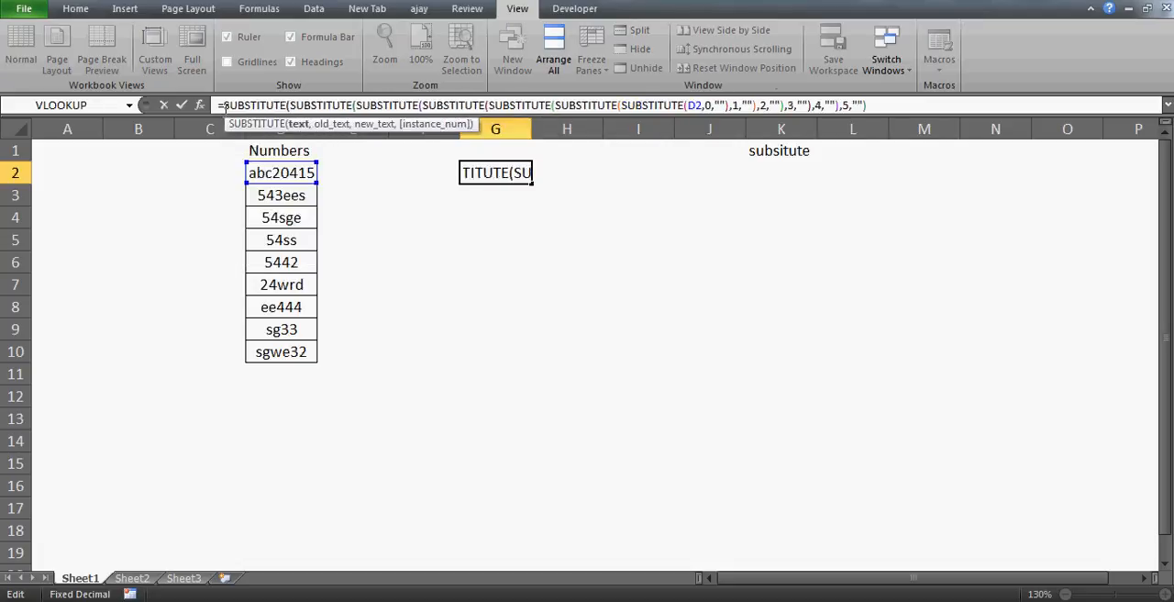
pyautogui.click(879, 106)
pyautogui.write(',')
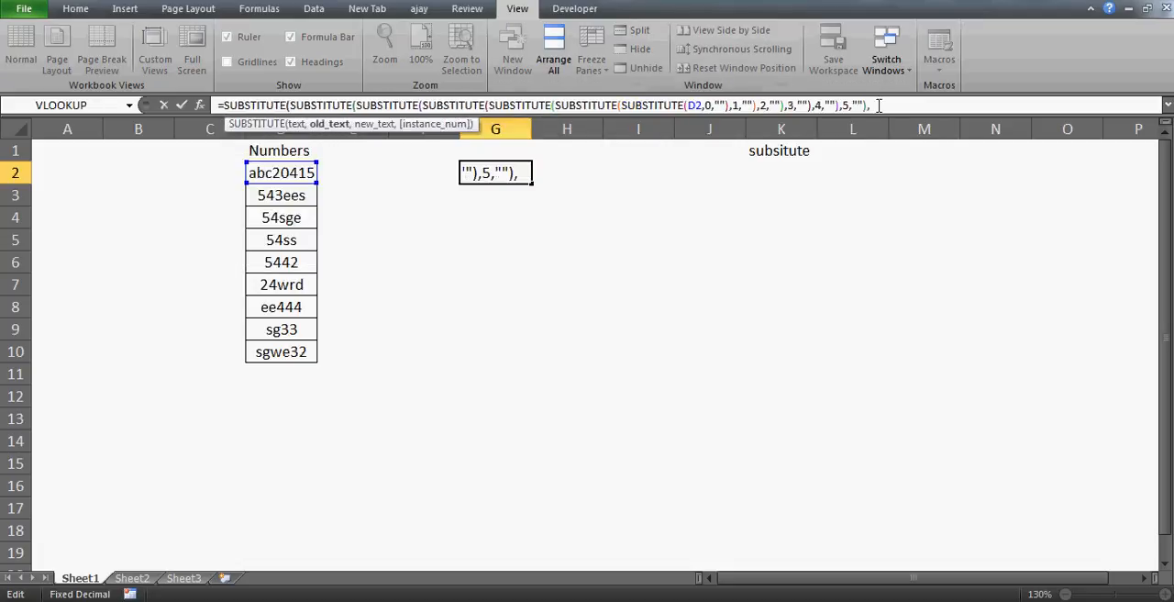
pyautogui.write('6,"")')
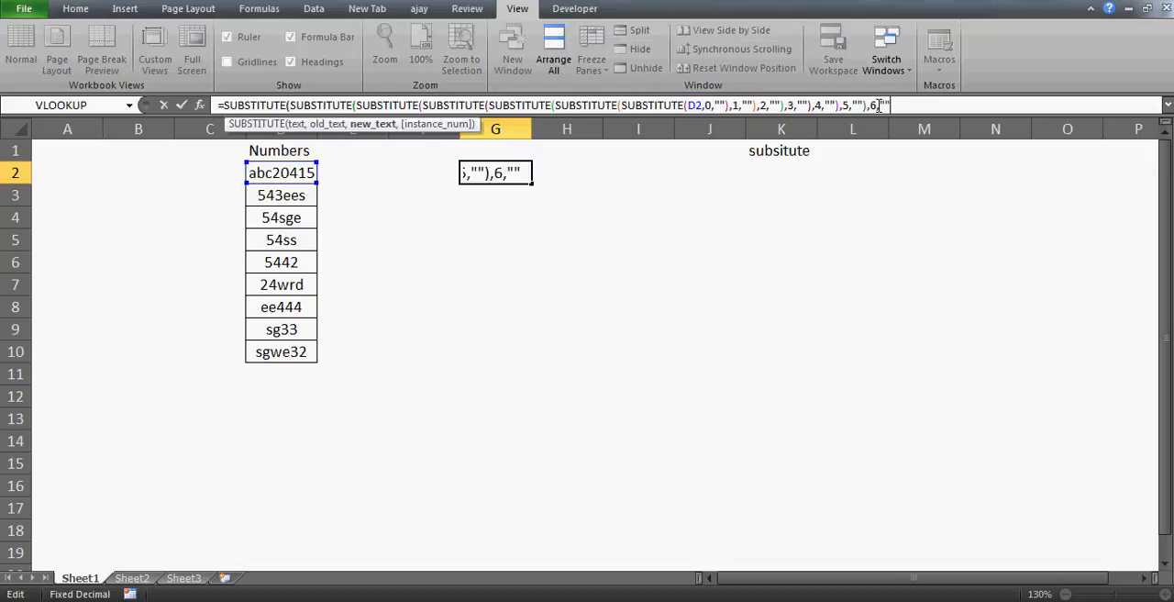
pyautogui.press('Return')
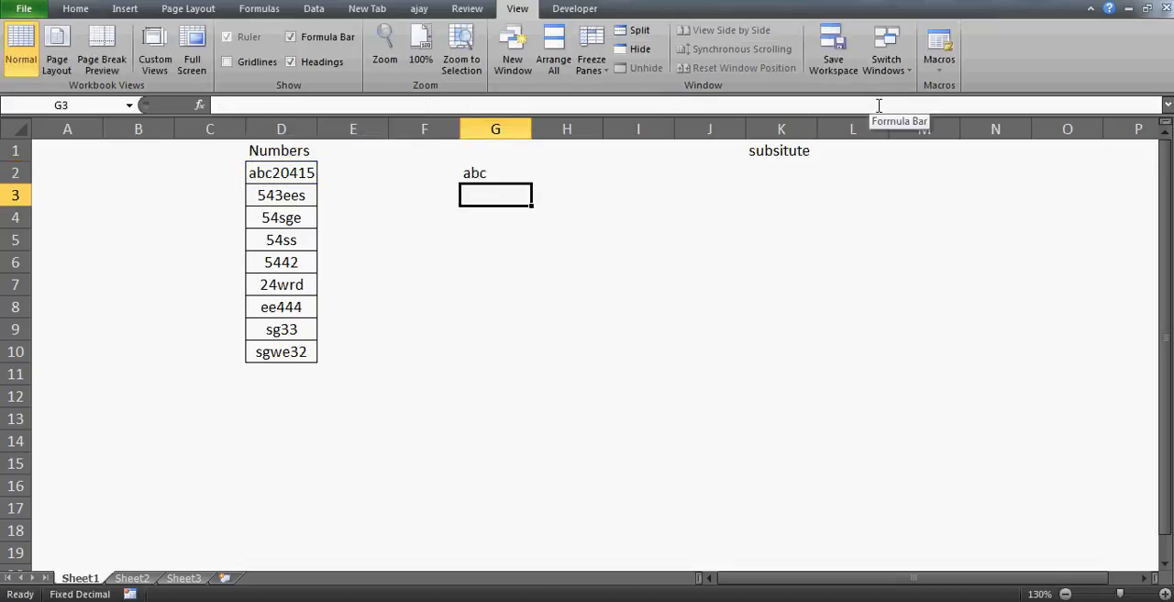
pyautogui.press('Up')
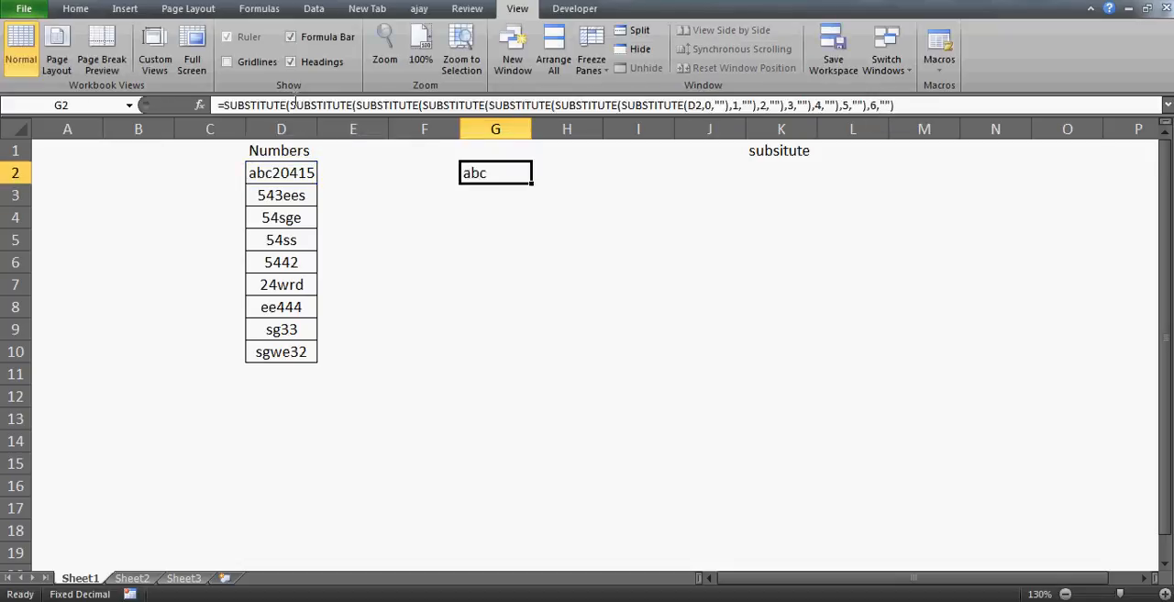
# Step: Nest the G2 formula in an eighth SUBSTITUTE that replaces the digit 7 with an empty string
pyautogui.click(223, 106)
pyautogui.write('sub')
pyautogui.press('Tab')
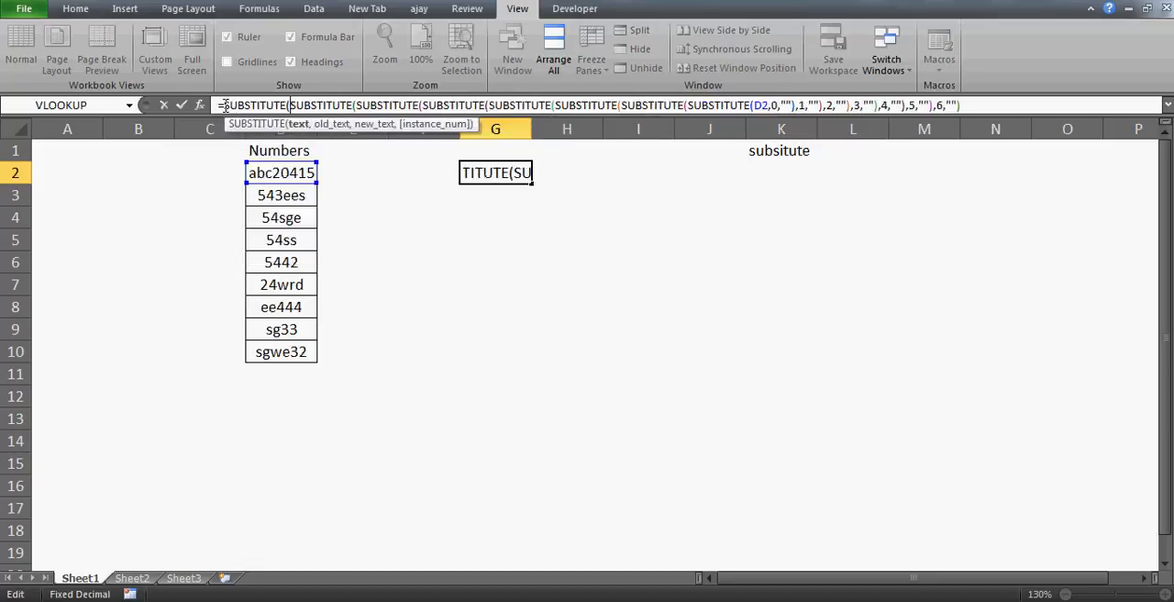
pyautogui.click(981, 103)
pyautogui.write(',')
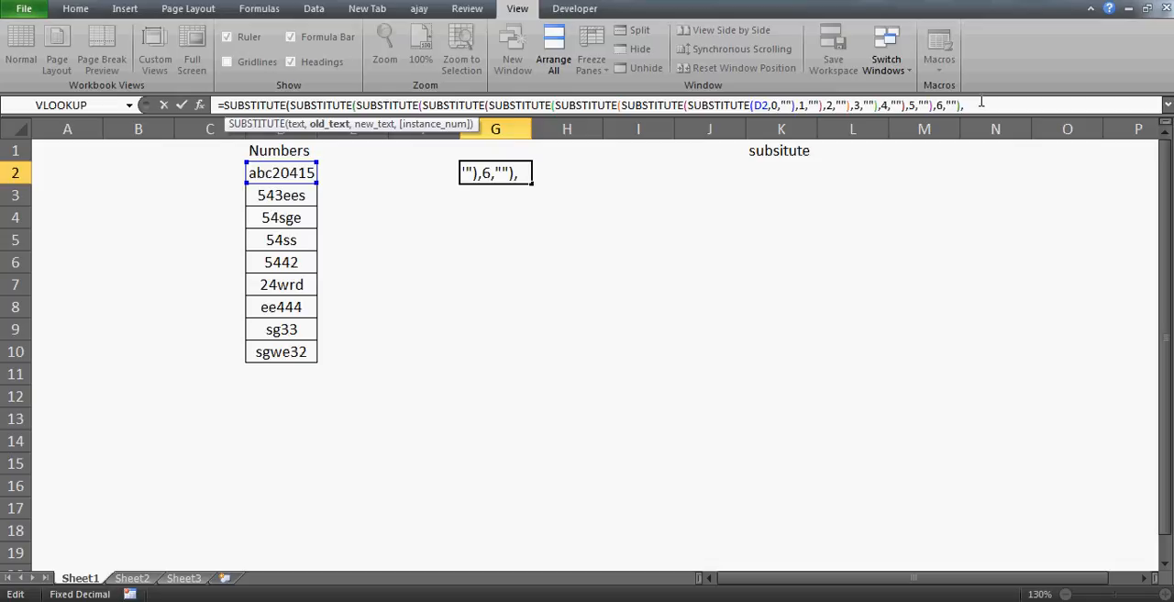
pyautogui.write('7')
pyautogui.write(',""')
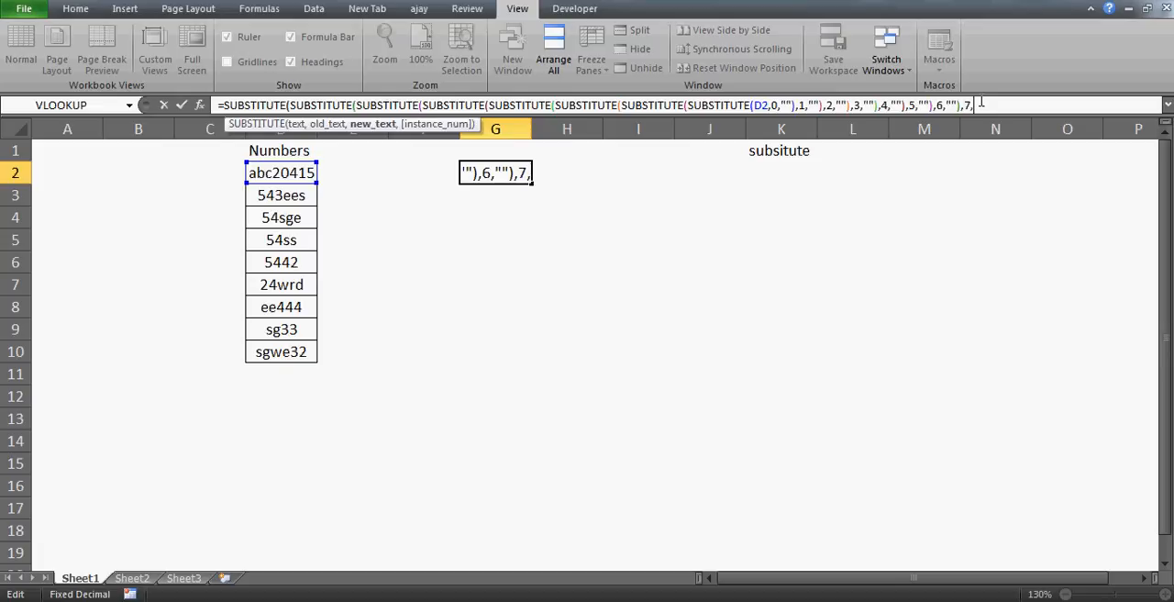
pyautogui.write(')')
pyautogui.press('Return')
pyautogui.press('Up')
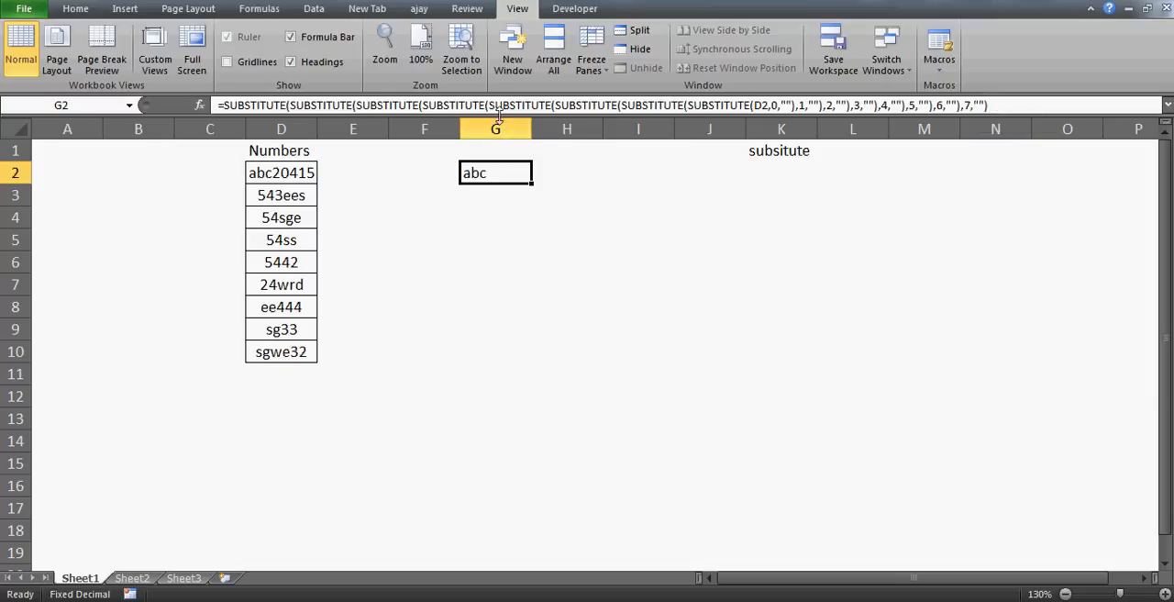
# Step: Enlarge the formula bar to two lines and reselect cell G2
pyautogui.moveTo(500, 116); pyautogui.dragTo(501, 133)
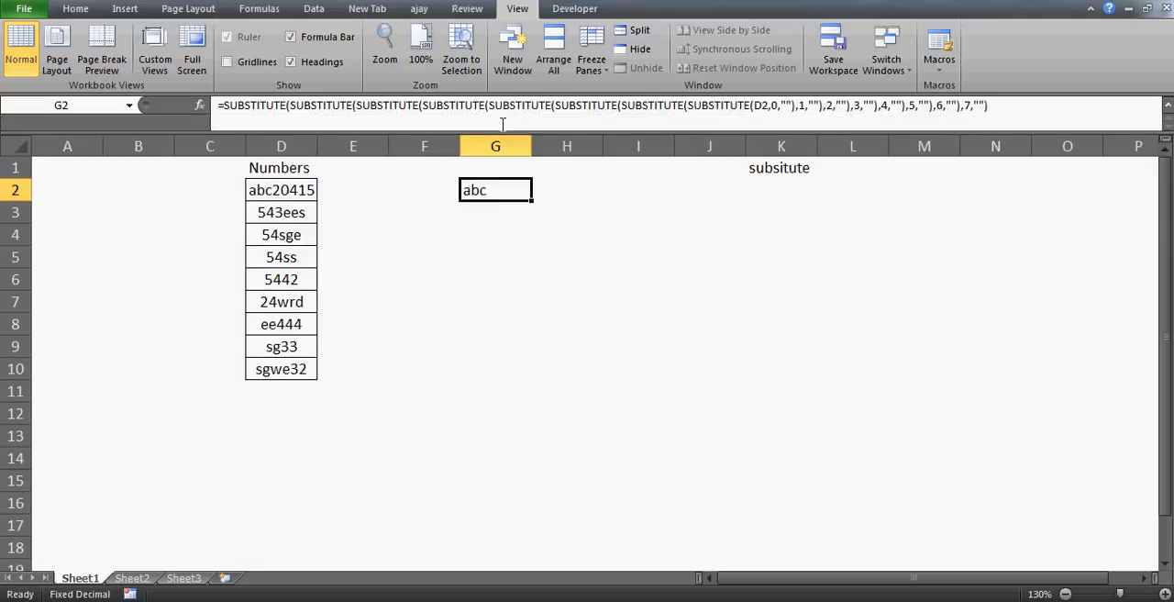
pyautogui.click(511, 291)
pyautogui.press('Up')
pyautogui.press('Up')
pyautogui.press('Up')
pyautogui.press('Up')
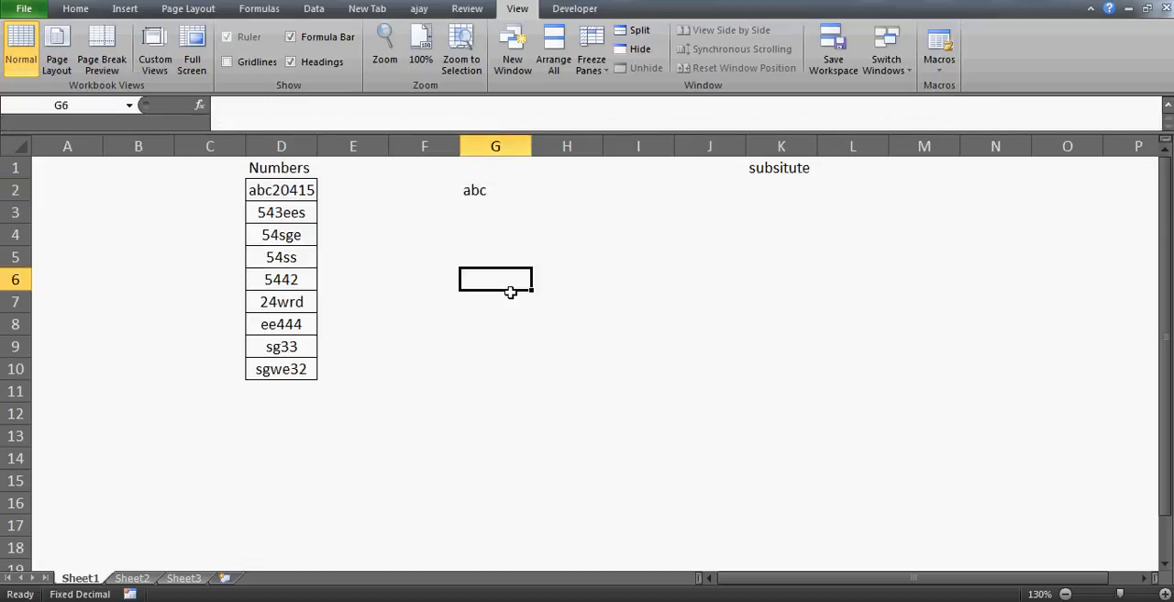
pyautogui.press('Up')
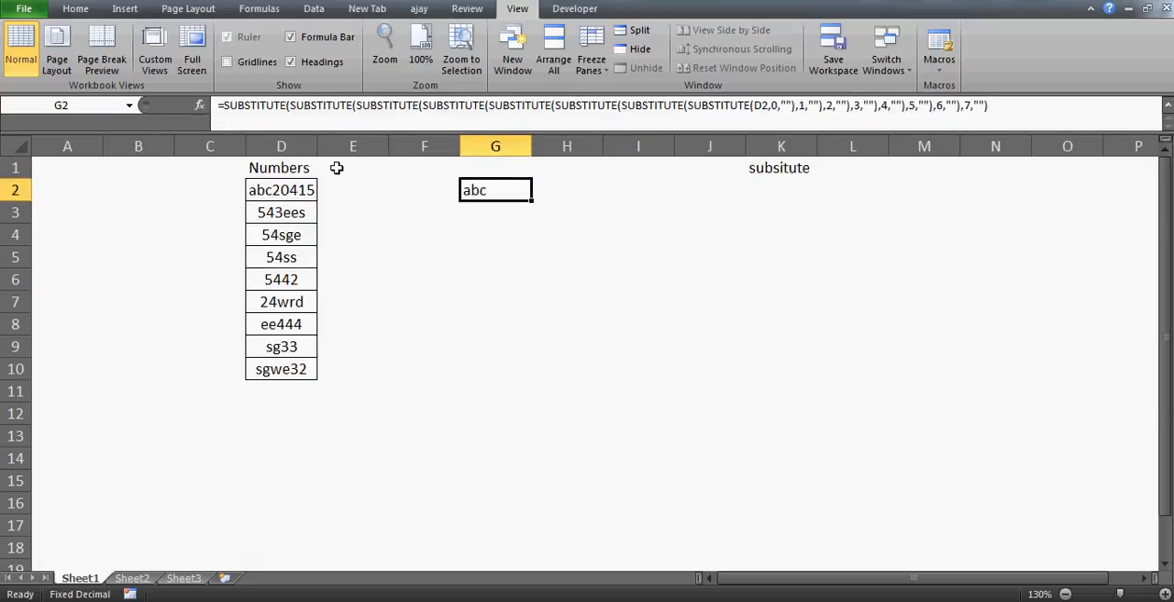
# Step: Nest the G2 formula in a ninth SUBSTITUTE that replaces the digit 8 with an empty string
pyautogui.click(223, 106)
pyautogui.write('sub')
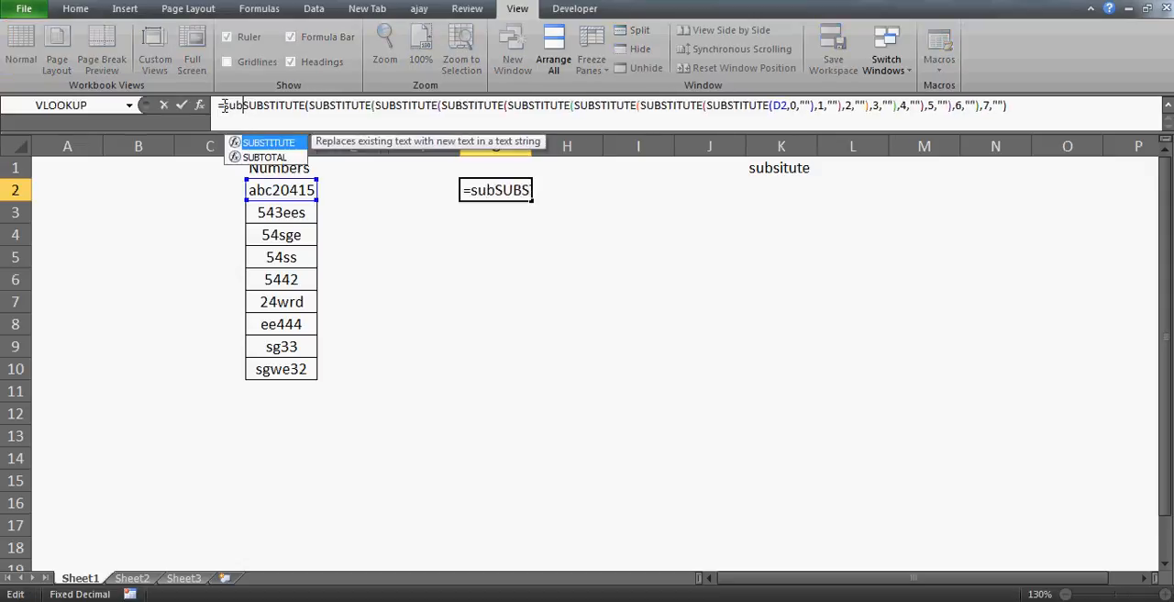
pyautogui.press('Tab')
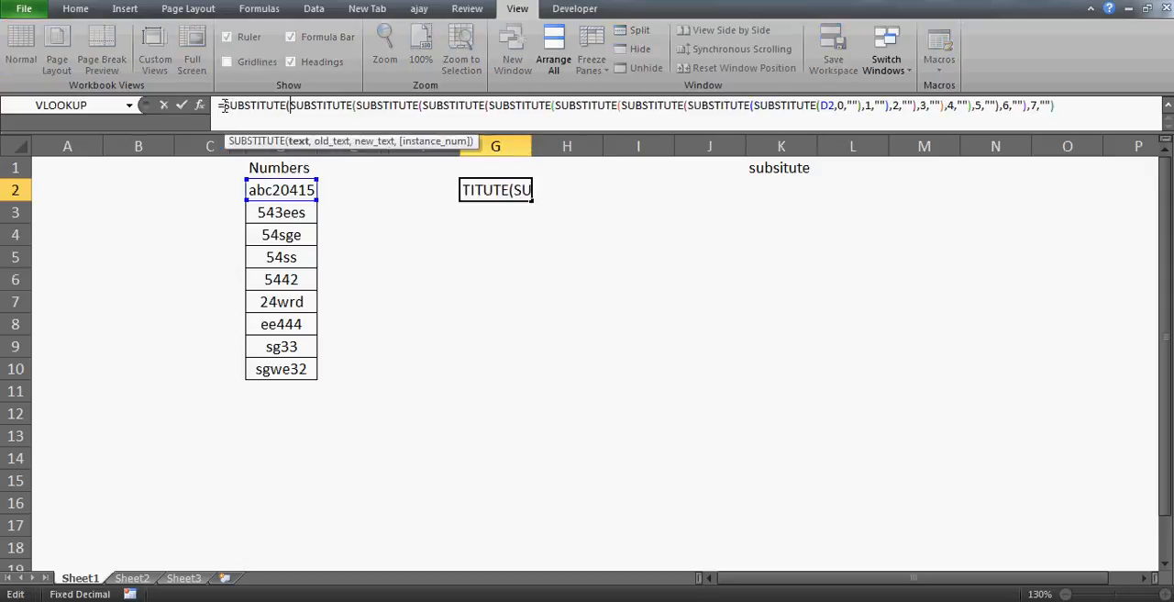
pyautogui.click(1088, 110)
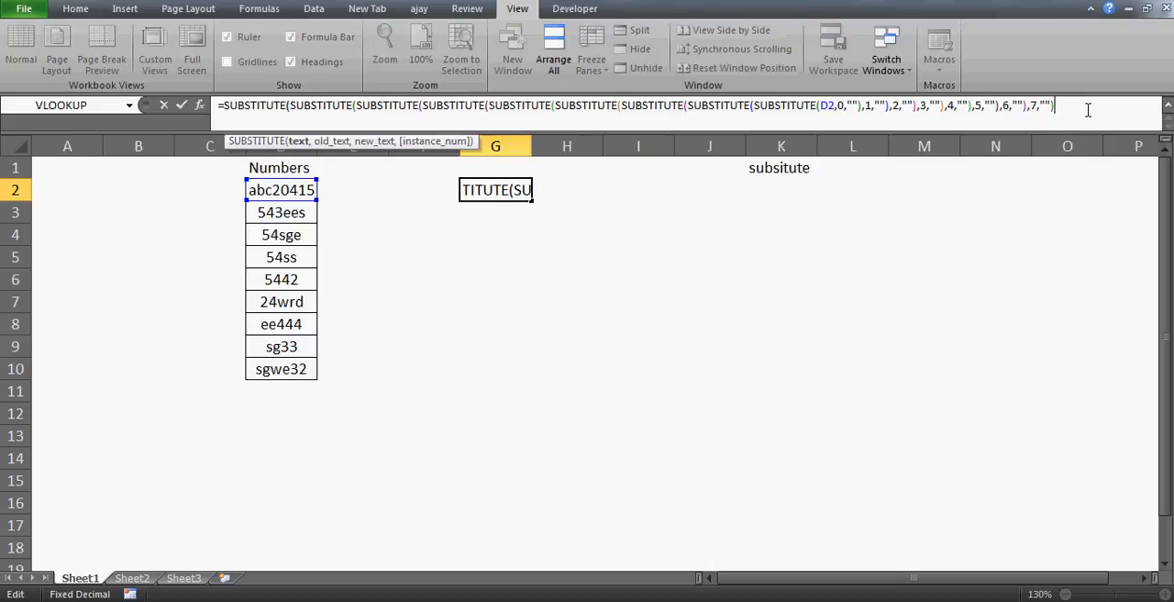
pyautogui.write(',')
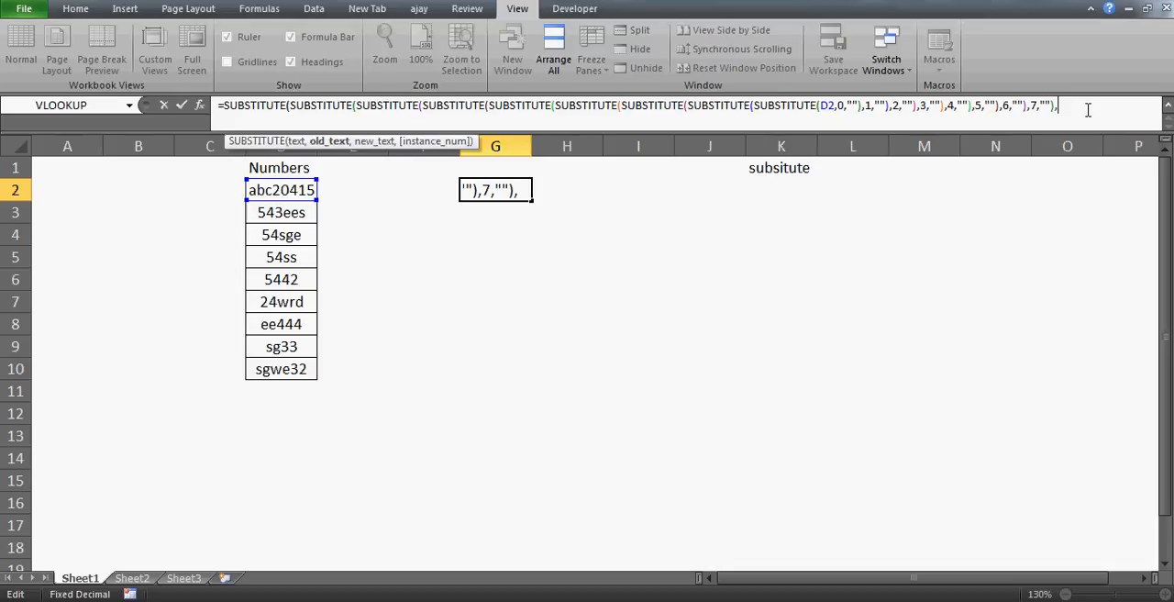
pyautogui.write('8')
pyautogui.write(',')
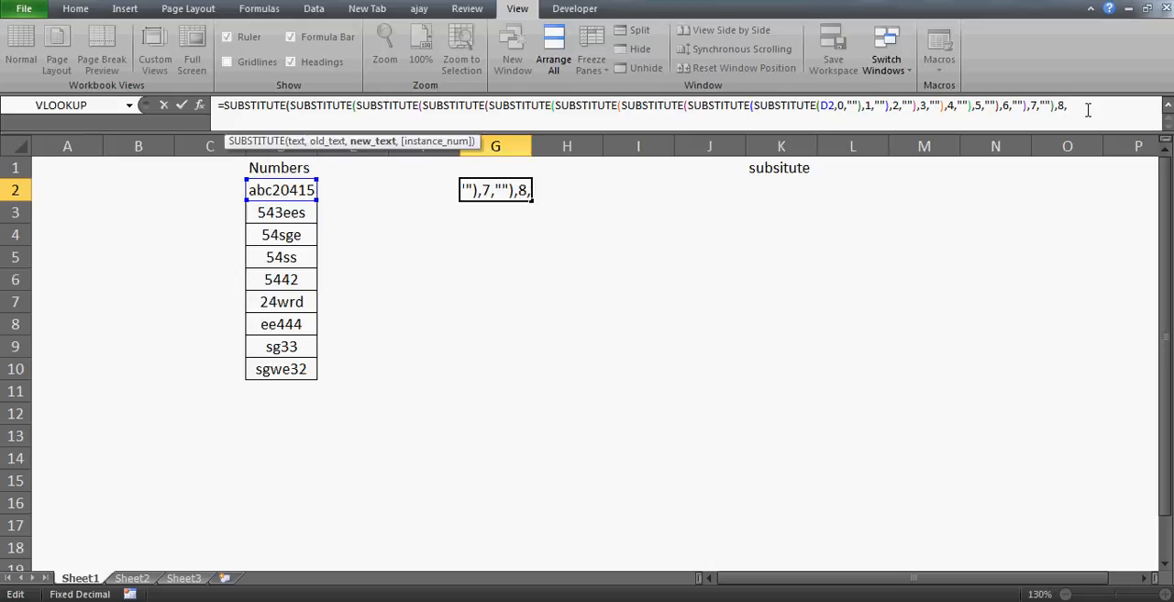
pyautogui.write('"")')
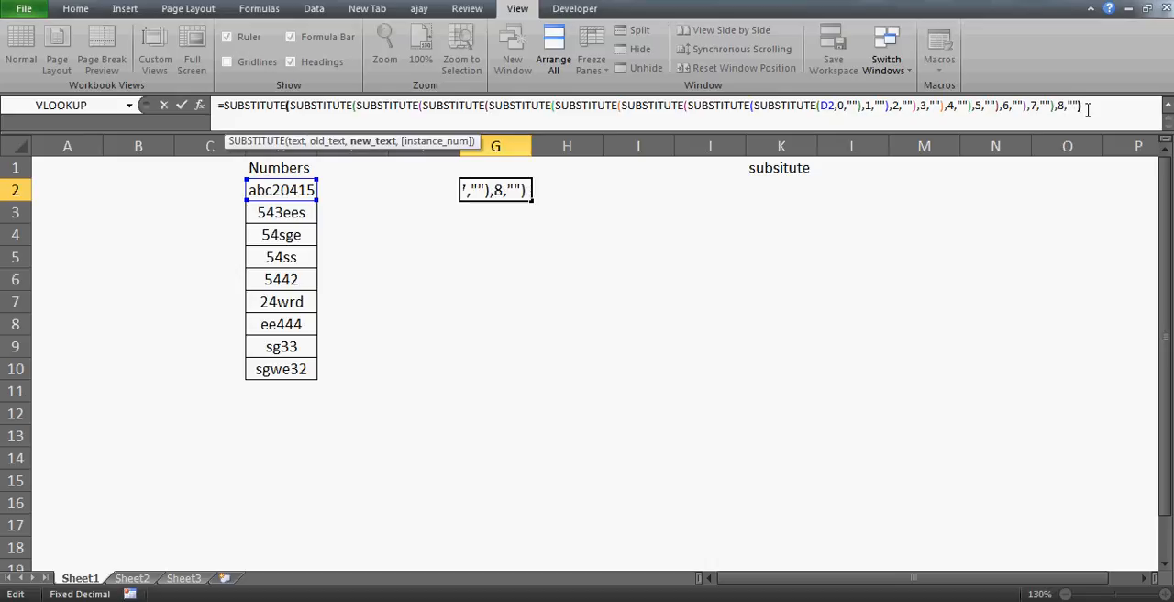
pyautogui.hotkey('ctrl', 'Return')
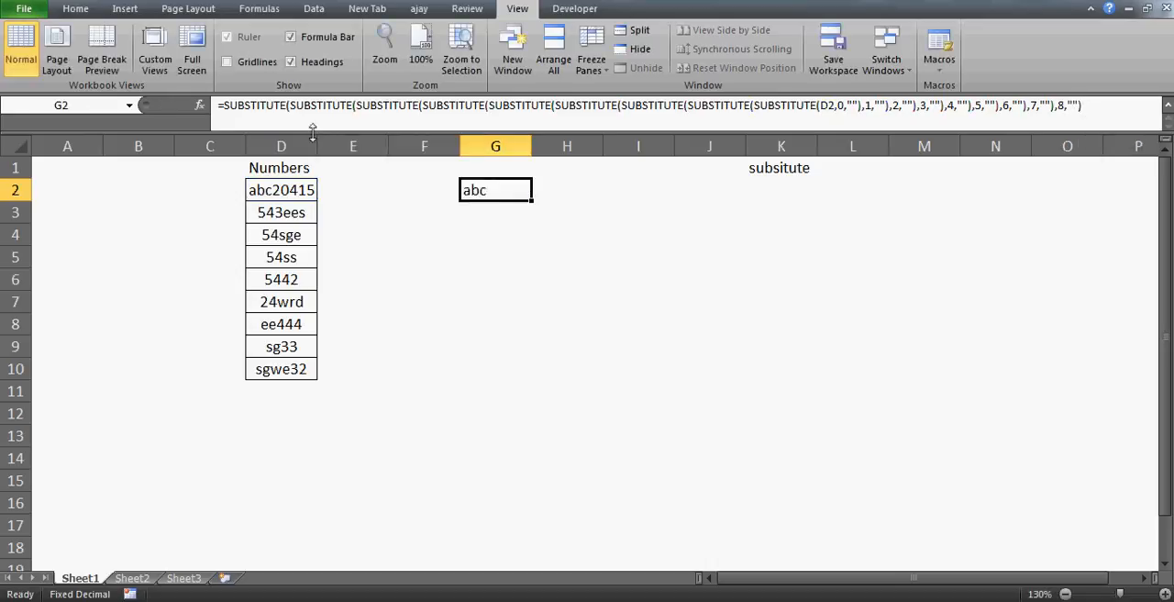
# Step: Insert a tenth opening SUBSTITUTE at the start of the G2 formula and place the insertion point at its end
pyautogui.click(222, 106)
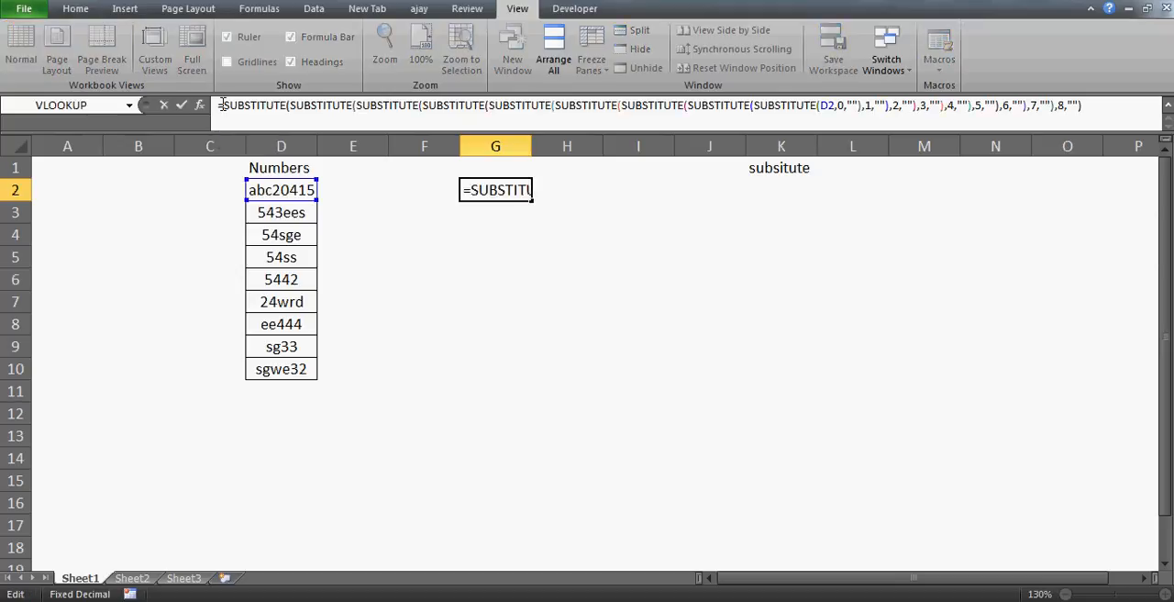
pyautogui.write('sub')
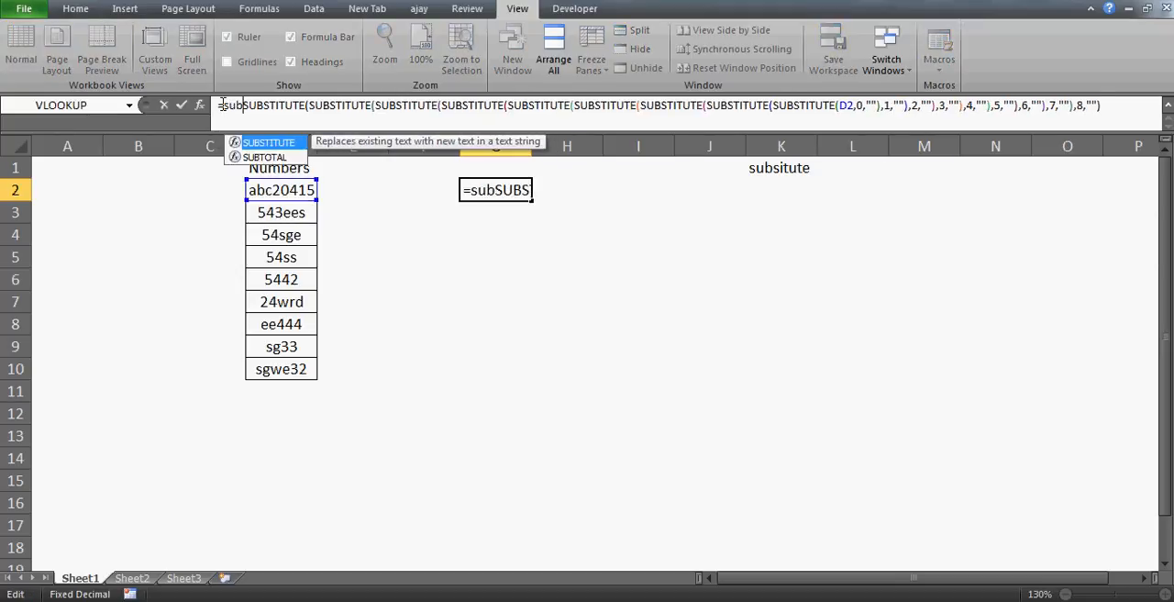
pyautogui.press('Tab')
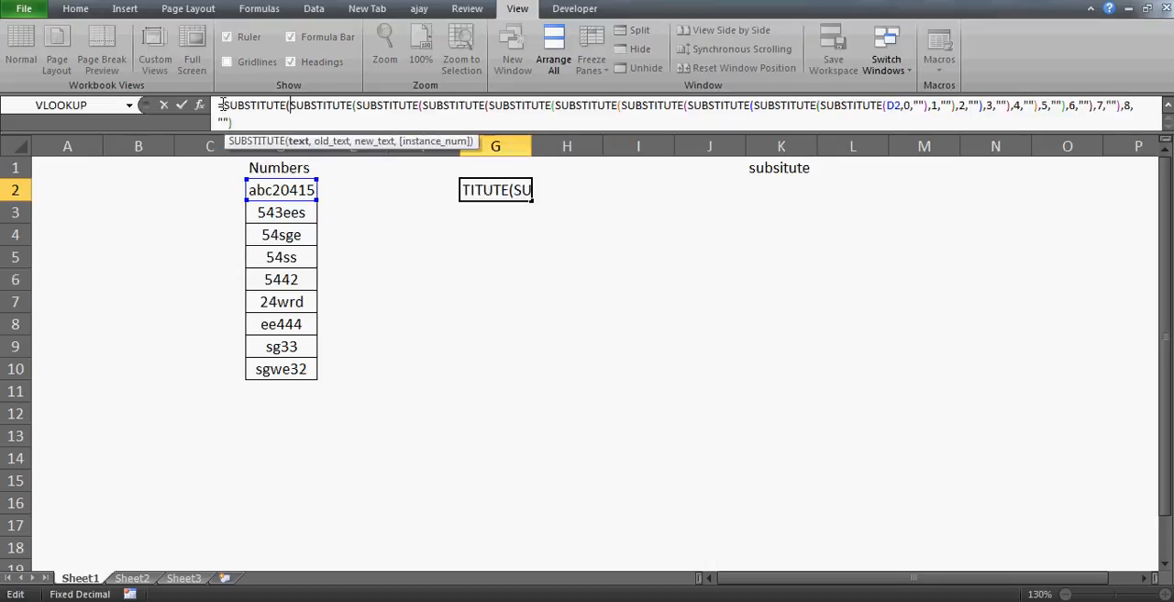
pyautogui.click(1150, 105)
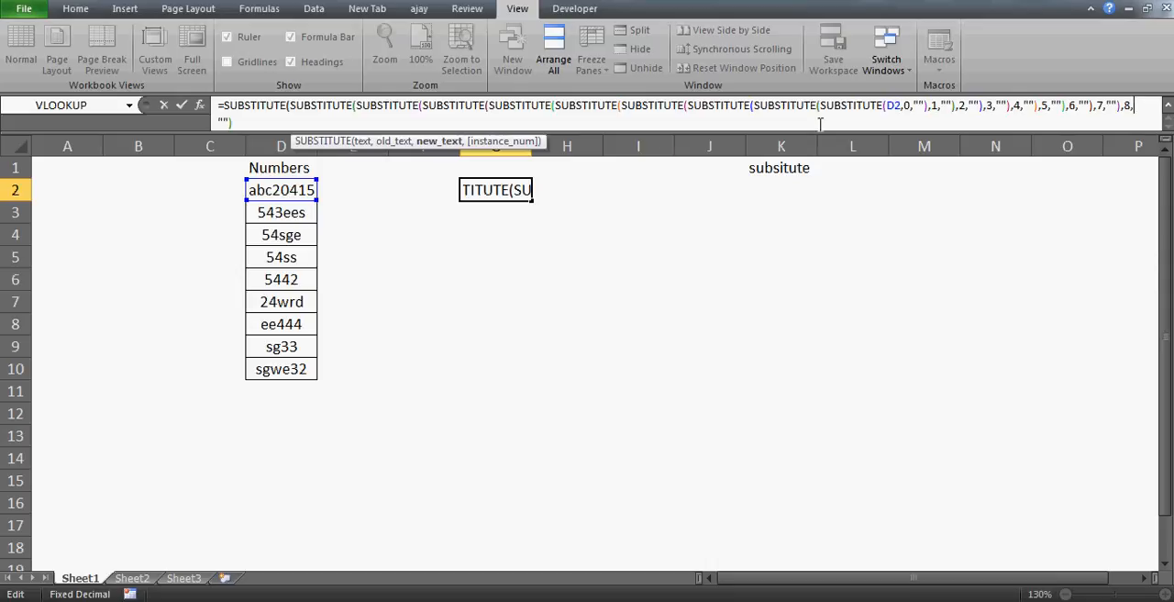
pyautogui.click(252, 123)
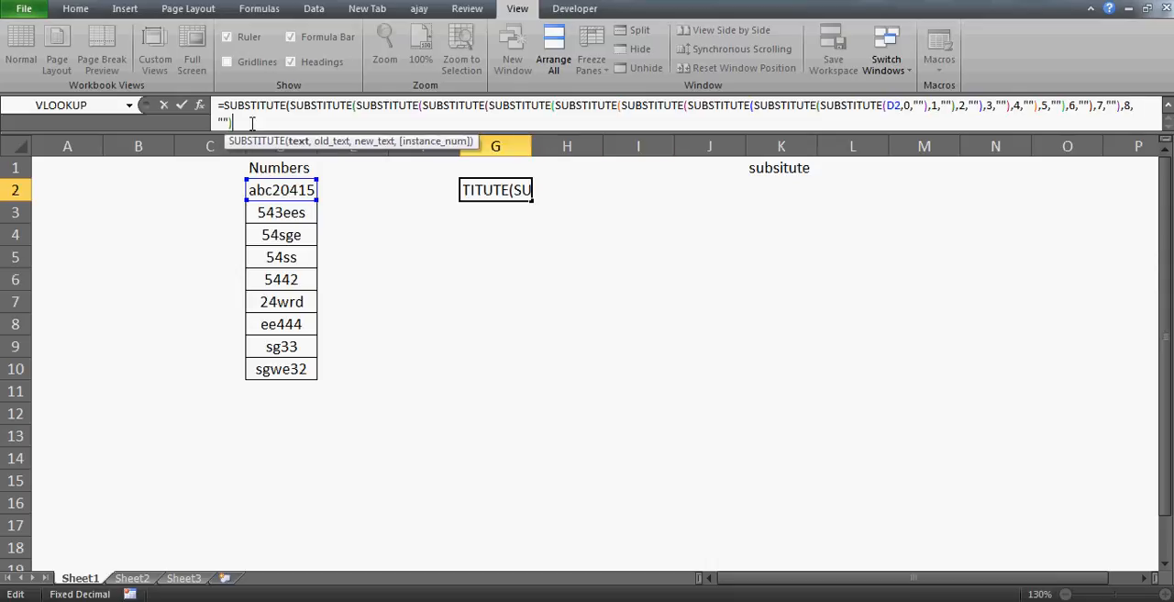
# Step: Try to complete the tenth SUBSTITUTE in the G2 formula with an extra empty-string argument, then with only a closing parenthesis
pyautogui.press('BackSpace')
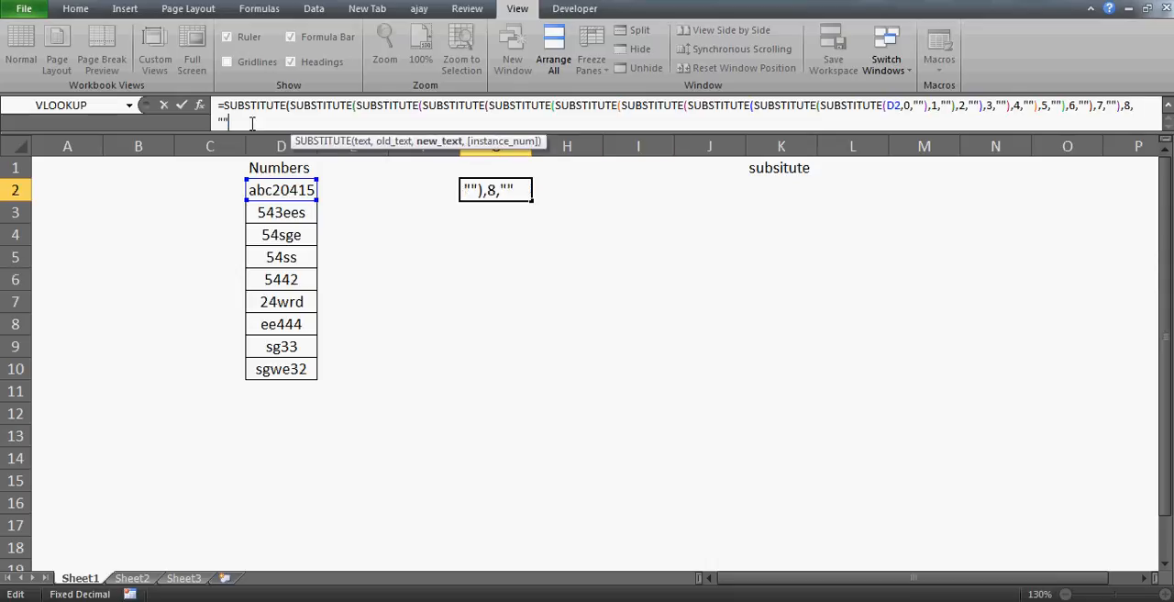
pyautogui.write(',')
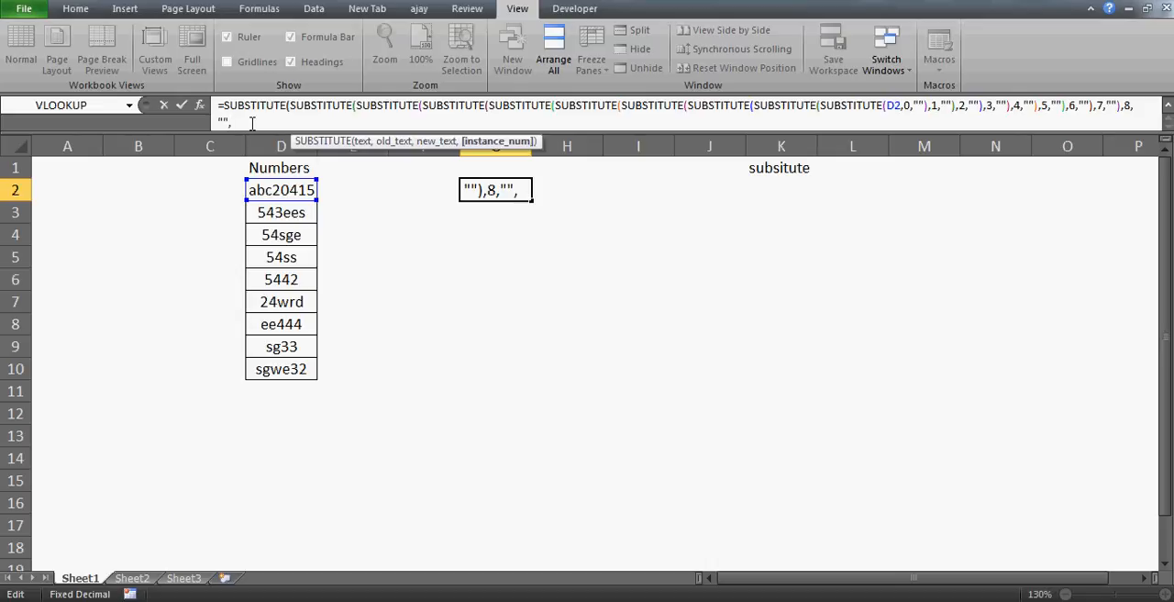
pyautogui.write('""')
pyautogui.press('Return')
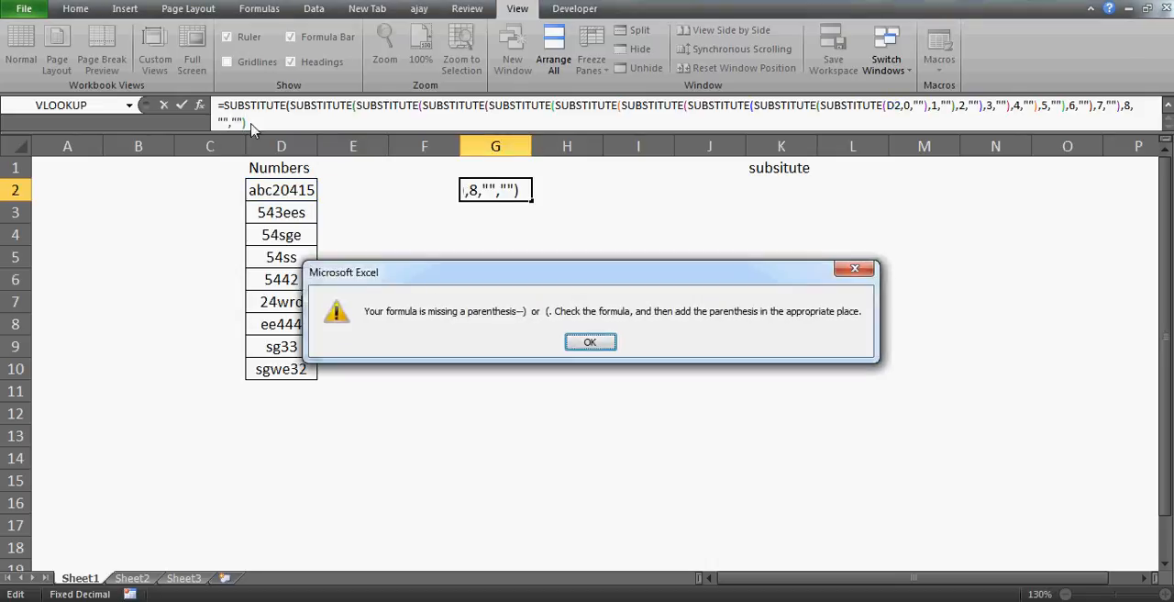
pyautogui.press('Return')
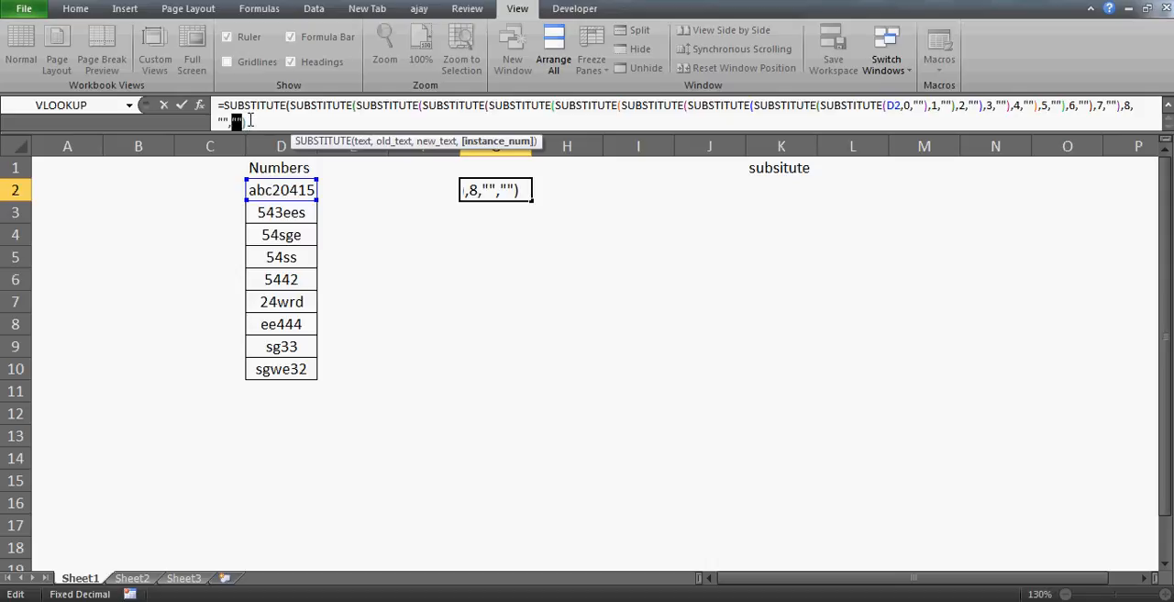
pyautogui.press('BackSpace')
# Step: Remove the digit 8 and empty-string arguments with their closing parenthesis from the end of the G2 formula
pyautogui.press('BackSpace')
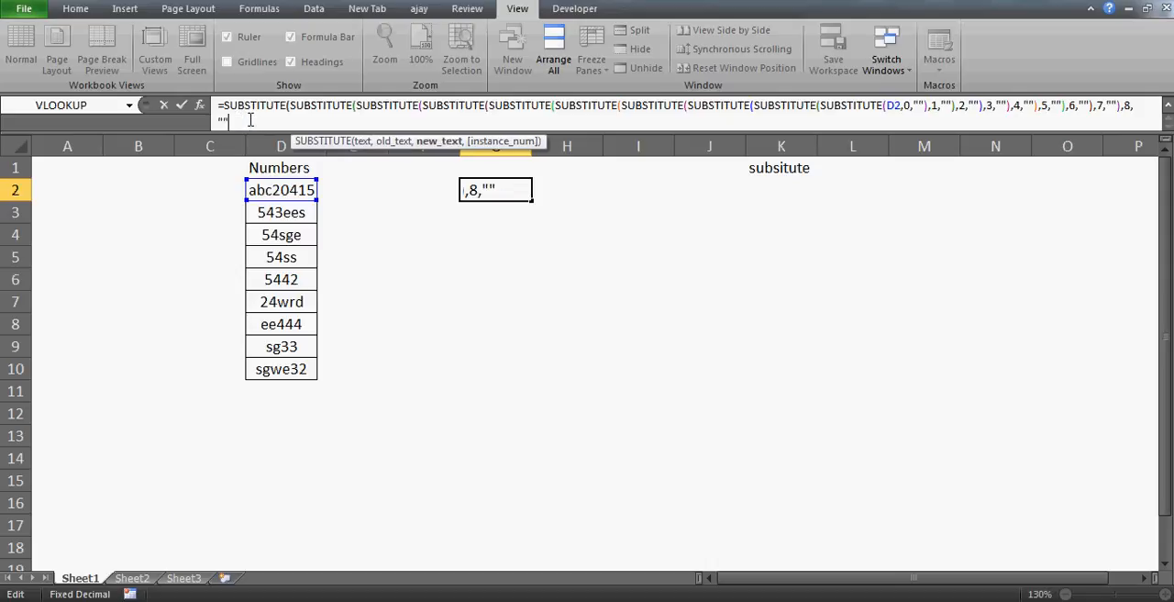
pyautogui.write(')')
pyautogui.press('Return')
pyautogui.press('Return')
pyautogui.click(1137, 108)
pyautogui.press('BackSpace')
pyautogui.press('BackSpace')
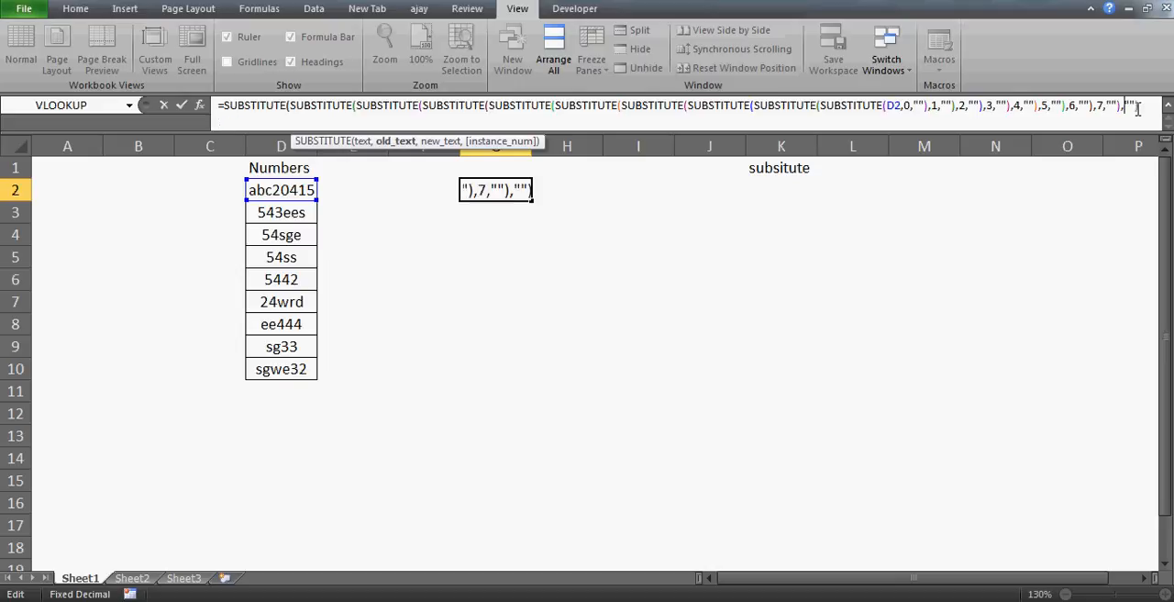
pyautogui.press('Delete')
pyautogui.press('Delete')
pyautogui.press('Delete')
pyautogui.press('BackSpace')
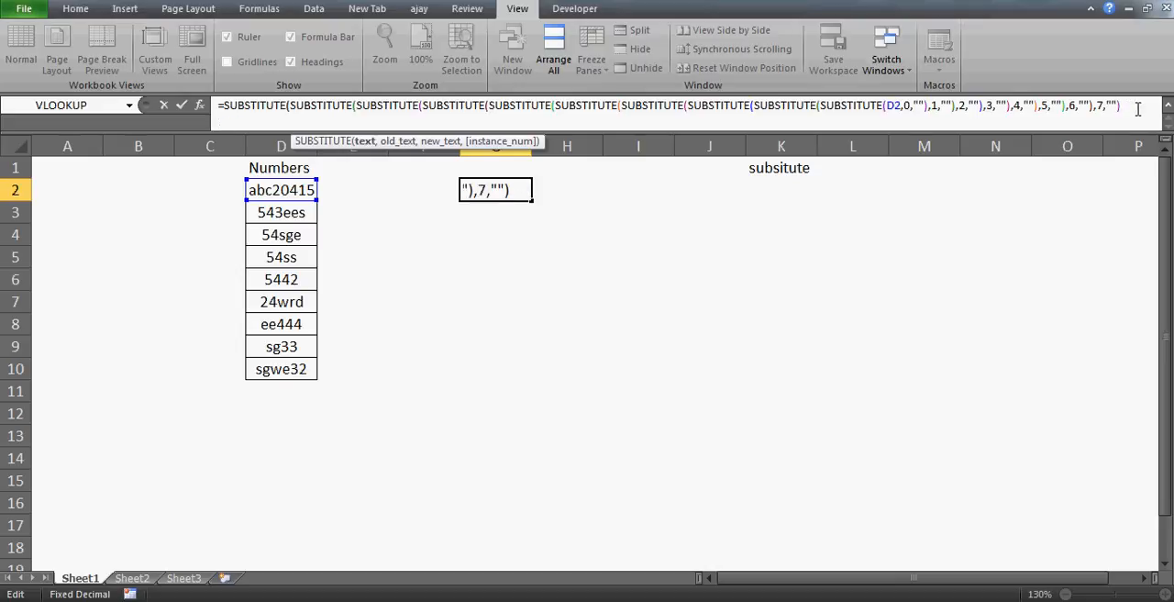
# Step: Try to re-enter the digit 8 and empty-string arguments at the end of the G2 formula
pyautogui.write(',8,""')
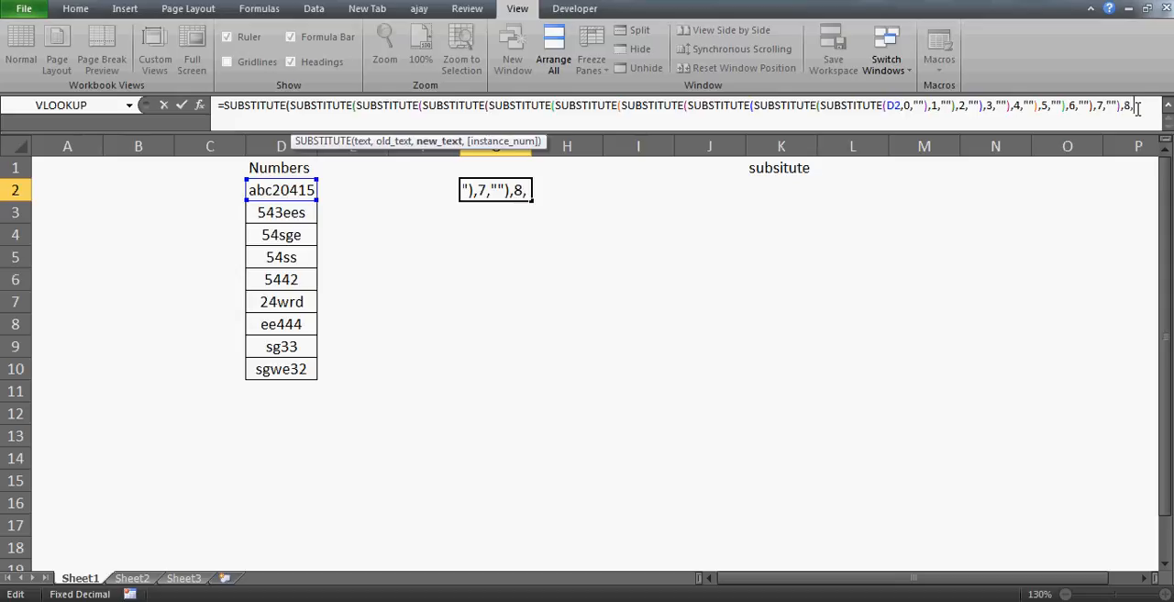
pyautogui.press('Return')
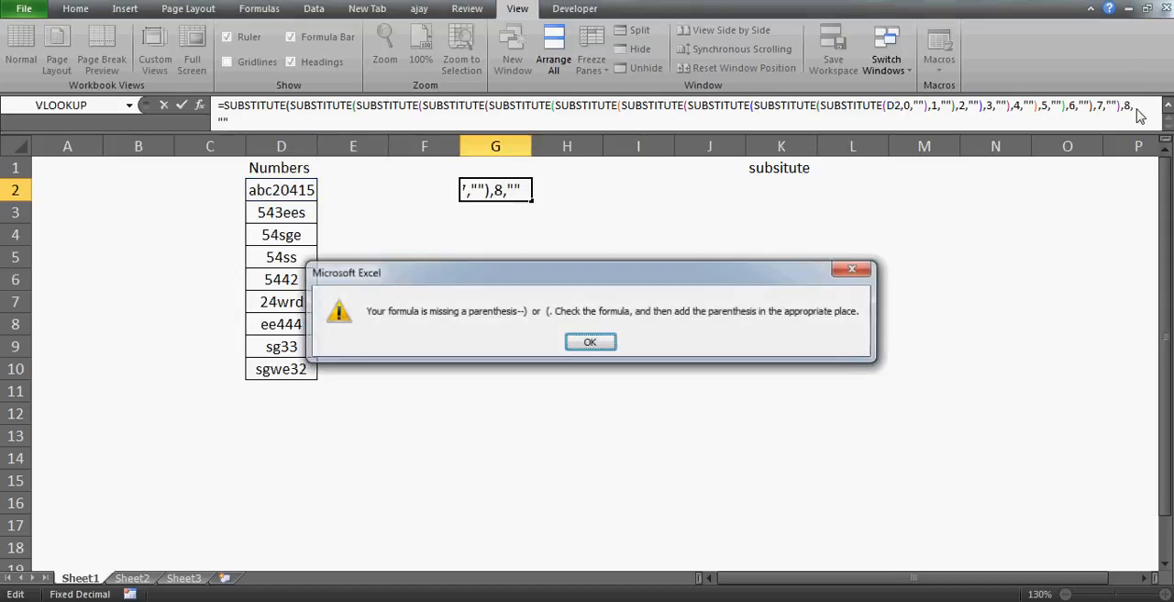
pyautogui.press('Return')
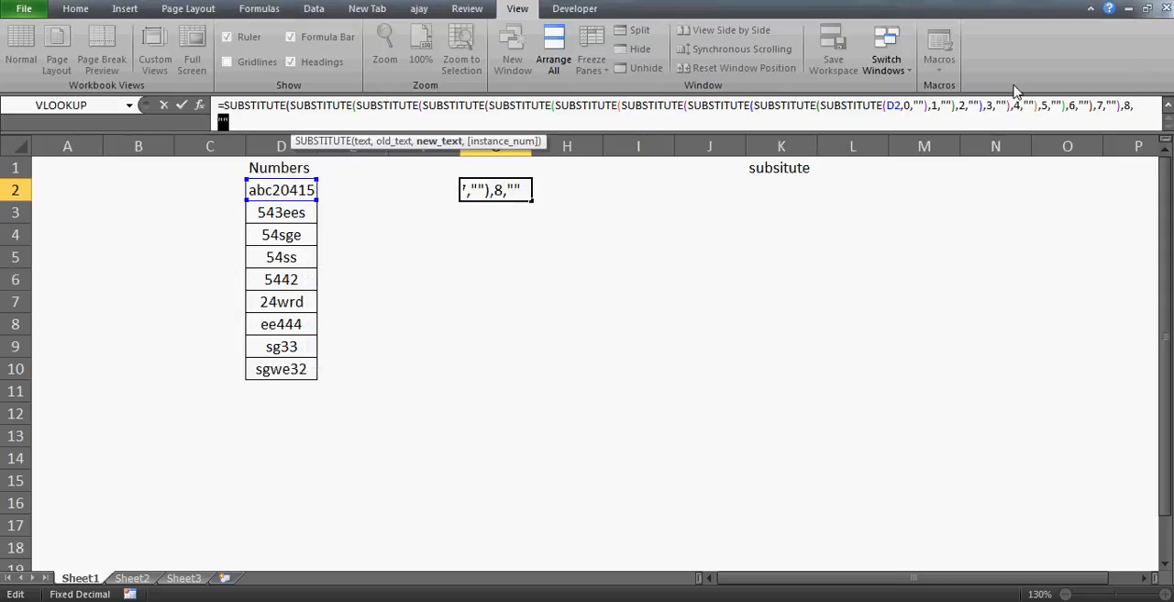
pyautogui.click(287, 118)
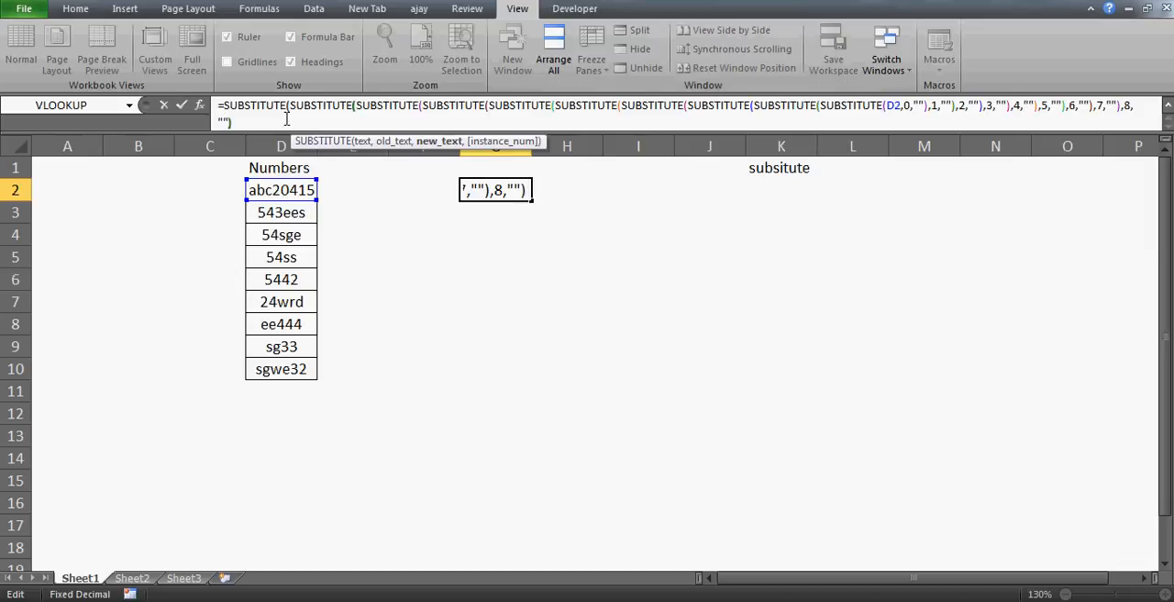
pyautogui.press('Return')
pyautogui.press('Return')
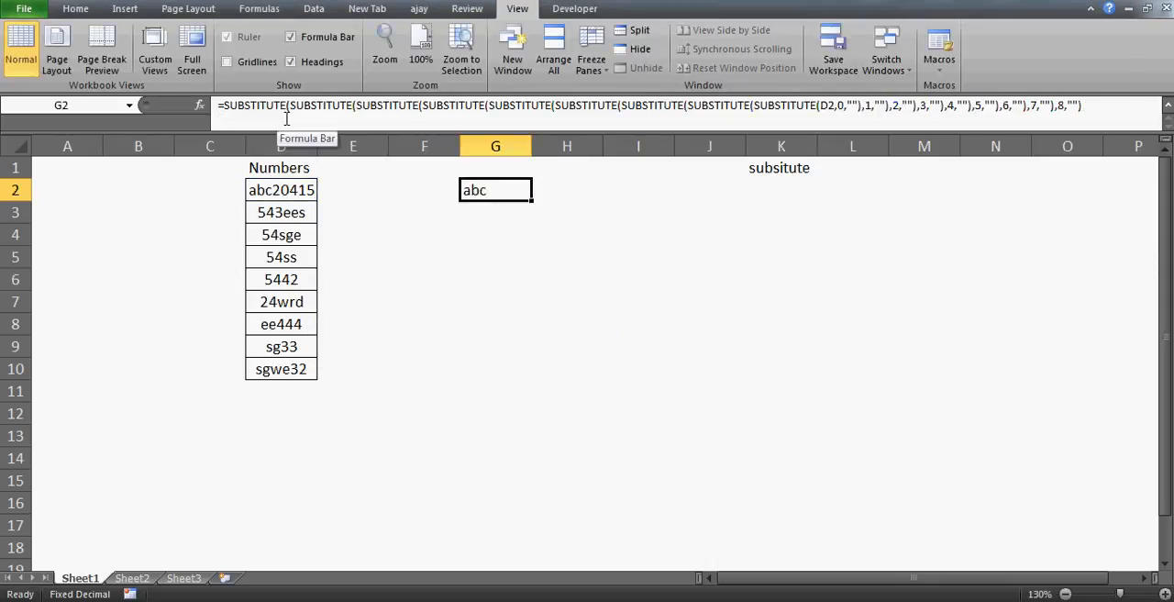
# Step: Nest the G2 formula in a tenth SUBSTITUTE that replaces the digit 9 with an empty string, and reselect G2
pyautogui.click(222, 106)
pyautogui.write('sub')
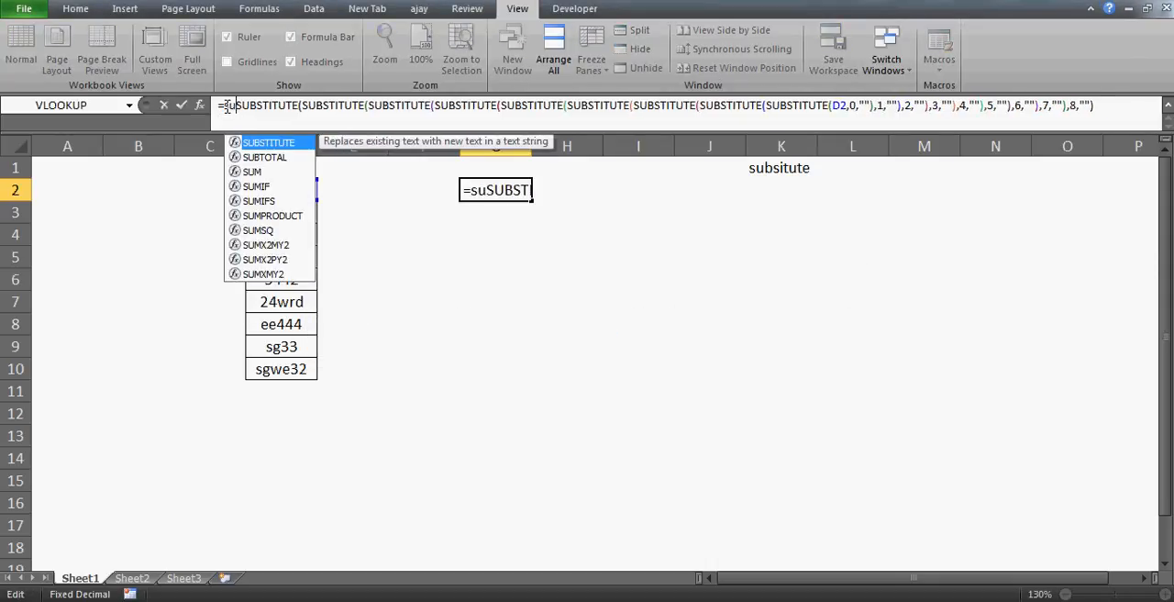
pyautogui.press('Tab')
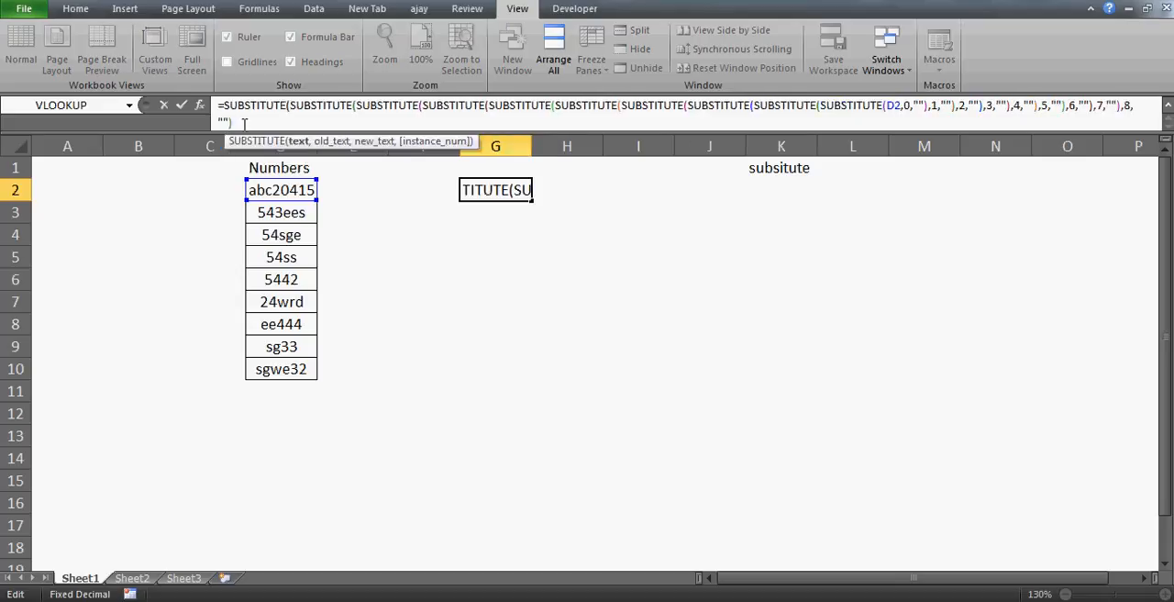
pyautogui.write(',')
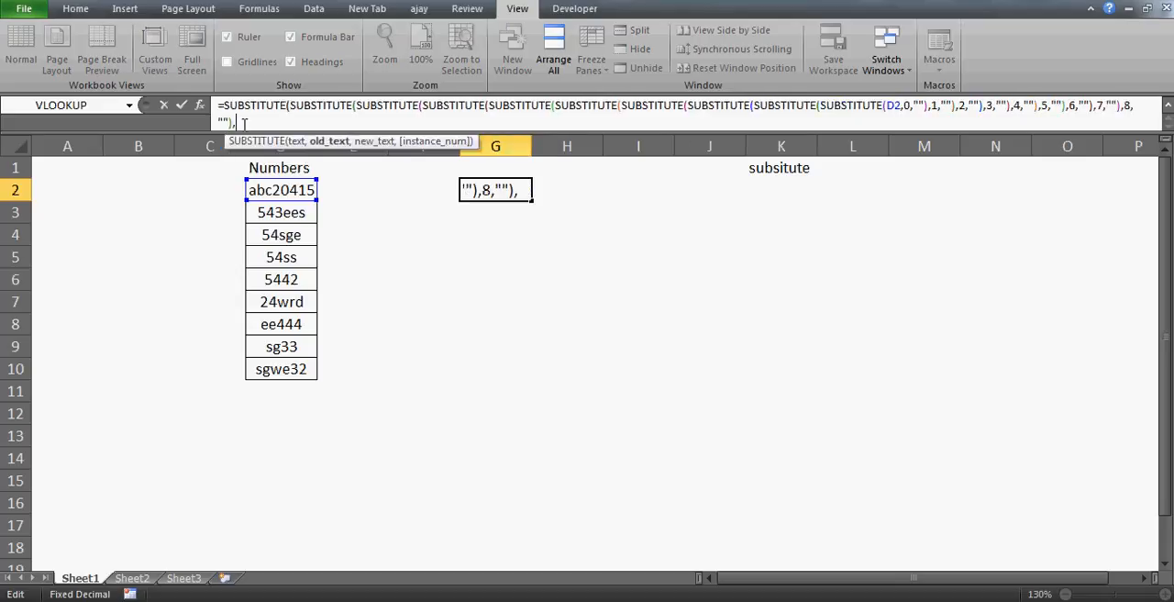
pyautogui.write('9,""')
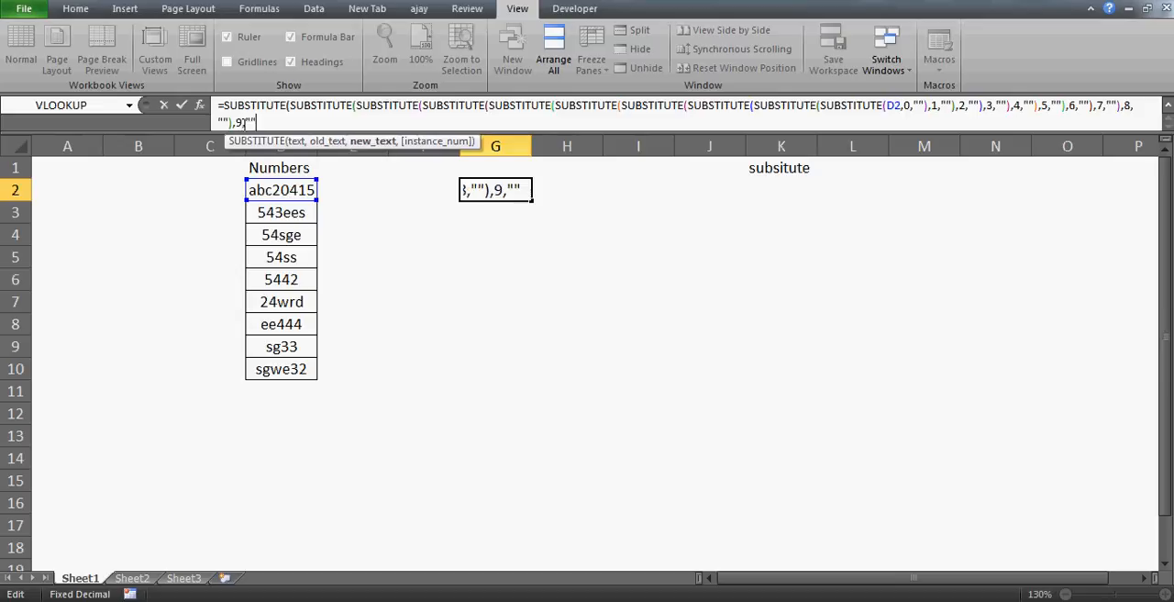
pyautogui.write(')')
pyautogui.press('Return')
pyautogui.press('Up')
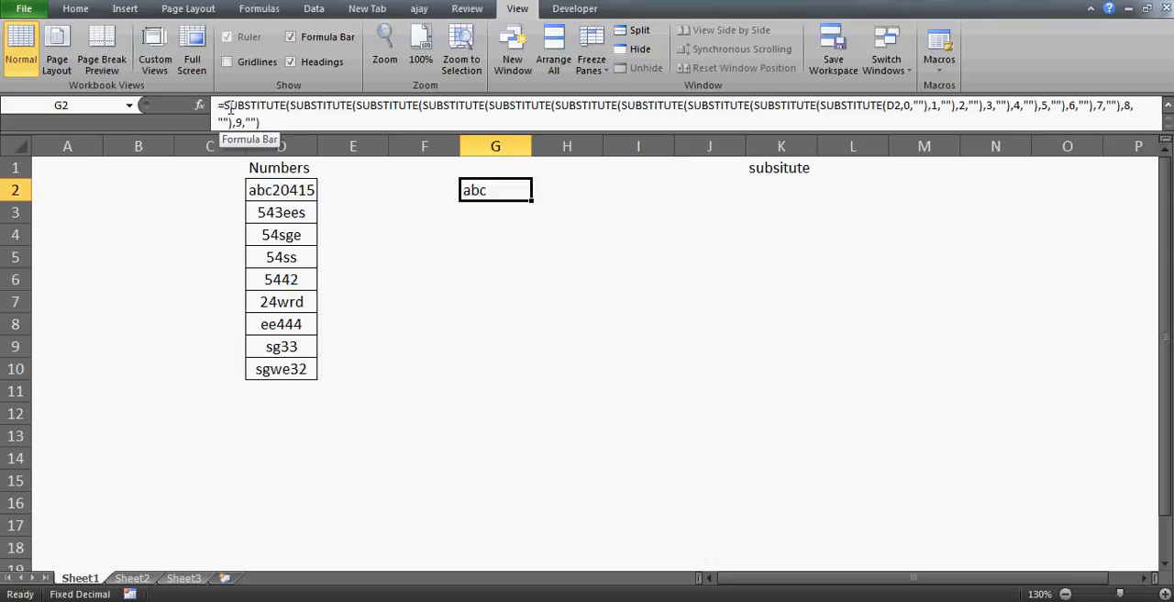
pyautogui.doubleClick(227, 107)
pyautogui.write('s(')
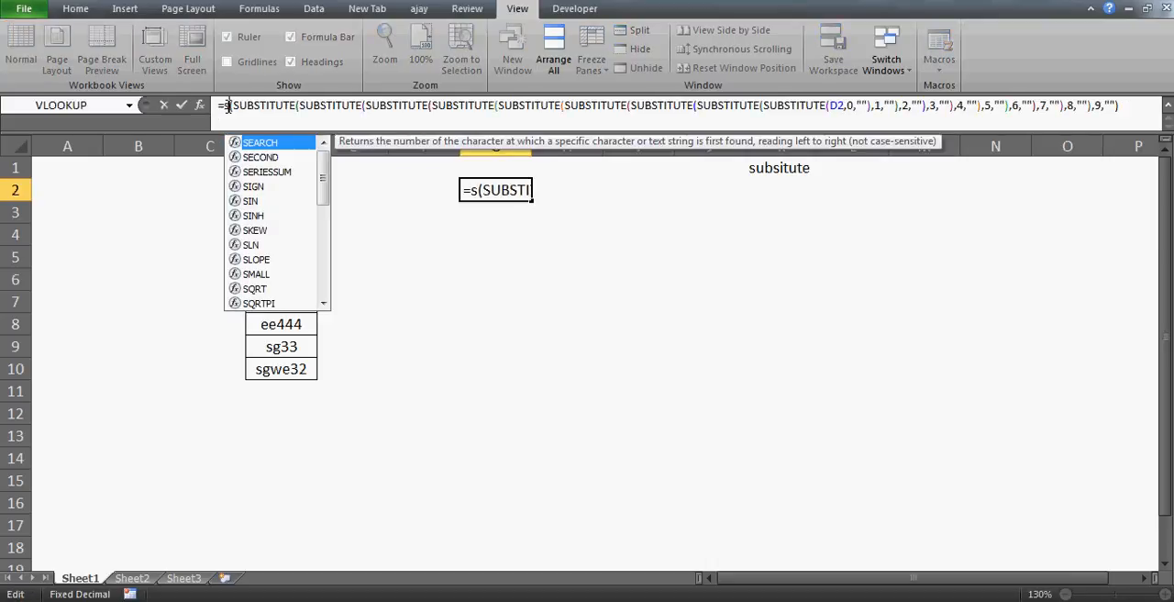
pyautogui.press('Escape')
pyautogui.press('Escape')
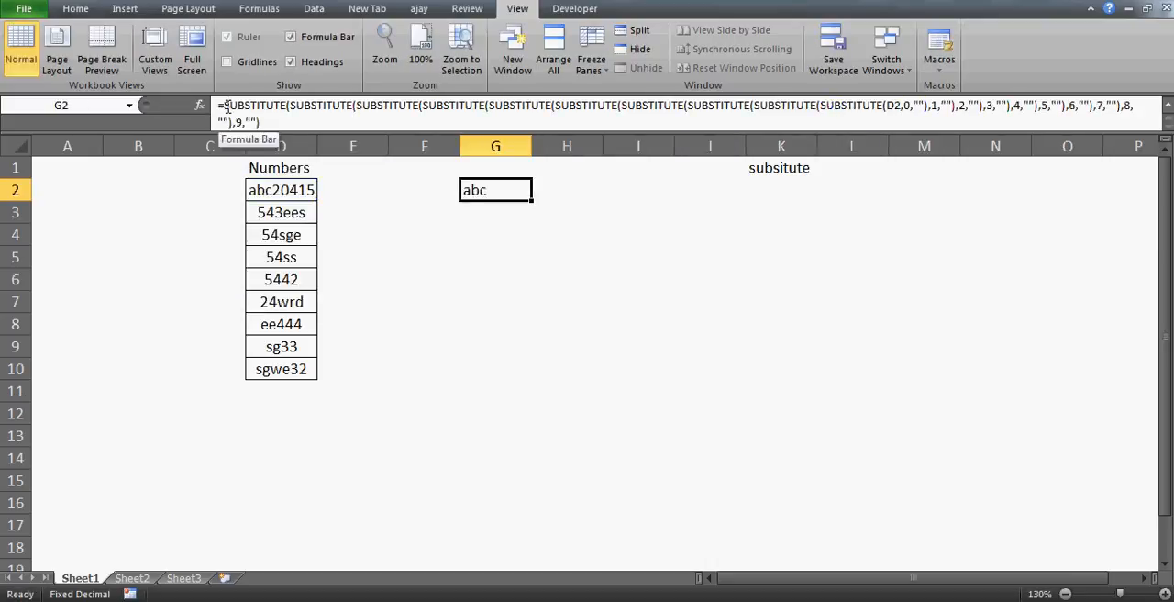
pyautogui.click(224, 106)
pyautogui.write('sub')
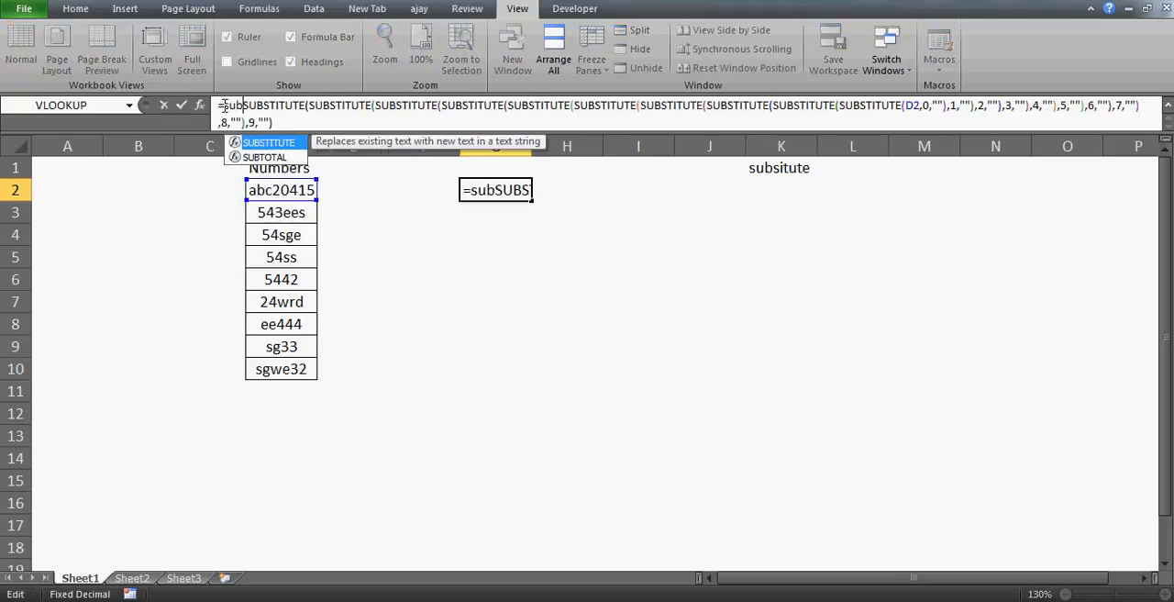
pyautogui.press('Escape')
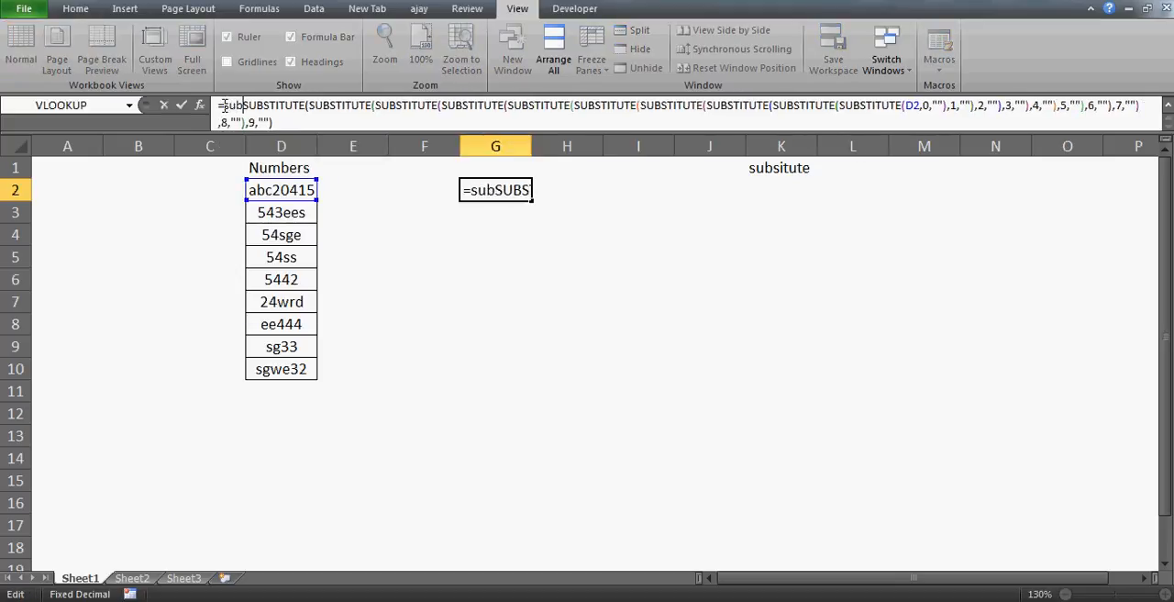
pyautogui.press('BackSpace')
pyautogui.press('BackSpace')
pyautogui.press('BackSpace')
pyautogui.press('Escape')
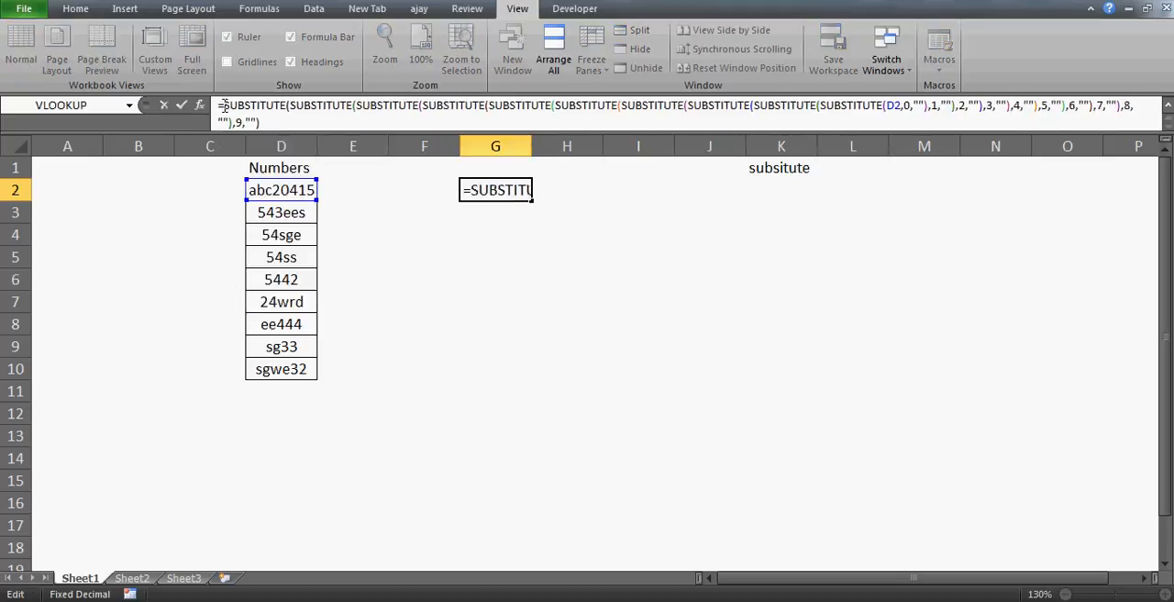
pyautogui.press('Return')
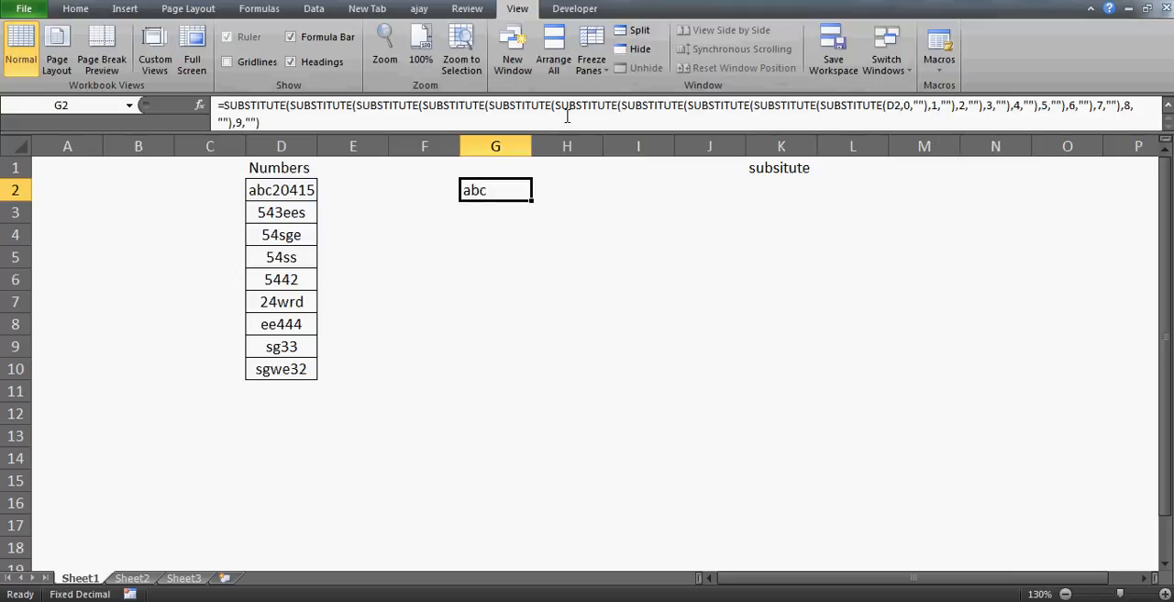
# Step: Copy the nested SUBSTITUTE formula from G2 into G3:G10
pyautogui.click(547, 231)
pyautogui.press('Up')
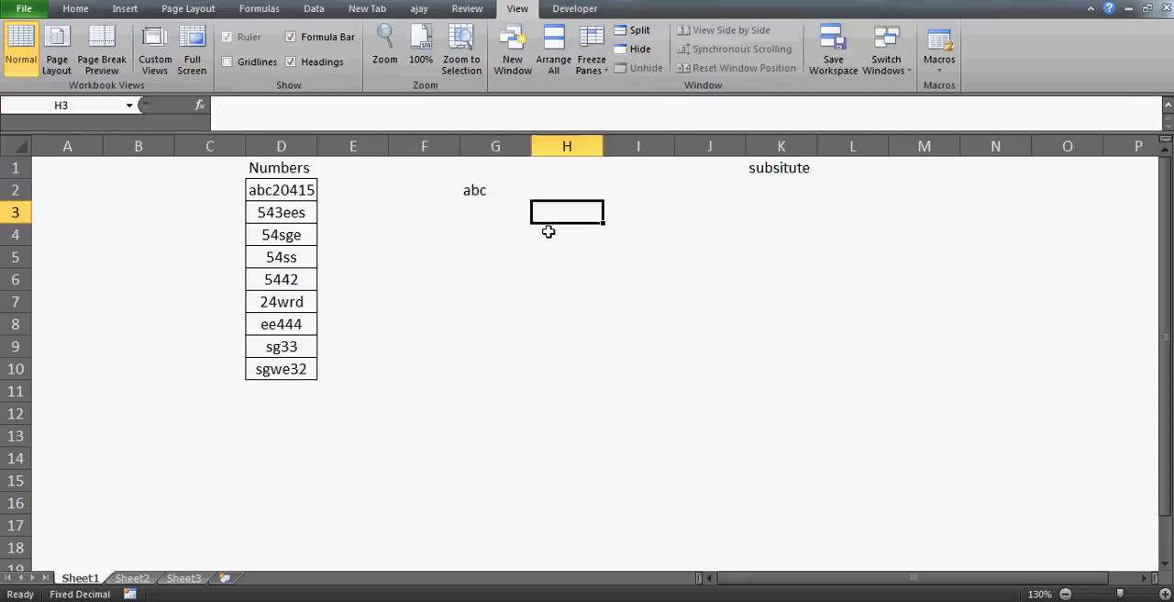
pyautogui.press('Left')
pyautogui.press('Left')
pyautogui.press('Up')
pyautogui.press('Right')
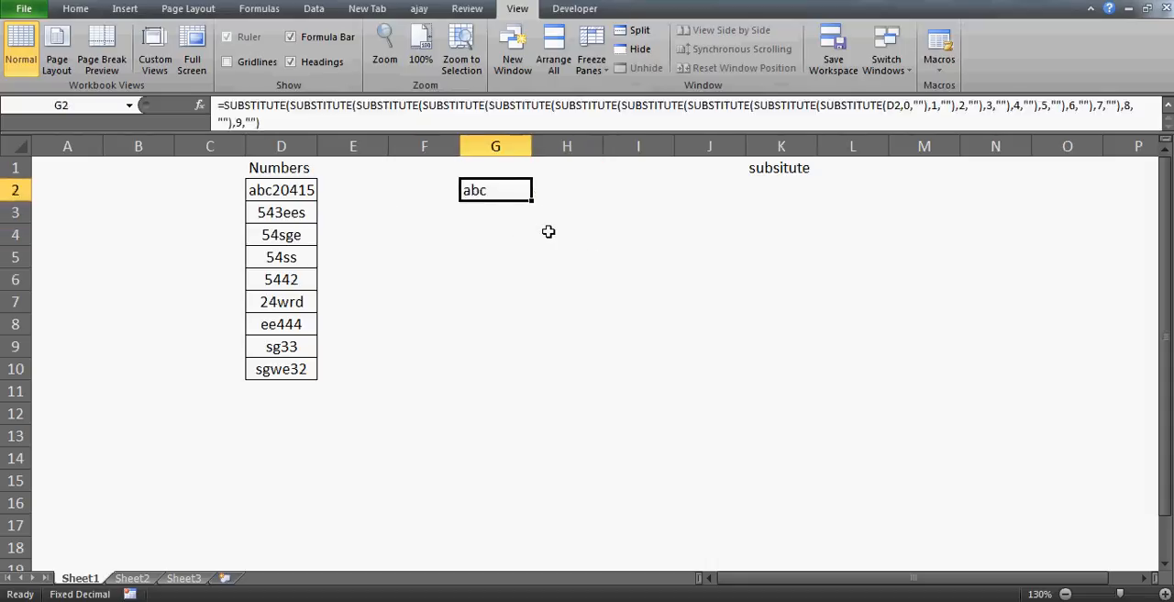
pyautogui.hotkey('ctrl', 'c')
pyautogui.press('Down')
pyautogui.hotkey('shift', 'Down')
pyautogui.hotkey('shift', 'Down')
pyautogui.hotkey('shift', 'Down')
pyautogui.hotkey('shift', 'Down')
pyautogui.hotkey('shift', 'Down')
pyautogui.hotkey('shift', 'Down')
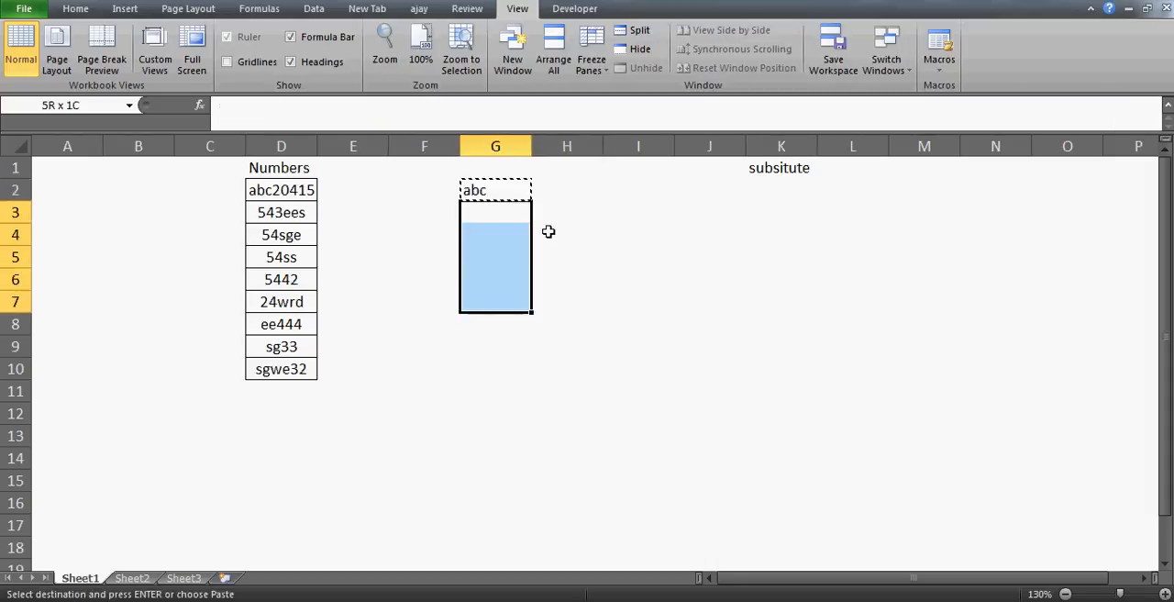
pyautogui.hotkey('shift', 'Down')
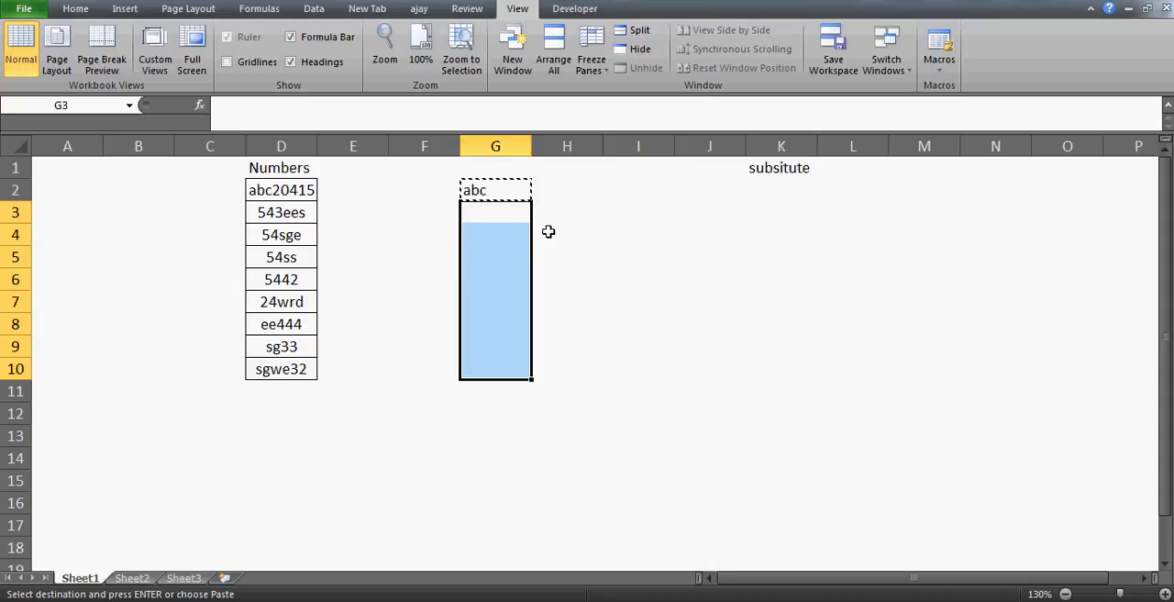
pyautogui.hotkey('ctrl', 'v')
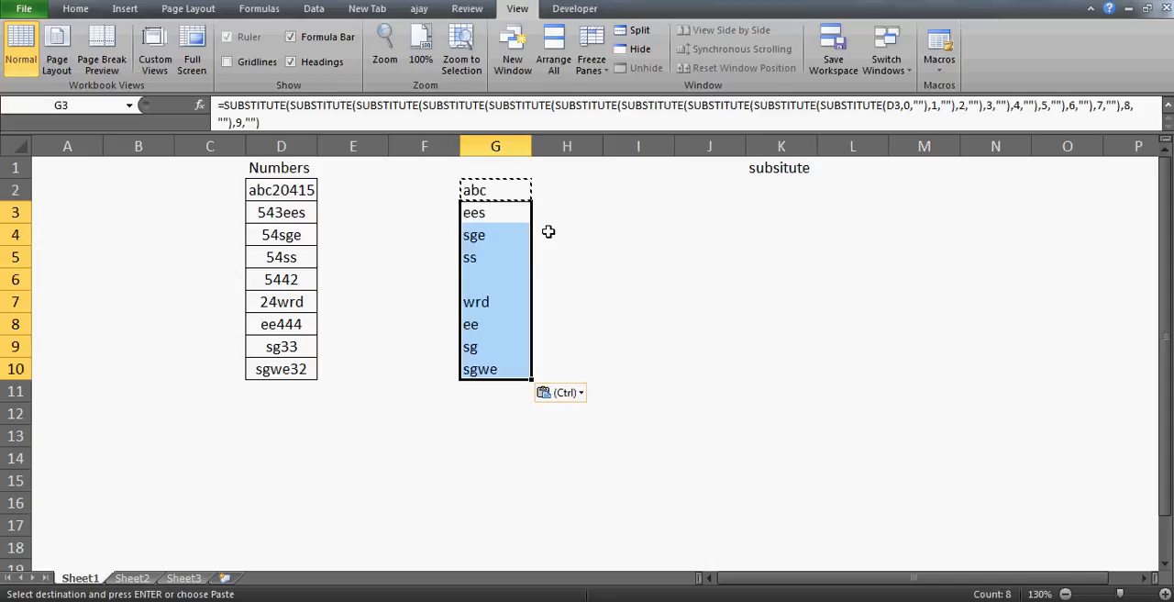
# Step: Examine the formula results in column G against the Numbers entries, especially row 6, whose entry contains only digits
pyautogui.press('Down')
pyautogui.press('Down')
pyautogui.press('Down')
pyautogui.press('Down')
pyautogui.press('Down')
pyautogui.press('Down')
pyautogui.press('Down')
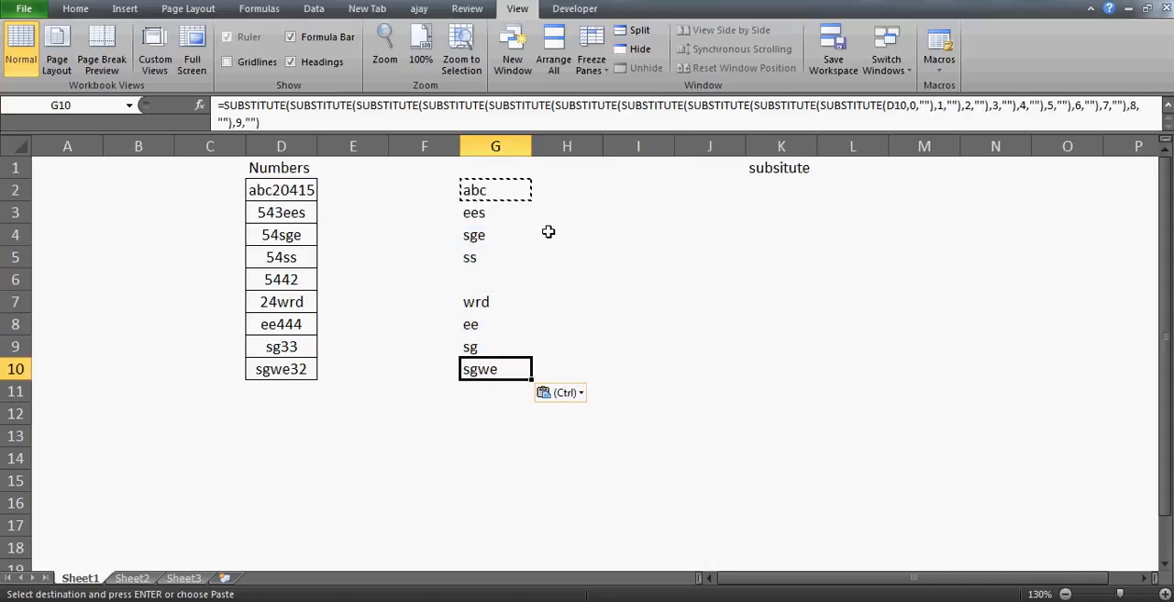
pyautogui.press('Up')
pyautogui.press('Up')
# Step: Enter the header "text" in G1 above the extracted letters
pyautogui.press('Up')
pyautogui.press('Up')
pyautogui.press('Left')
pyautogui.press('Left')
pyautogui.press('Left')
pyautogui.press('Right')
pyautogui.press('Right')
pyautogui.press('Right')
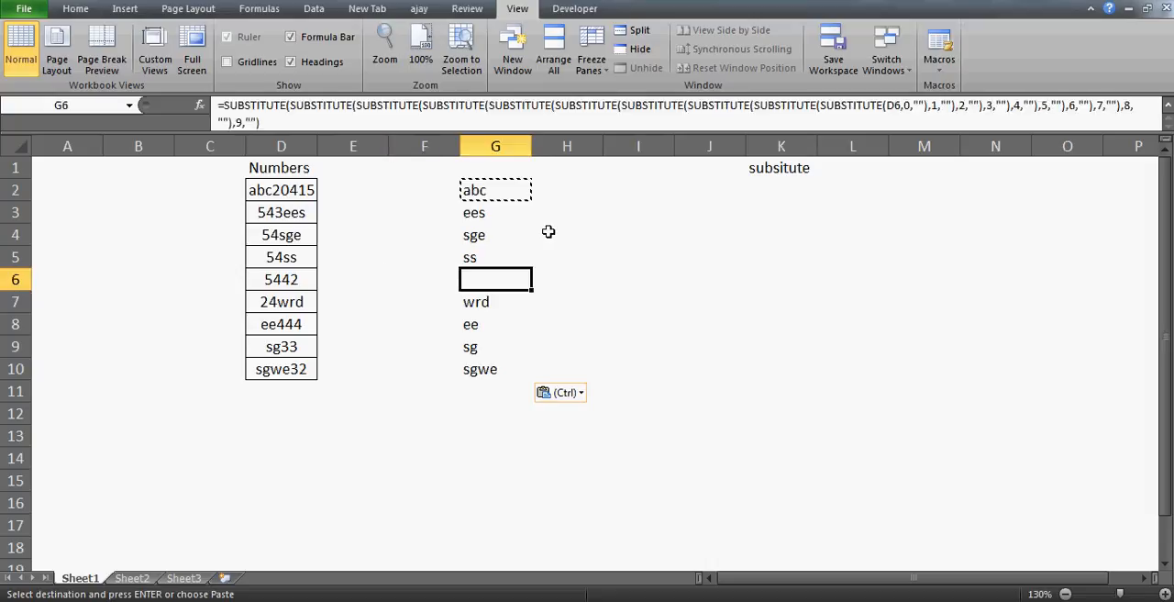
pyautogui.press('Right')
pyautogui.press('Left')
pyautogui.press('Left')
pyautogui.press('Right')
pyautogui.press('Left')
pyautogui.press('Left')
pyautogui.press('Left')
pyautogui.press('Right')
pyautogui.press('Right')
pyautogui.press('Right')
pyautogui.press('Up')
pyautogui.press('Up')
pyautogui.press('Up')
pyautogui.press('Up')
pyautogui.press('Up')
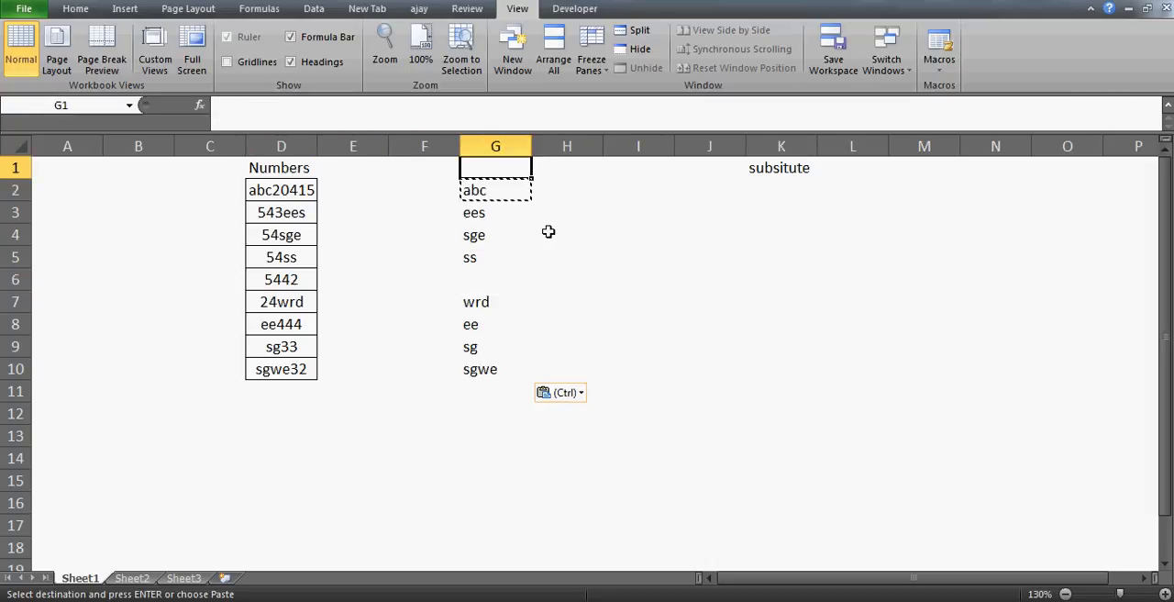
pyautogui.write('te')
pyautogui.hotkey('alt', 't')
pyautogui.press('Escape')
pyautogui.press('Escape')
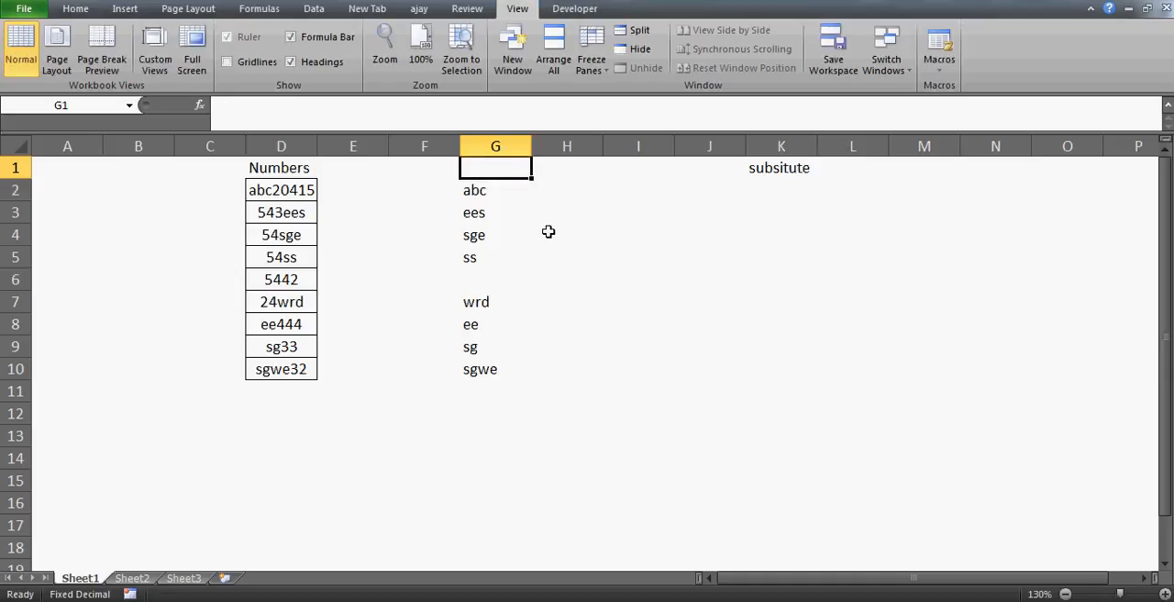
pyautogui.write('text')
pyautogui.press('Return')
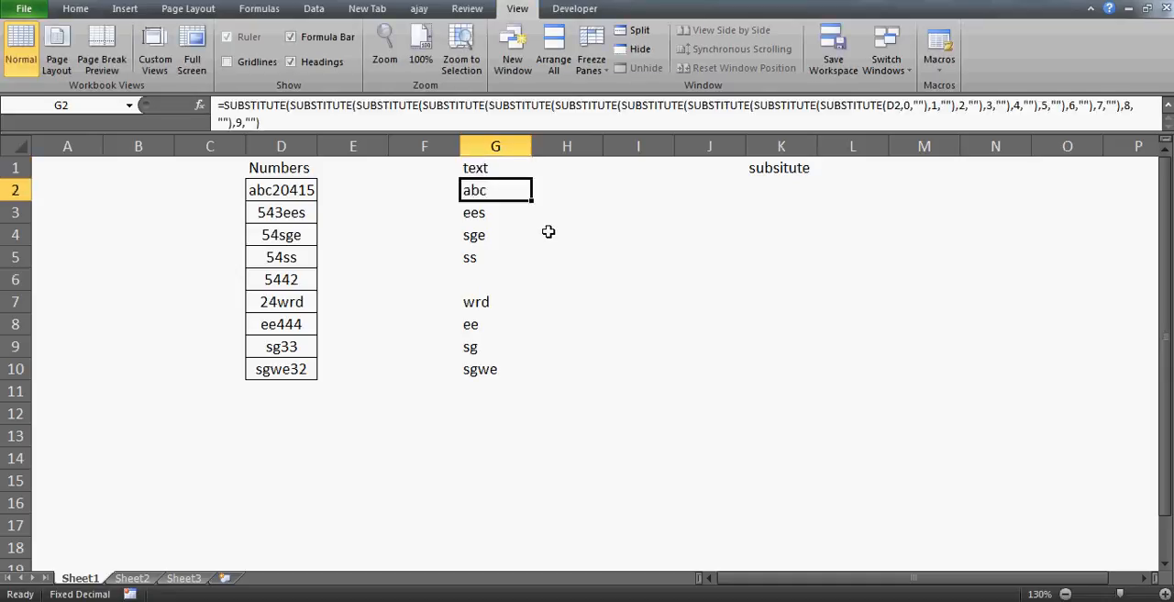
# Step: Enter the header "numbers" in H1
pyautogui.press('Up')
pyautogui.press('Right')
pyautogui.write('numbers')
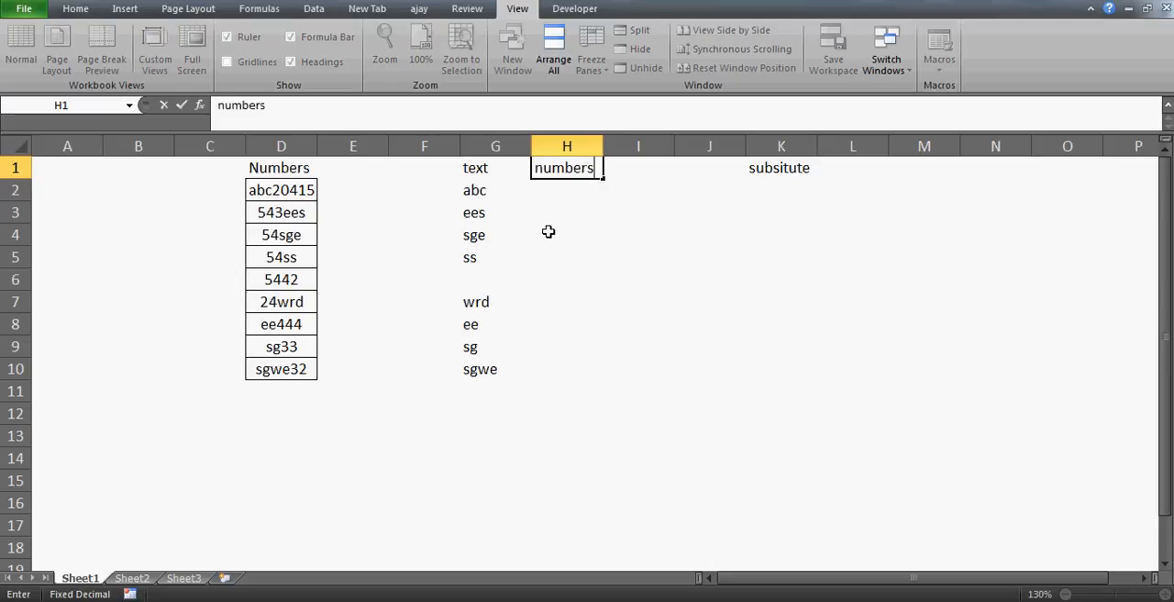
pyautogui.press('Return')
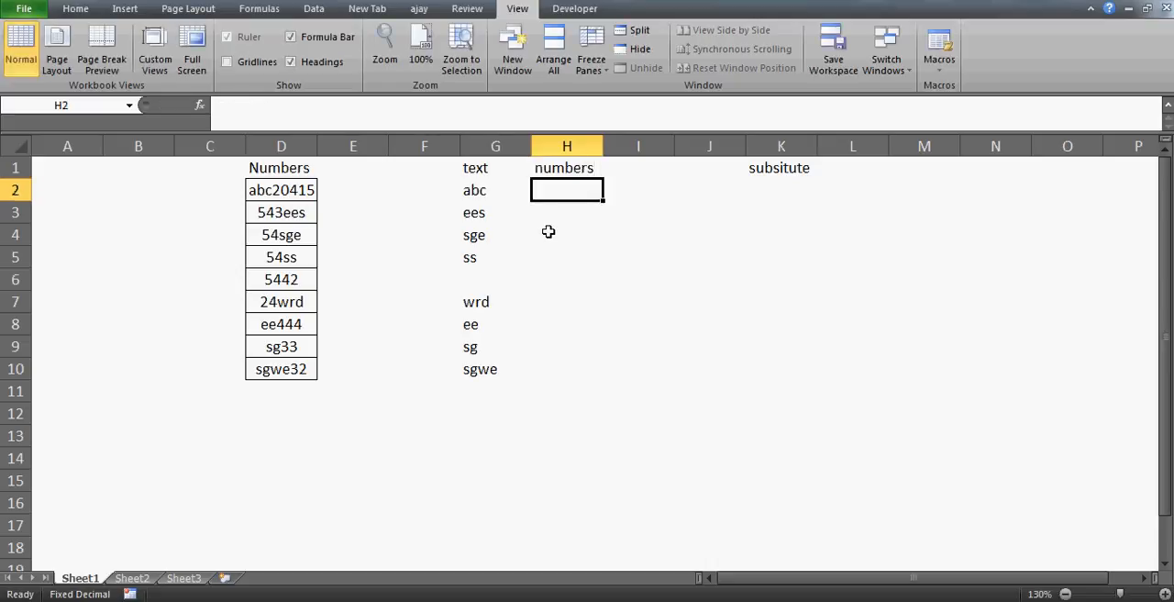
# Step: Enter the formula =SUBSTITUTE(D2,G2,"") in H2 to remove the extracted text from the original entry
pyautogui.write('=sub')
pyautogui.press('Tab')
pyautogui.press('Left')
pyautogui.press('Left')
pyautogui.press('Left')
pyautogui.press('Left')
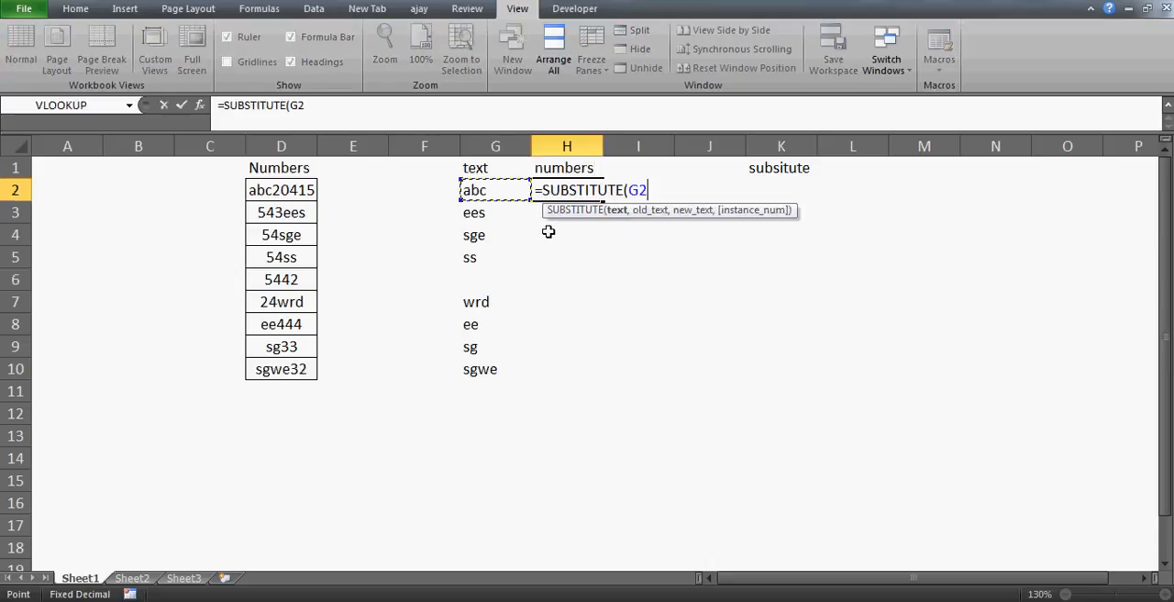
pyautogui.write(',')
pyautogui.press('Left')
pyautogui.press('Left')
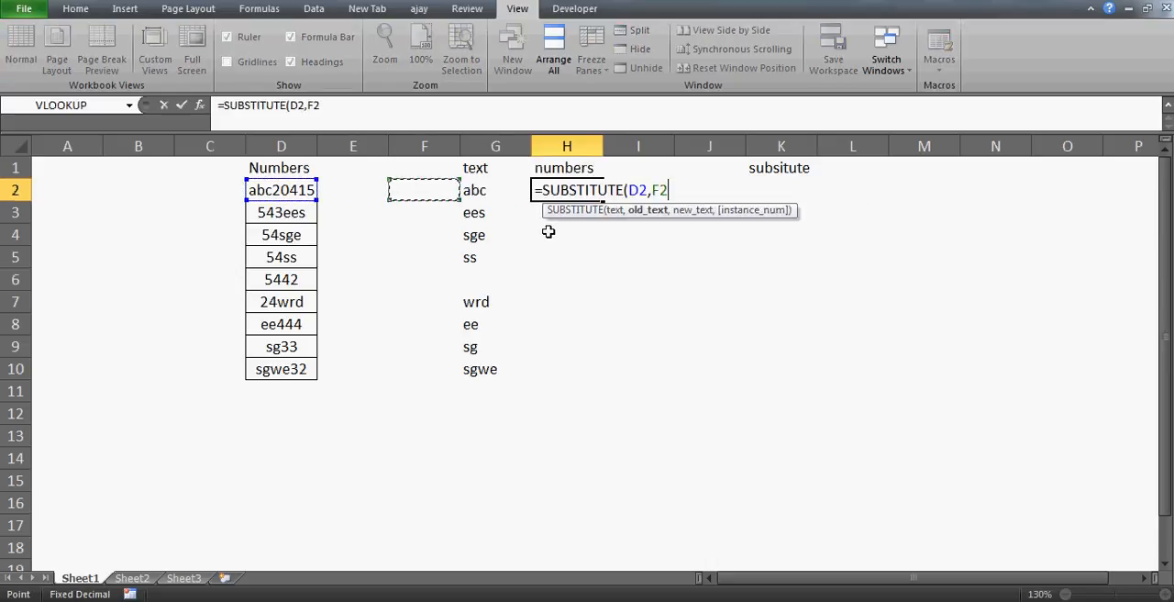
pyautogui.press('Right')
pyautogui.write(',')
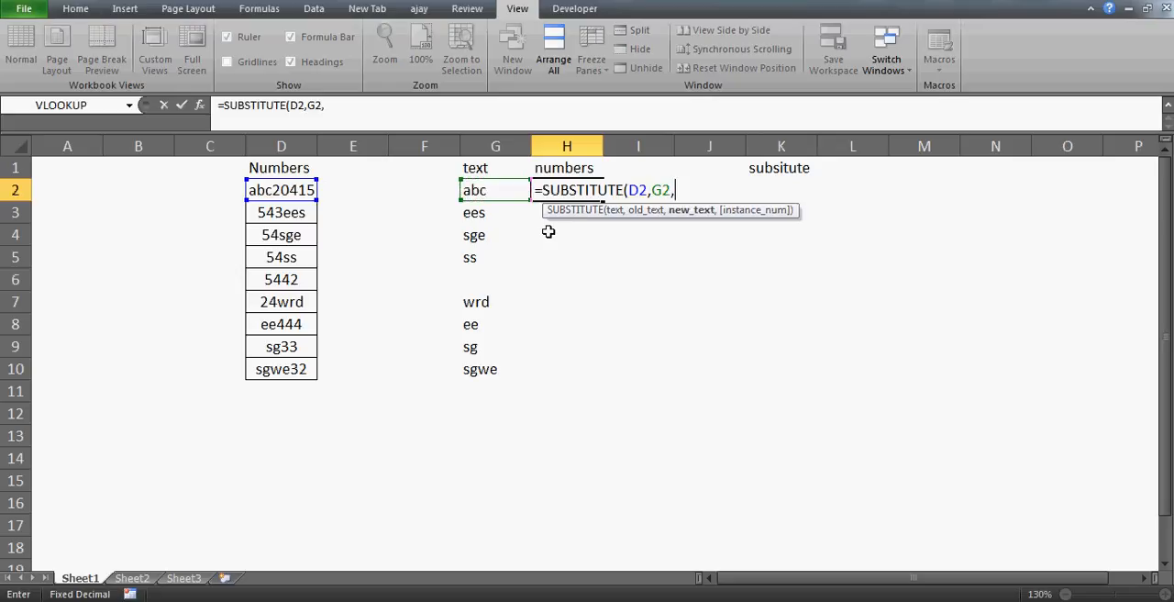
pyautogui.write('""')
pyautogui.press('Return')
# Step: Copy the SUBSTITUTE formula from H2 into H3:H10
pyautogui.press('Up')
pyautogui.hotkey('ctrl', 'c')
pyautogui.press('Down')
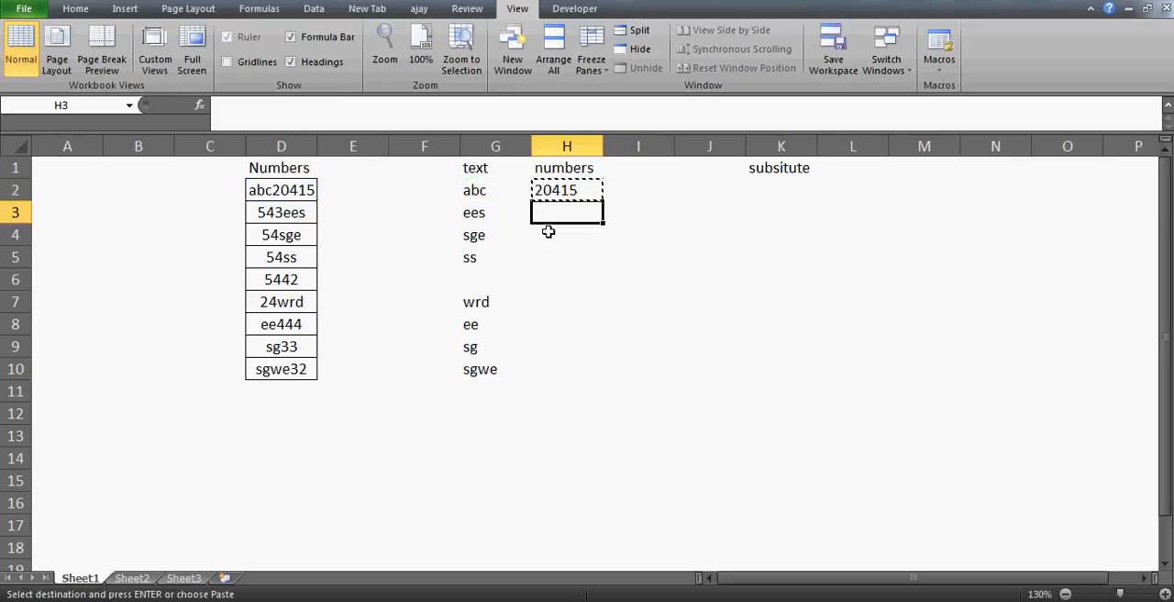
pyautogui.hotkey('shift', 'Down')
pyautogui.hotkey('shift', 'Down')
pyautogui.hotkey('shift', 'Down')
pyautogui.hotkey('shift', 'Down')
pyautogui.hotkey('shift', 'Down')
pyautogui.hotkey('shift', 'Down')
pyautogui.hotkey('shift', 'Down')
pyautogui.hotkey('ctrl', 'v')
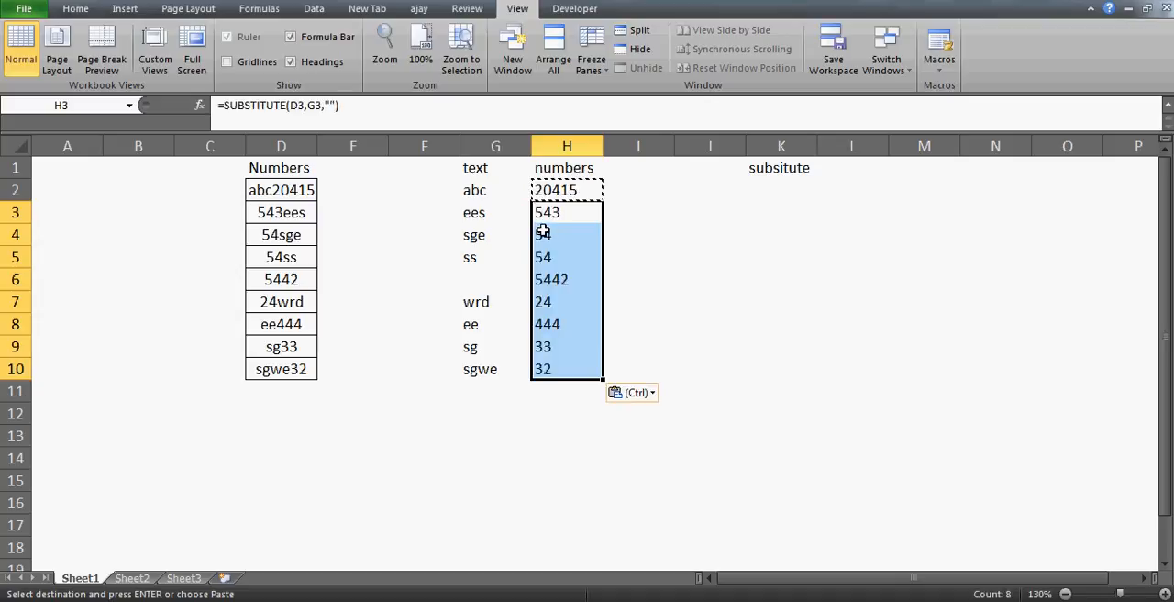
# Step: Select G2:H10 to review the separated text and numbers beside the original entries
pyautogui.click(492, 205)
pyautogui.press('Up')
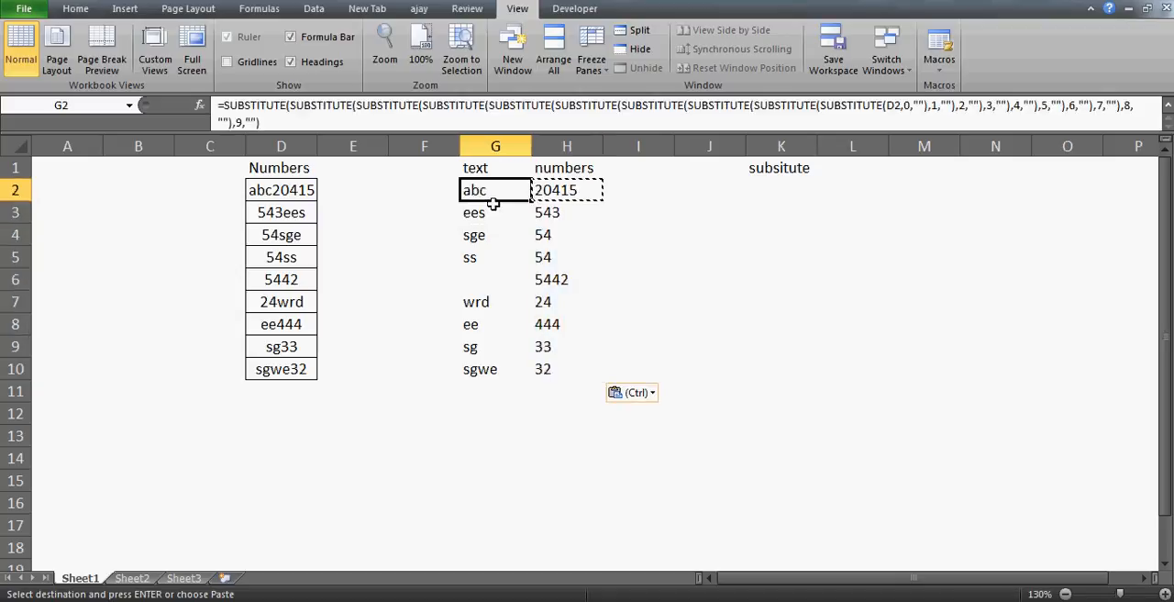
pyautogui.hotkey('shift', 'Right')
pyautogui.hotkey('shift', 'Down')
pyautogui.hotkey('shift', 'Down')
pyautogui.hotkey('shift', 'Down')
pyautogui.hotkey('shift', 'Down')
pyautogui.hotkey('shift', 'Down')
pyautogui.hotkey('shift', 'Down')
pyautogui.hotkey('shift', 'Down')
pyautogui.hotkey('shift', 'Down')
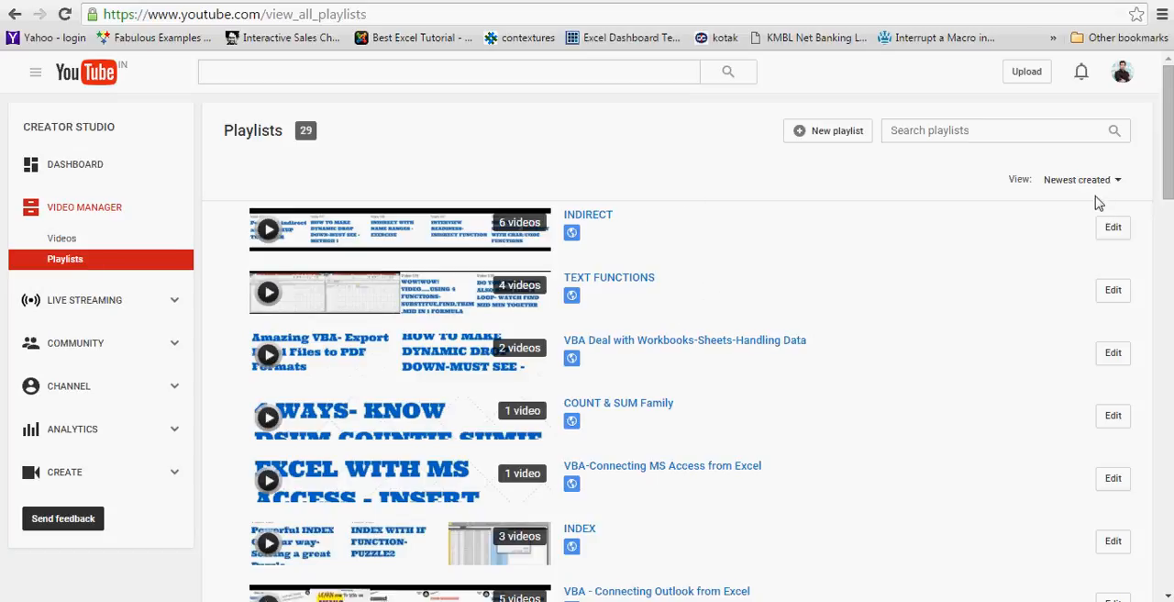
# Step: Switch to the browser and look through the Excel video tutorials listing on excelvbalover.com
pyautogui.moveTo(1169, 140); pyautogui.dragTo(1169, 377)
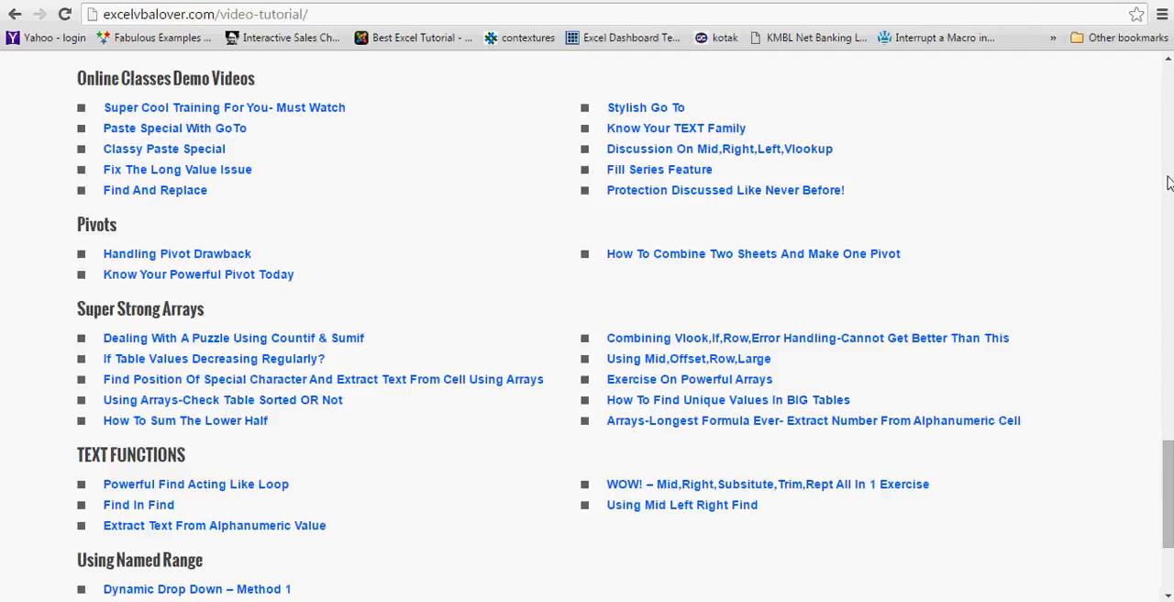
pyautogui.click(1168, 135)
pyautogui.click(1168, 117)
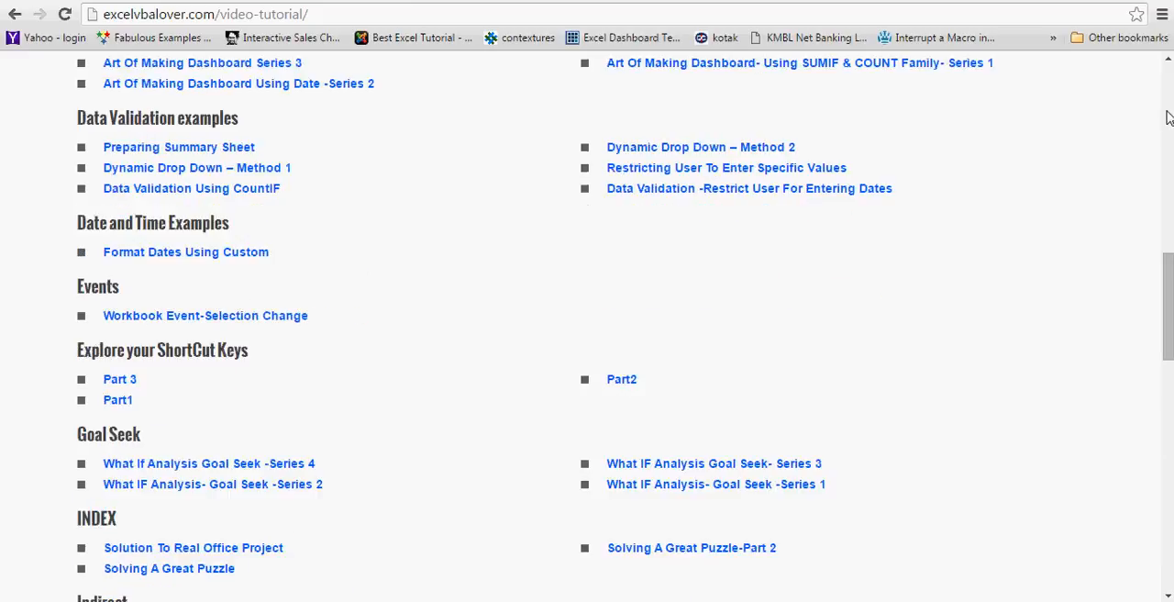
pyautogui.click(1168, 118)
pyautogui.click(1168, 117)
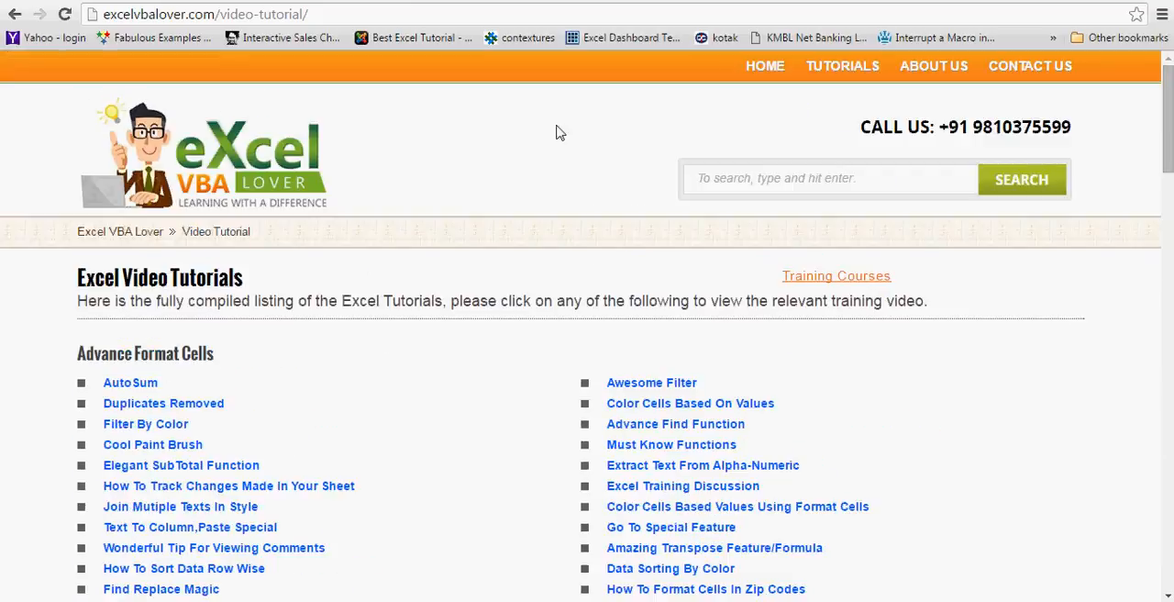
# Step: Go to the excelvbalover.com home page and view the Excel Training and VBA Training options under Tutorials
pyautogui.click(763, 73)
pyautogui.moveTo(836, 80)
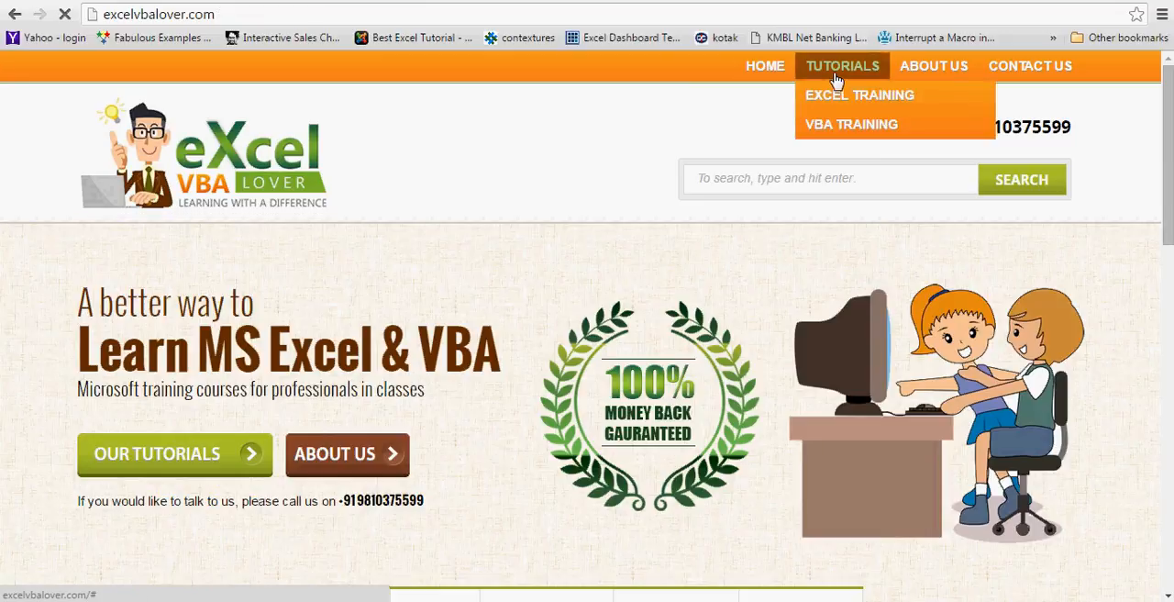
pyautogui.moveTo(847, 118)
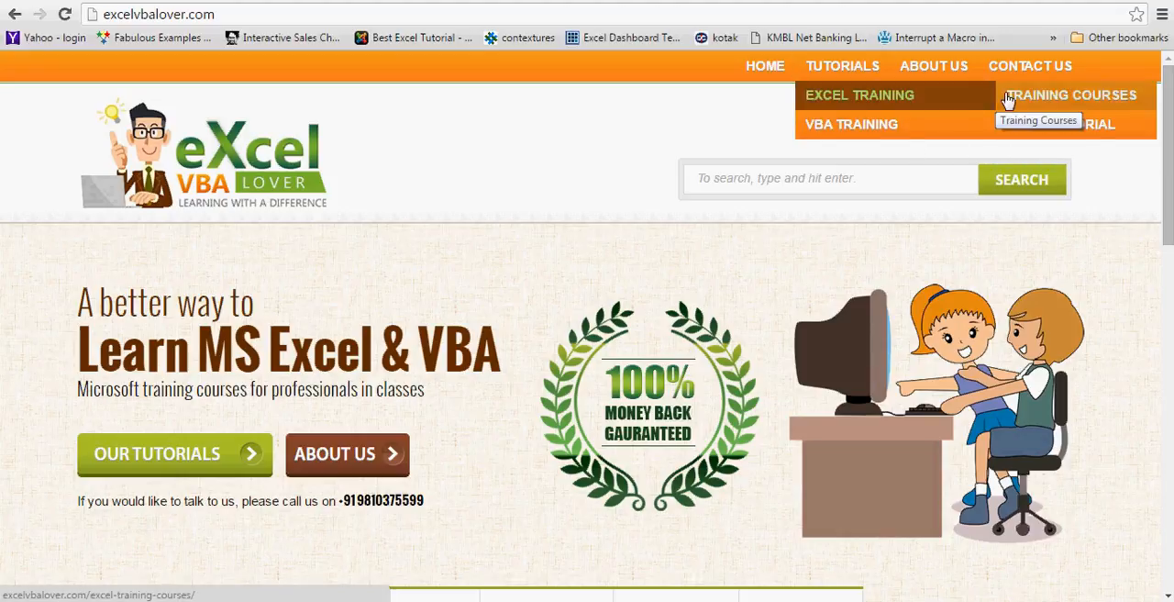
pyautogui.moveTo(873, 138)
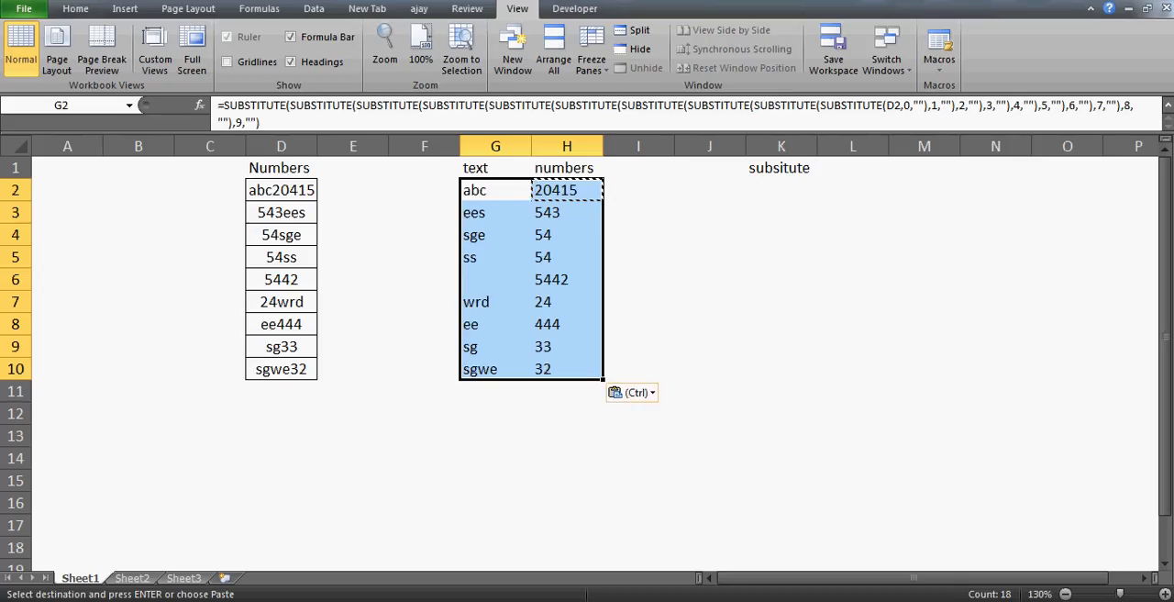
pyautogui.click(347, 483)
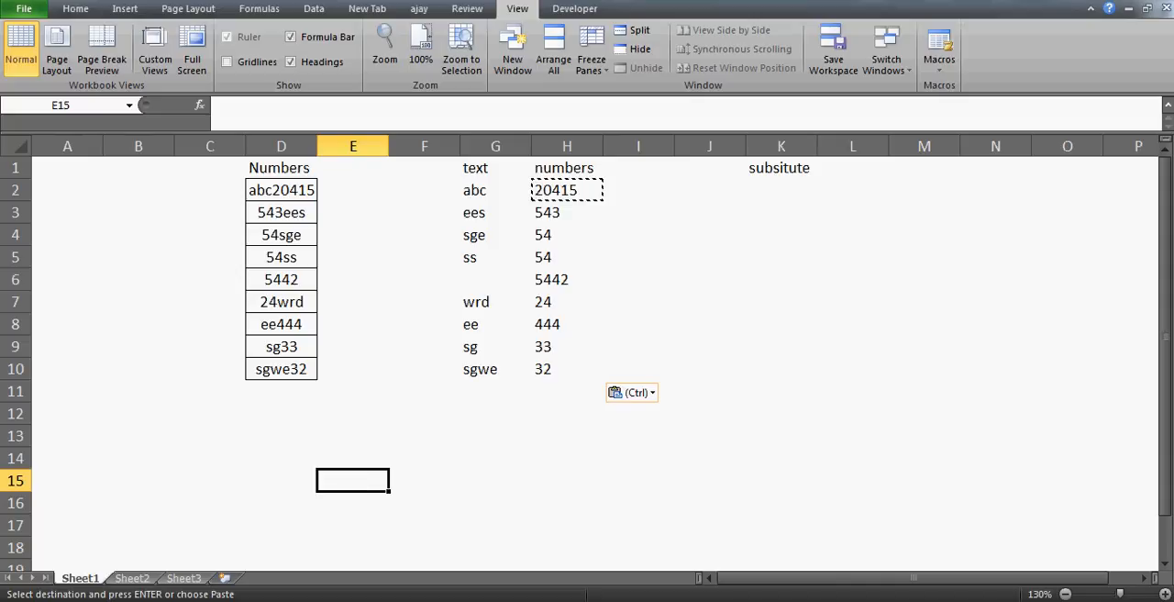
pyautogui.click(679, 601)
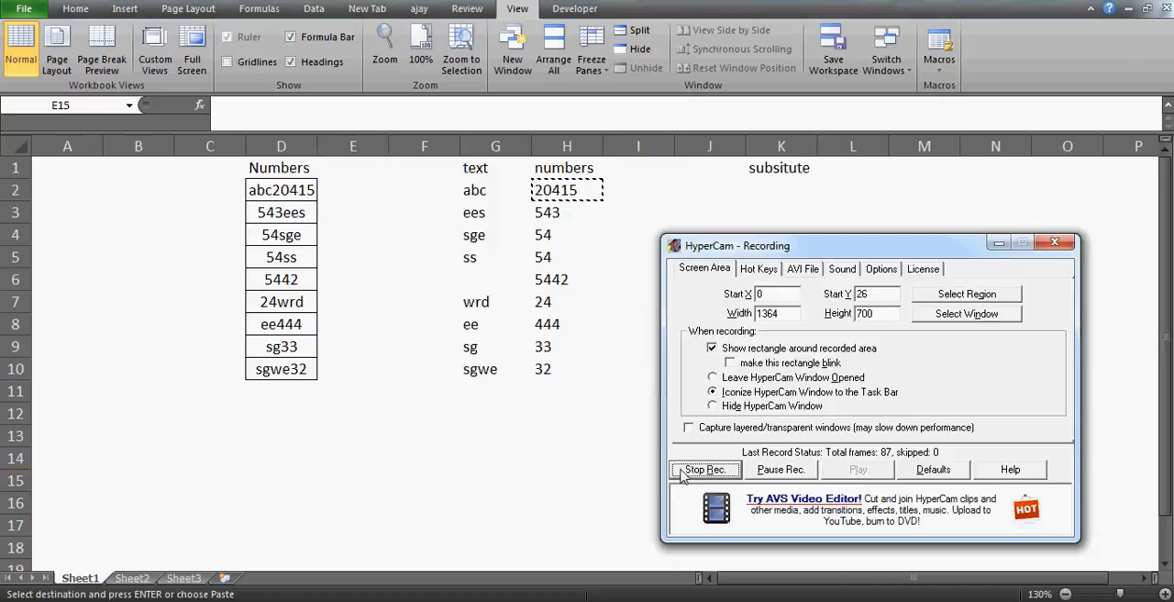